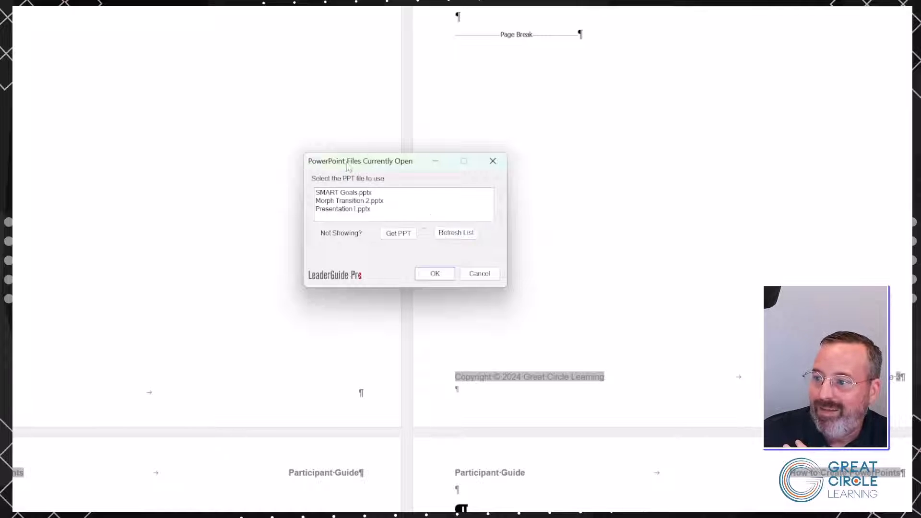
# Choose SMART Goals.pptx as the PowerPoint file to import slides from
pyautogui.click(337, 193)
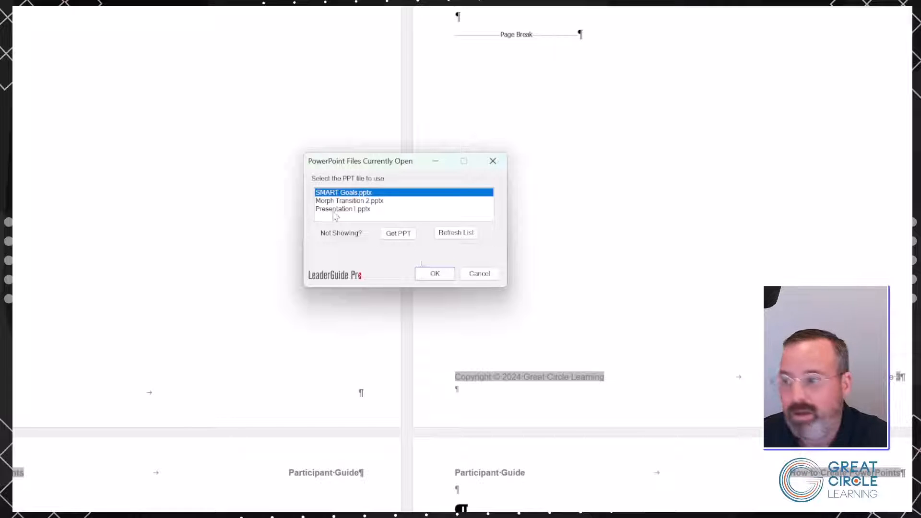
pyautogui.moveTo(373, 335); pyautogui.dragTo(397, 240)
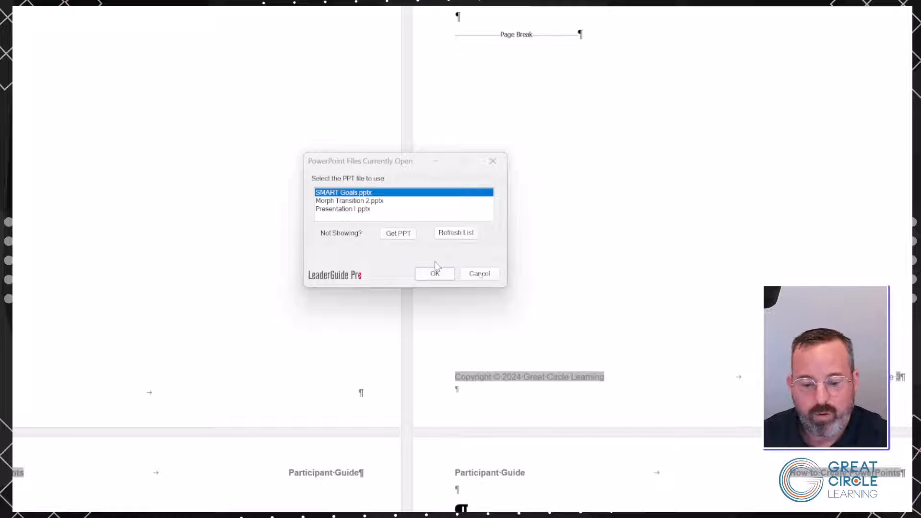
pyautogui.moveTo(565, 197); pyautogui.dragTo(474, 235)
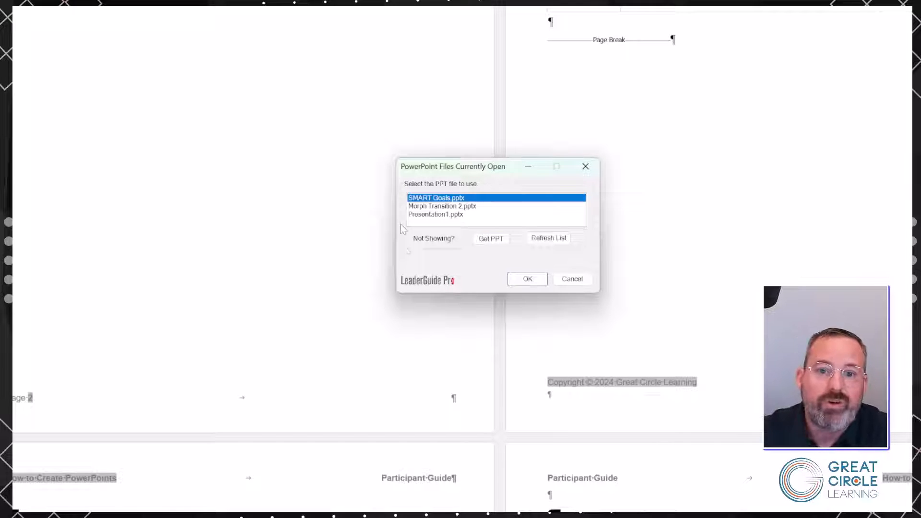
pyautogui.click(528, 278)
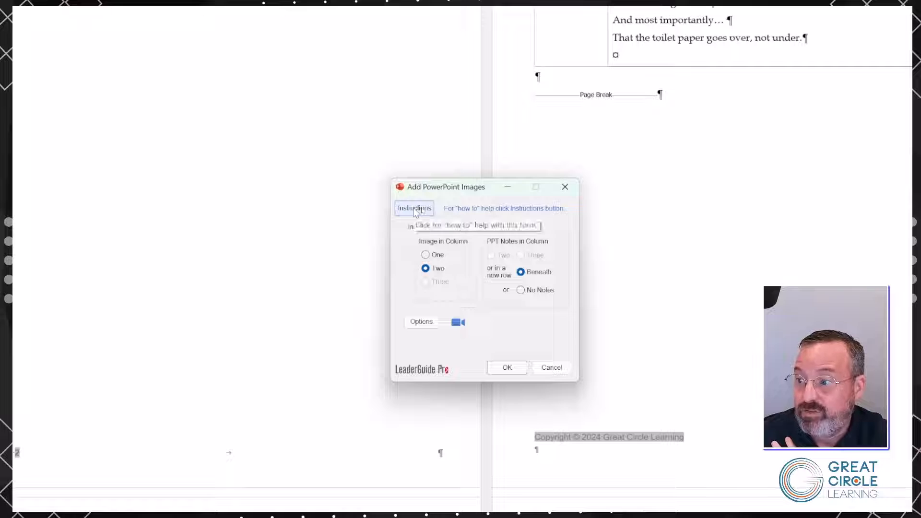
# Read the full help instructions for adding PowerPoint images, enlarging the help window, and close them
pyautogui.click(414, 211)
pyautogui.moveTo(431, 244); pyautogui.dragTo(144, 181)
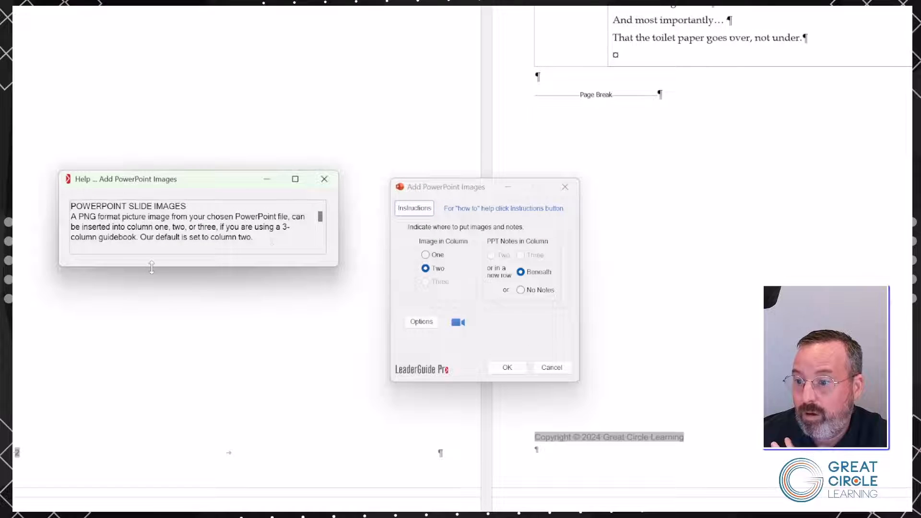
pyautogui.moveTo(151, 267); pyautogui.dragTo(184, 398)
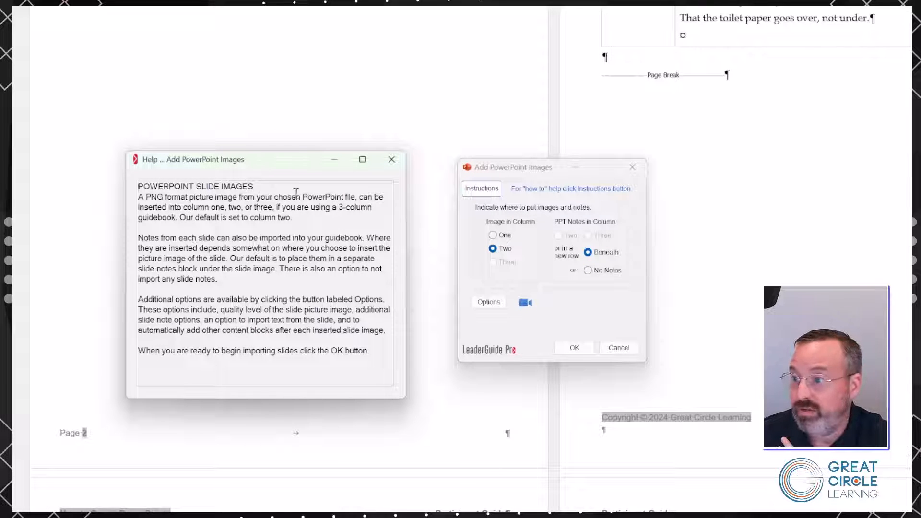
pyautogui.click(391, 159)
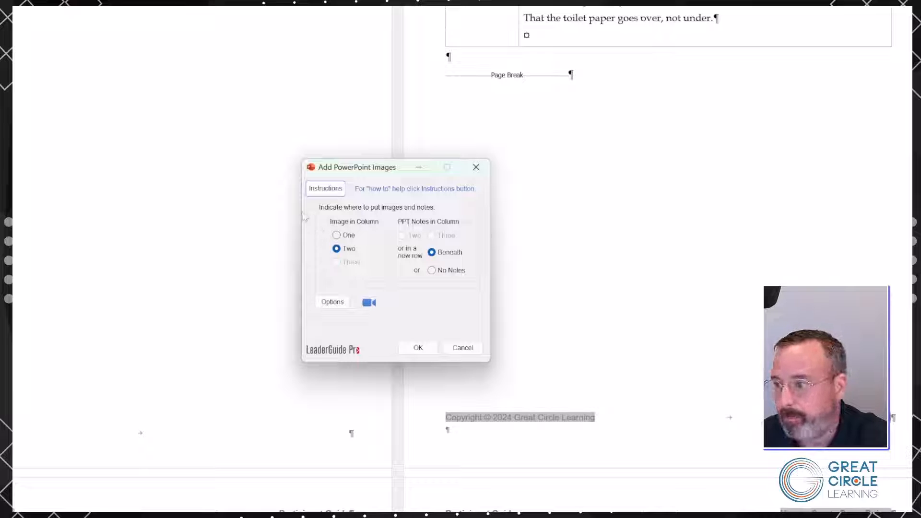
# Try placing the slide images in column one, with notes in column two, then beneath, and finally with no notes
pyautogui.moveTo(309, 207); pyautogui.dragTo(396, 289)
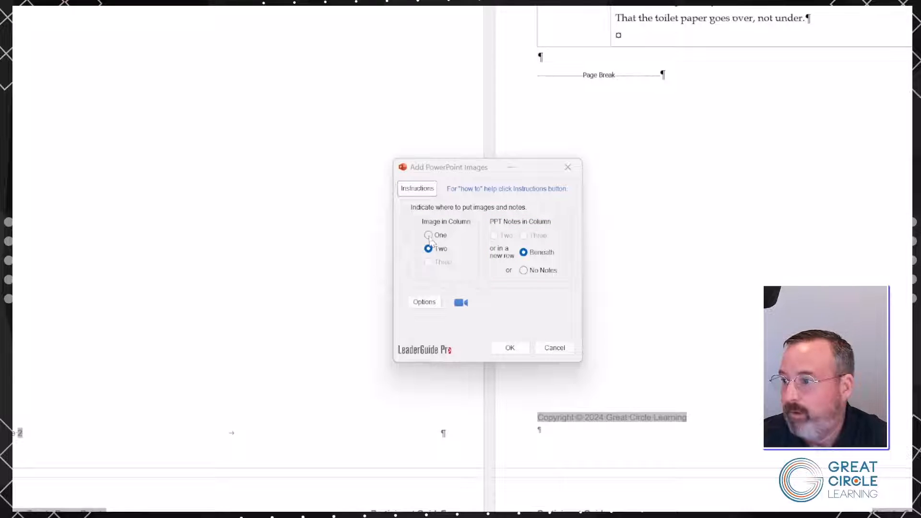
pyautogui.click(428, 235)
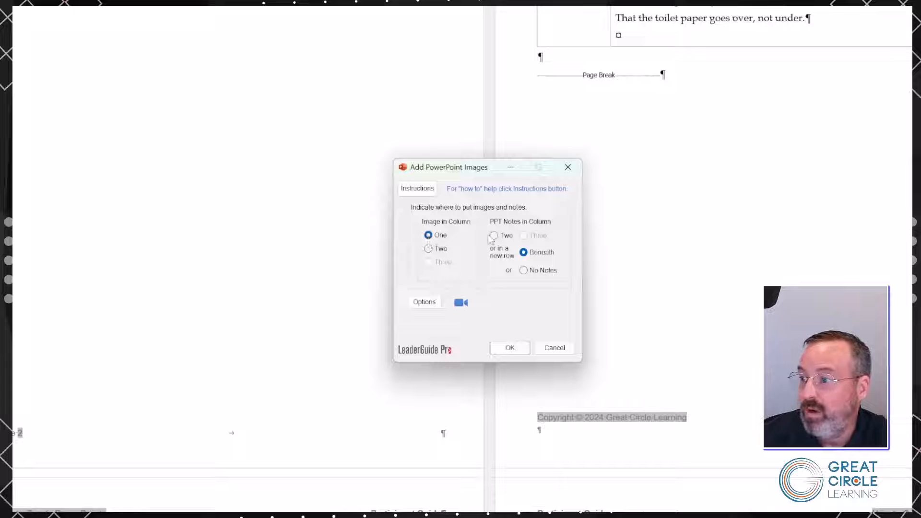
pyautogui.click(493, 236)
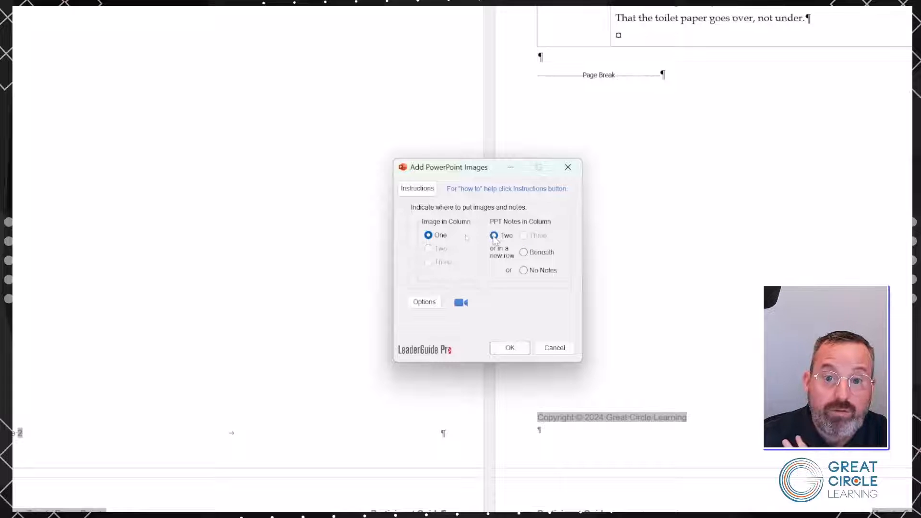
pyautogui.click(524, 253)
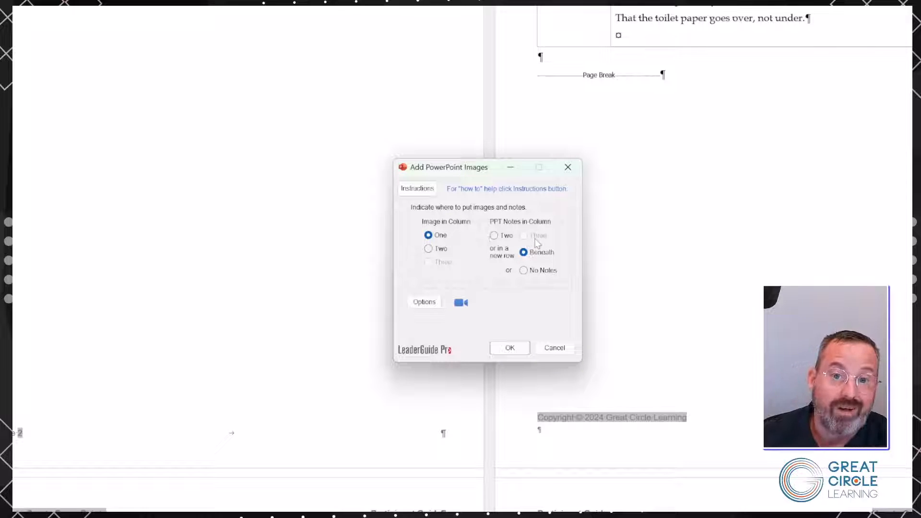
pyautogui.click(525, 272)
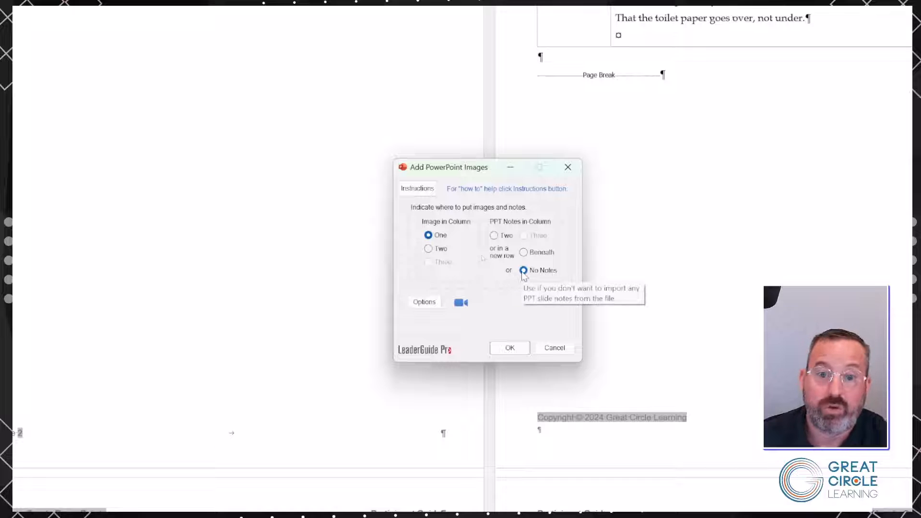
# Try setting the advanced slide import to transfer both slides and notes, and cancel the advanced settings
pyautogui.click(423, 302)
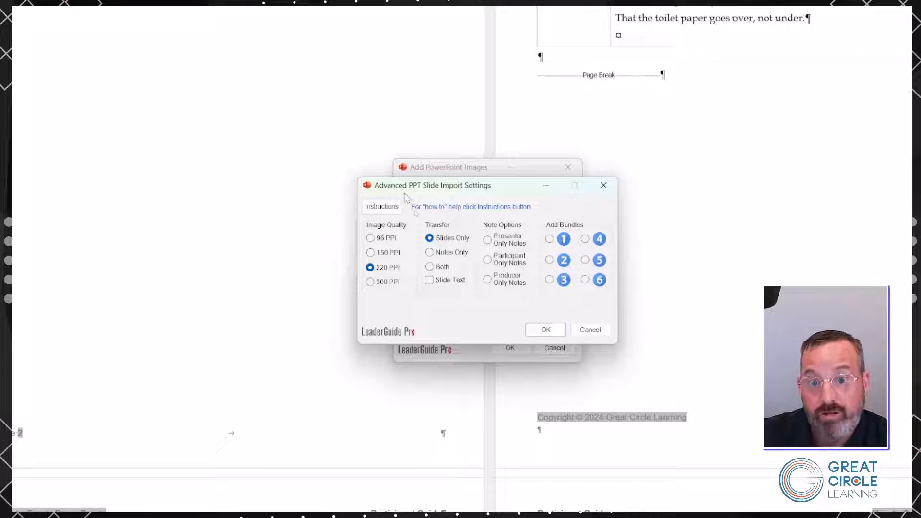
pyautogui.moveTo(422, 188); pyautogui.dragTo(270, 172)
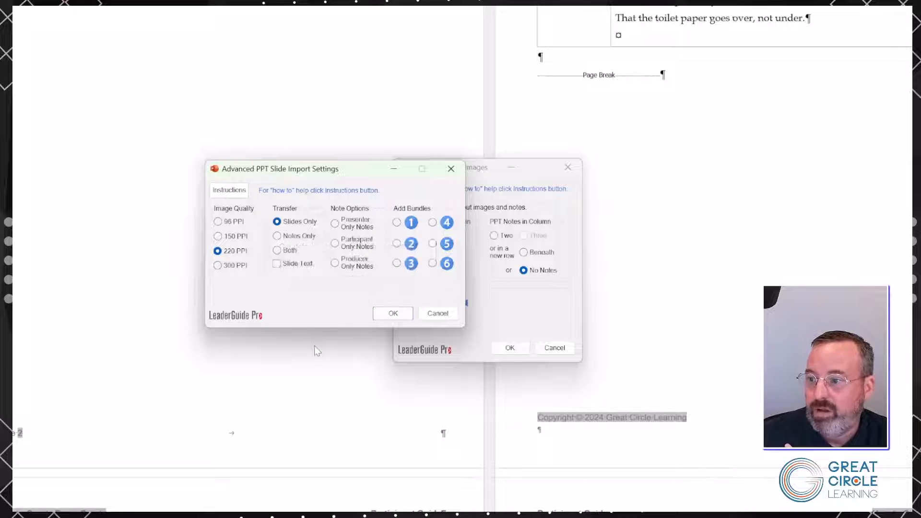
pyautogui.click(277, 250)
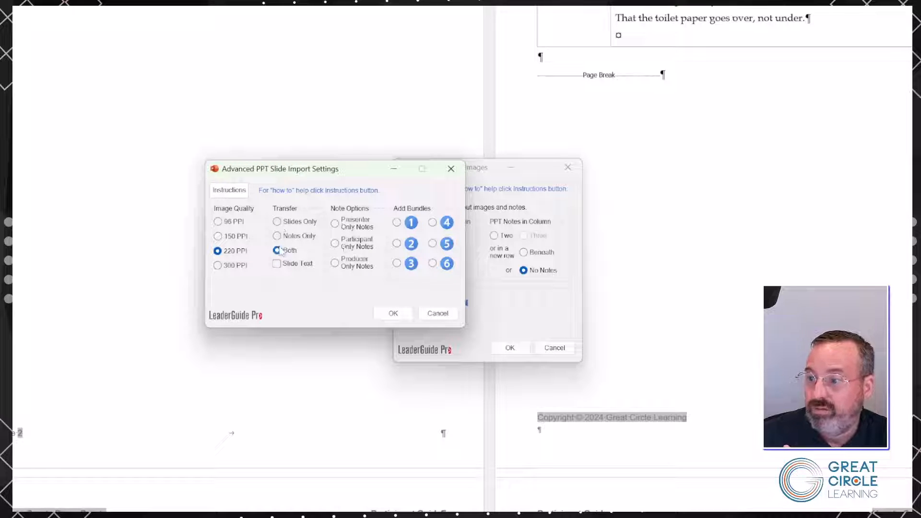
pyautogui.moveTo(272, 268)
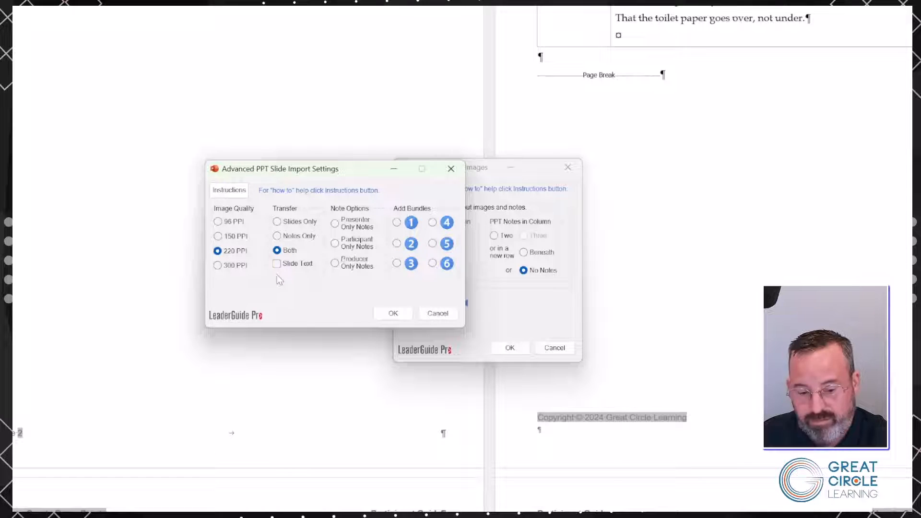
pyautogui.moveTo(285, 368); pyautogui.dragTo(280, 266)
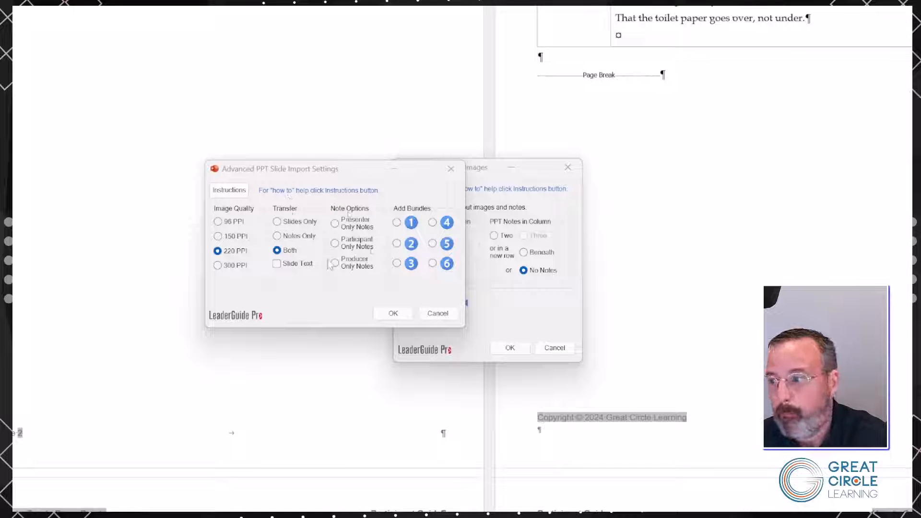
pyautogui.click(436, 316)
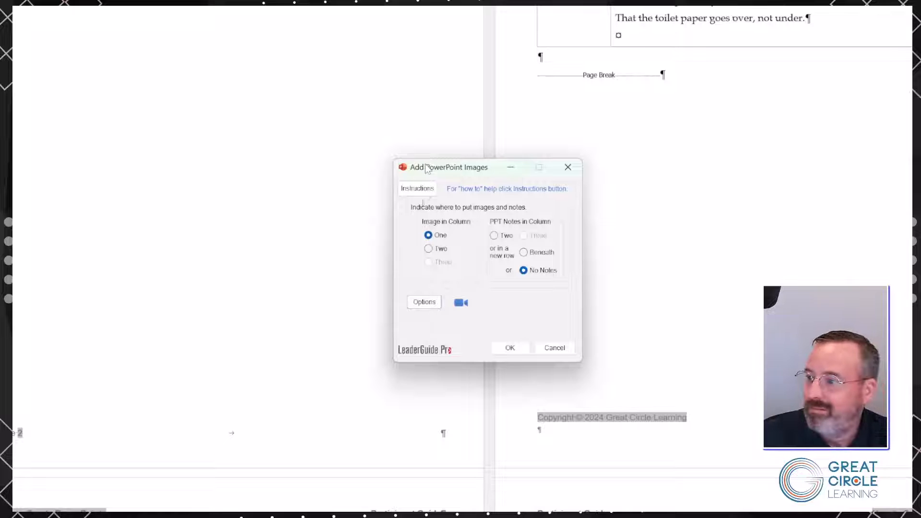
# Place the slide images in column two with the PowerPoint notes beneath them, and continue to the slide assignment
pyautogui.click(428, 248)
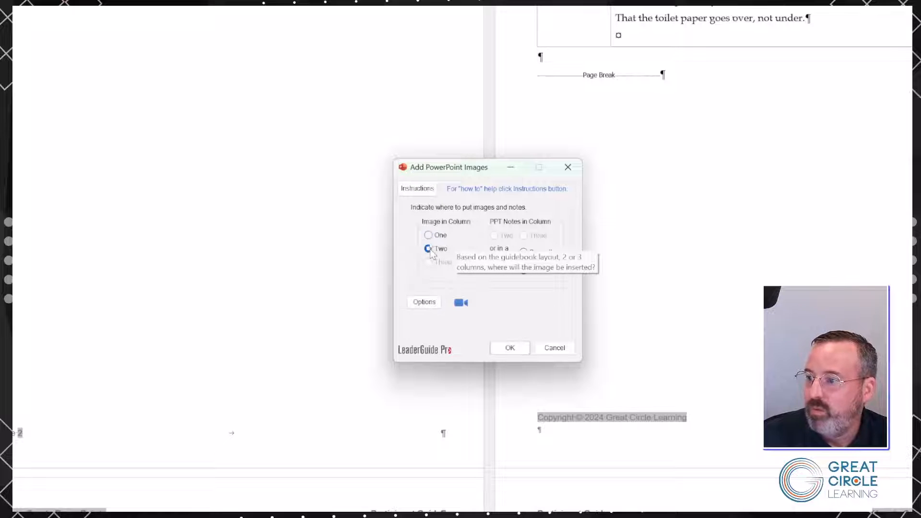
pyautogui.click(523, 252)
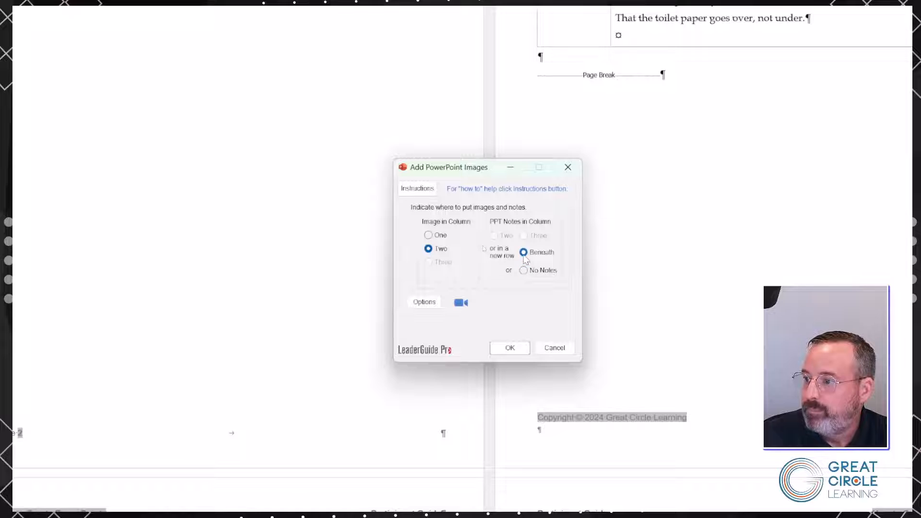
pyautogui.click(518, 349)
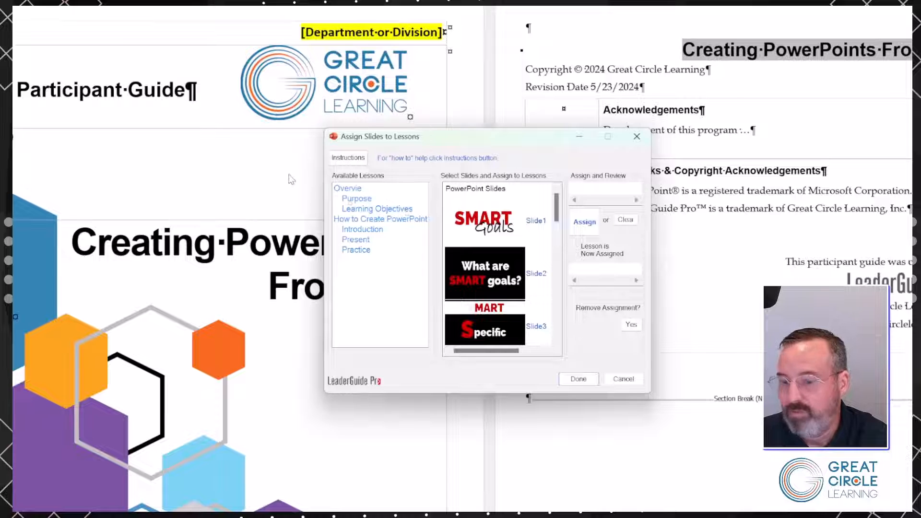
pyautogui.hotkey('ctrl', 'shift', 'd')
pyautogui.moveTo(285, 174); pyautogui.dragTo(333, 204)
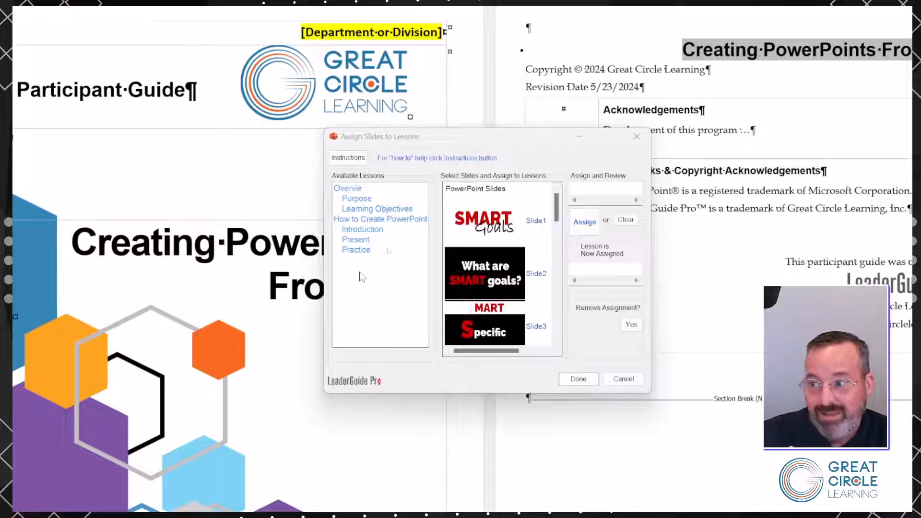
pyautogui.moveTo(278, 181); pyautogui.dragTo(331, 214)
pyautogui.moveTo(502, 120); pyautogui.dragTo(501, 182)
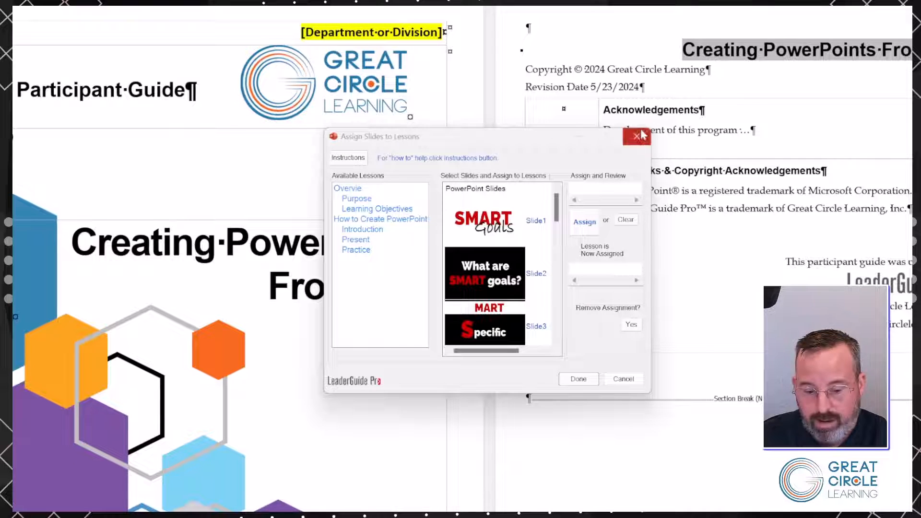
pyautogui.moveTo(723, 112)
pyautogui.mouseDown()
pyautogui.moveTo(631, 194)
pyautogui.moveTo(639, 190)
pyautogui.mouseUp()
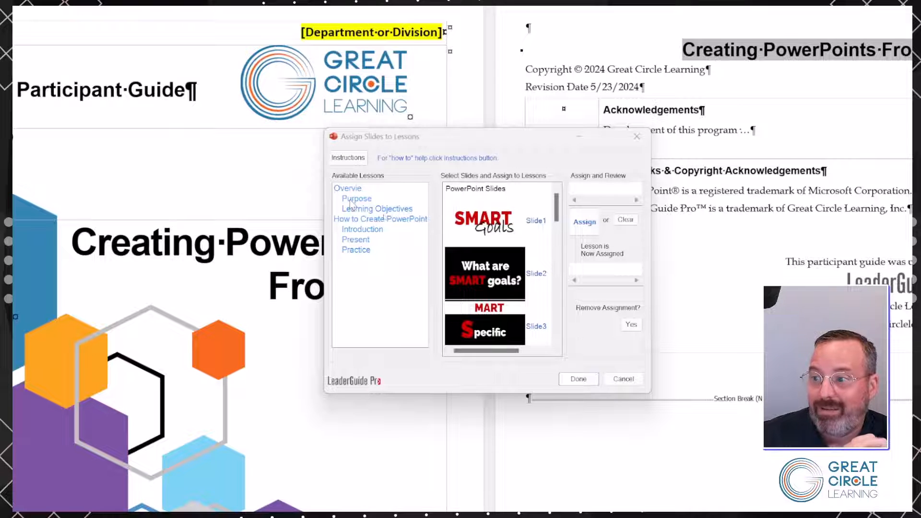
# Assign slide 1, SMART Goals, to the Purpose lesson
pyautogui.click(353, 199)
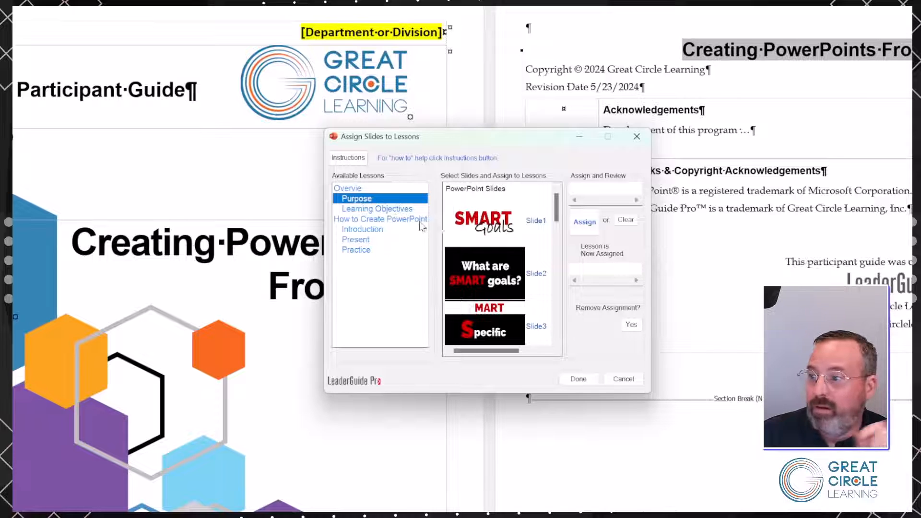
pyautogui.click(481, 219)
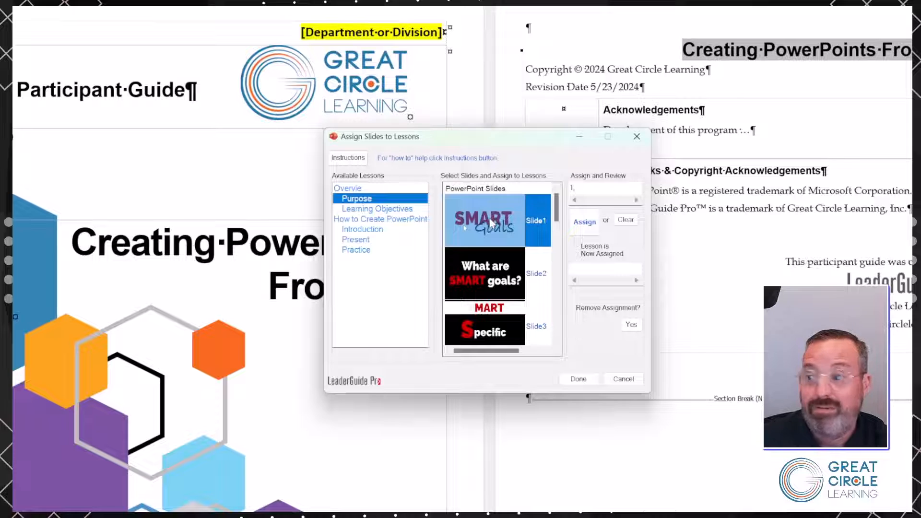
pyautogui.click(583, 226)
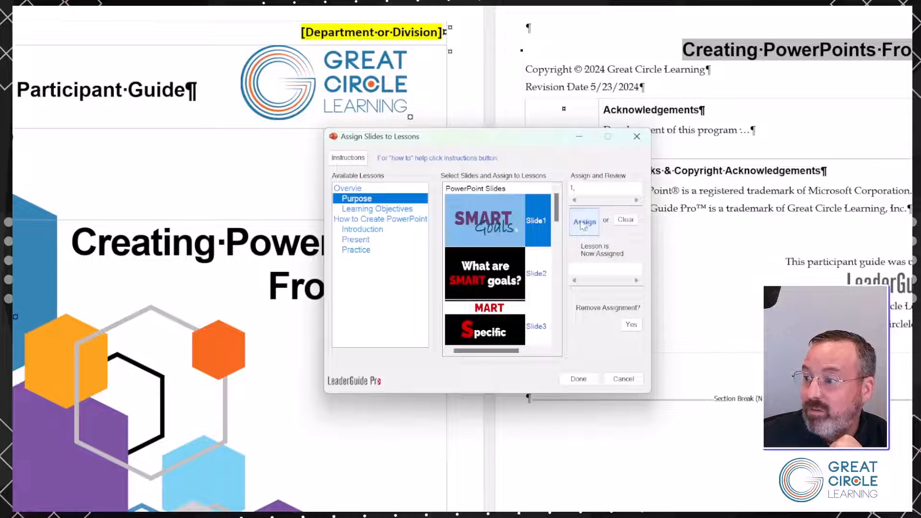
pyautogui.click(582, 225)
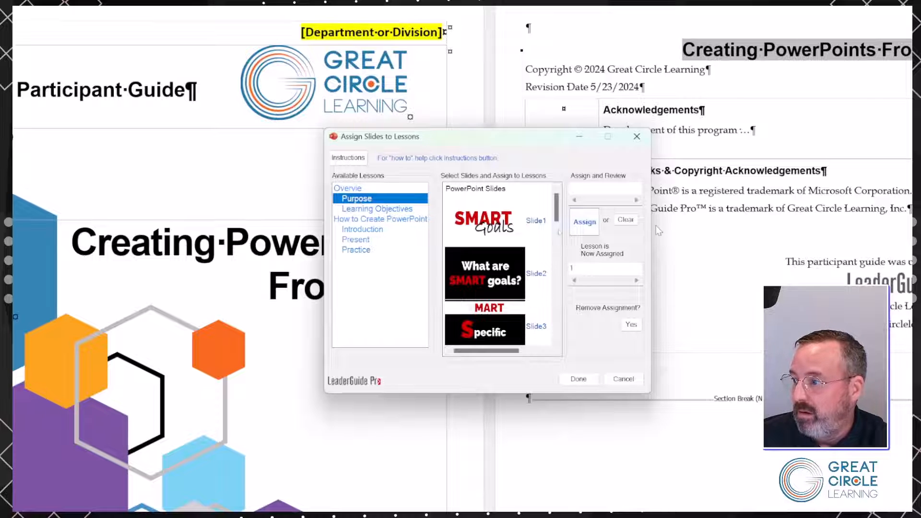
pyautogui.moveTo(656, 226)
pyautogui.mouseDown()
pyautogui.moveTo(616, 263)
pyautogui.moveTo(581, 273)
pyautogui.mouseUp()
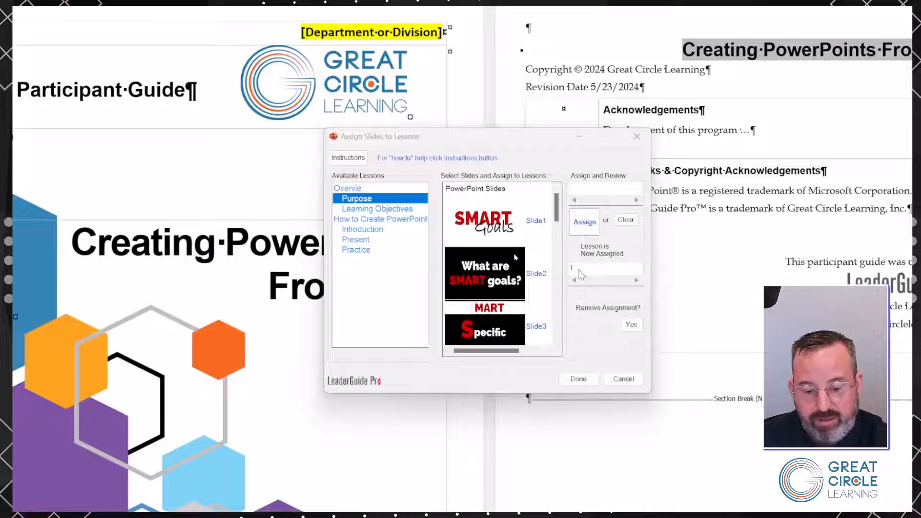
# Assign slide 2, What are SMART goals?, to the Learning Objectives lesson
pyautogui.click(398, 210)
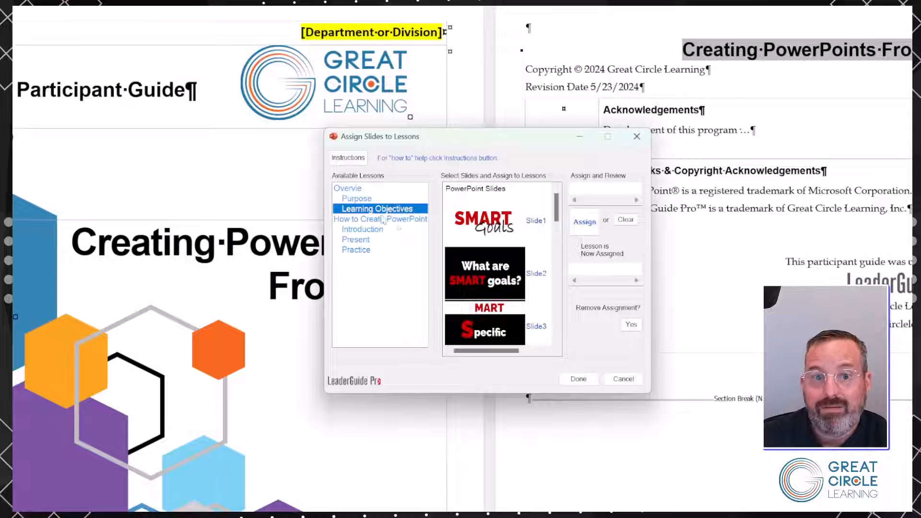
pyautogui.click(476, 283)
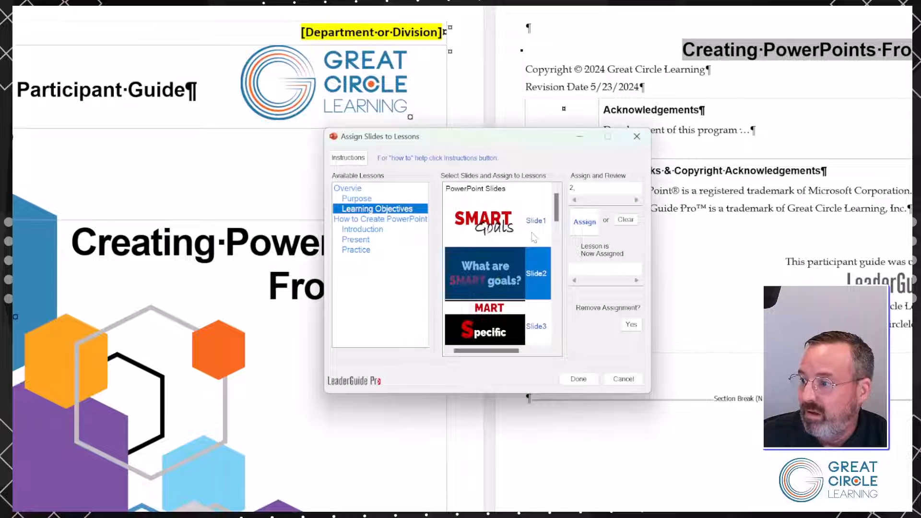
pyautogui.moveTo(556, 219); pyautogui.dragTo(554, 231)
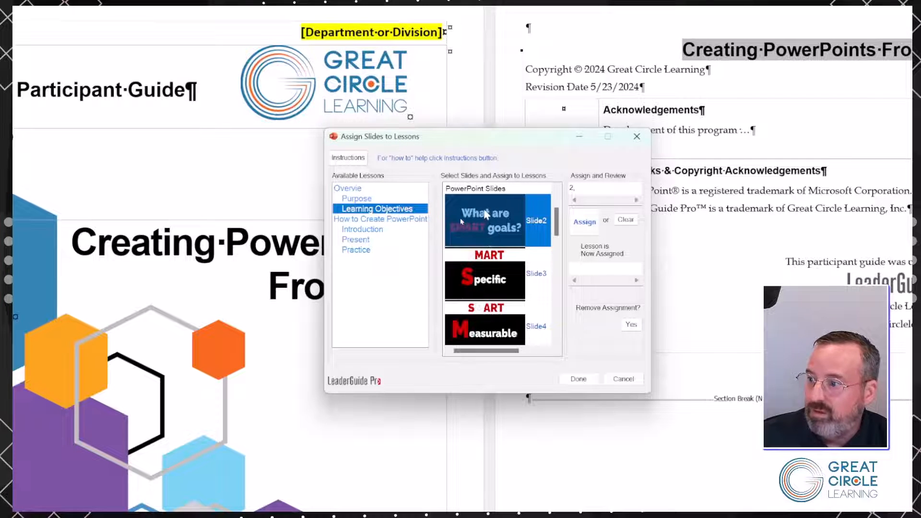
pyautogui.click(580, 230)
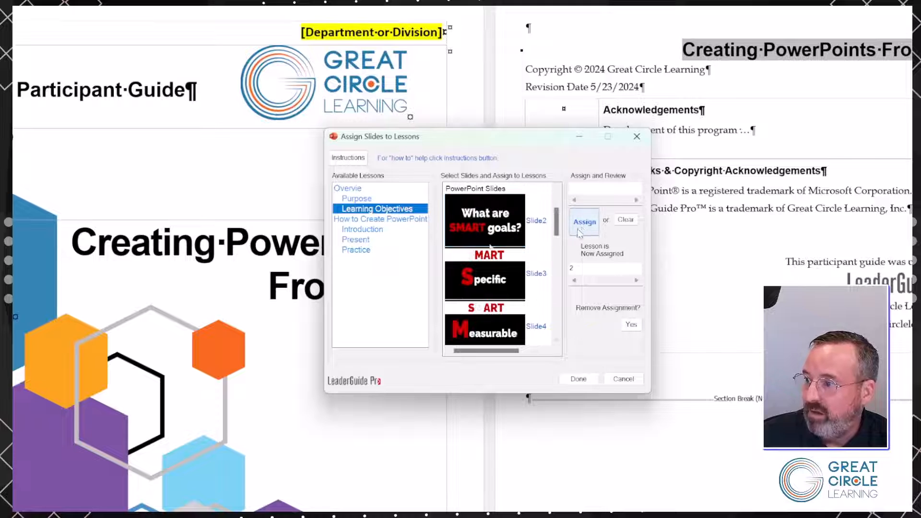
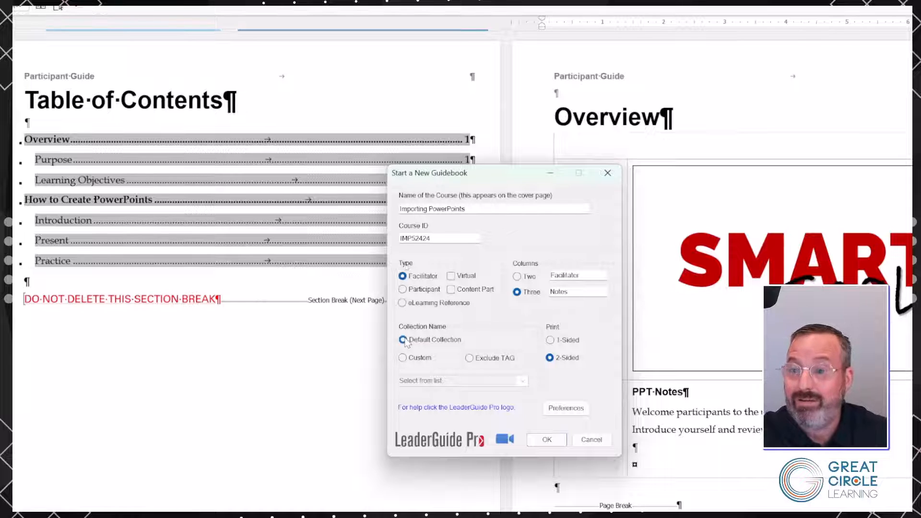
# Keep the Default Collection for the new guidebook and read the written help for the Start a New Guidebook form
pyautogui.click(403, 340)
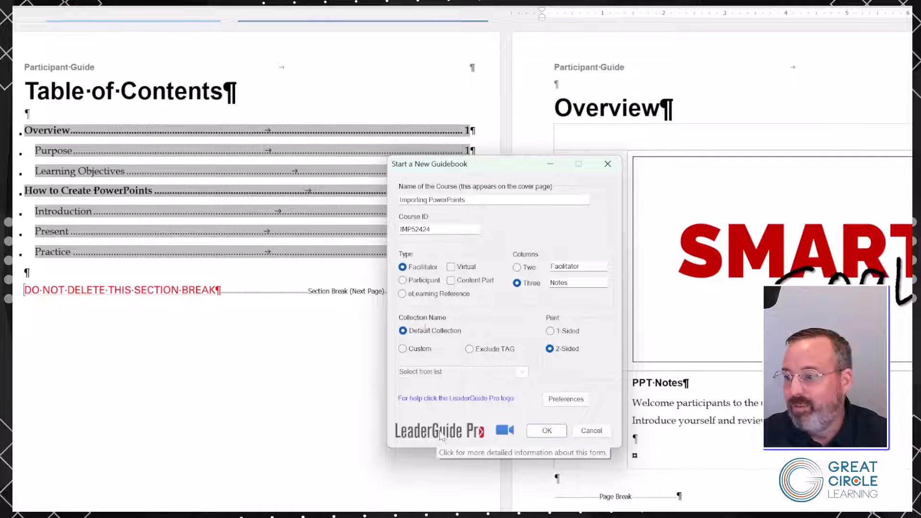
pyautogui.click(440, 432)
pyautogui.moveTo(444, 263); pyautogui.dragTo(156, 168)
pyautogui.moveTo(173, 258); pyautogui.dragTo(180, 453)
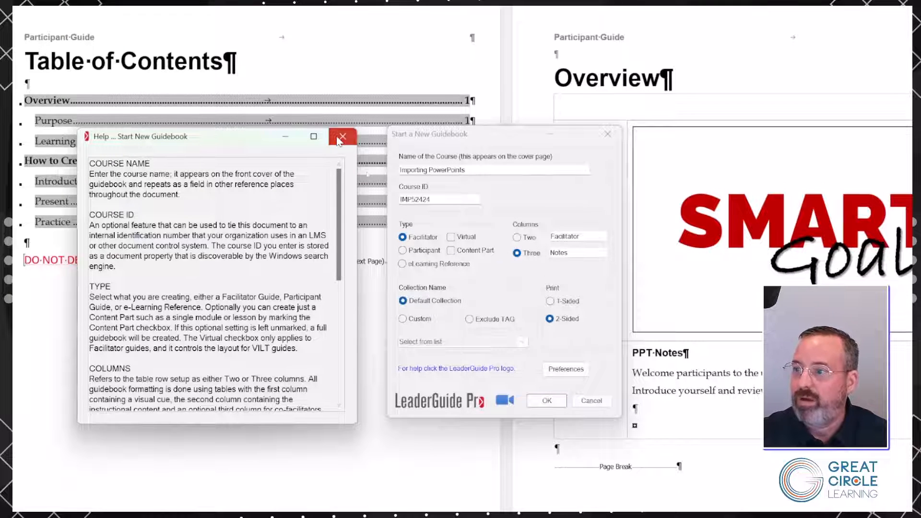
pyautogui.click(341, 137)
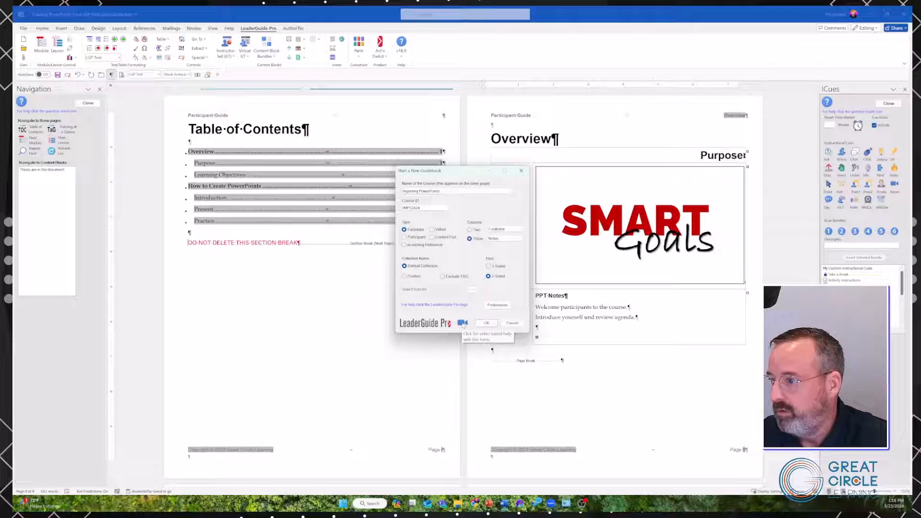
# Open the video help for the Start a New Guidebook form, and return to the form in Word
pyautogui.click(505, 401)
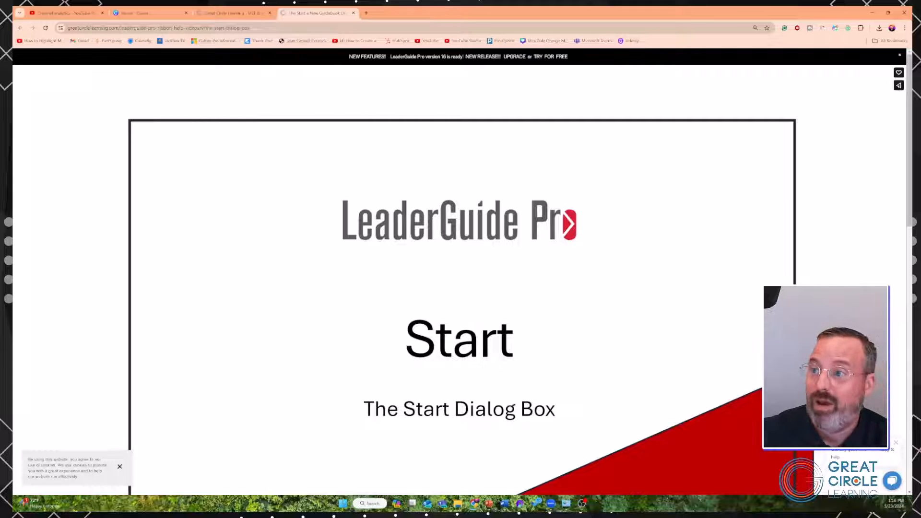
pyautogui.moveTo(503, 503)
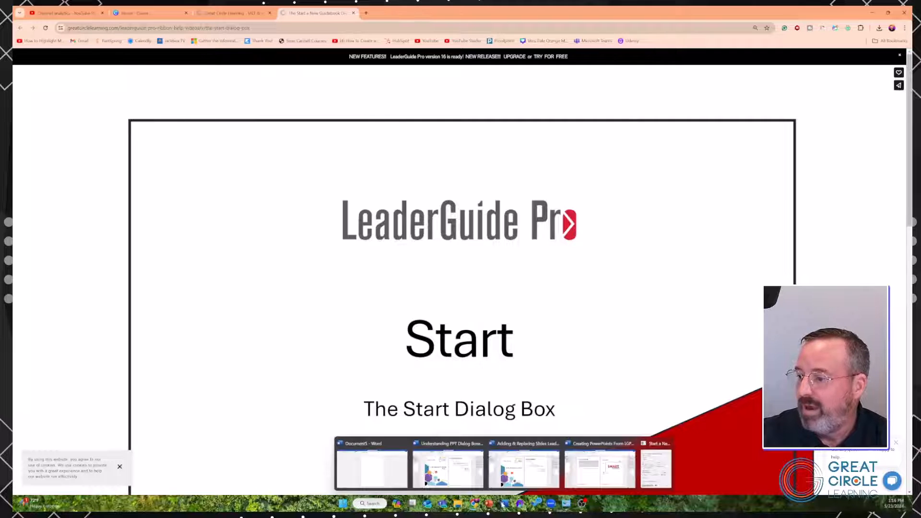
pyautogui.click(656, 469)
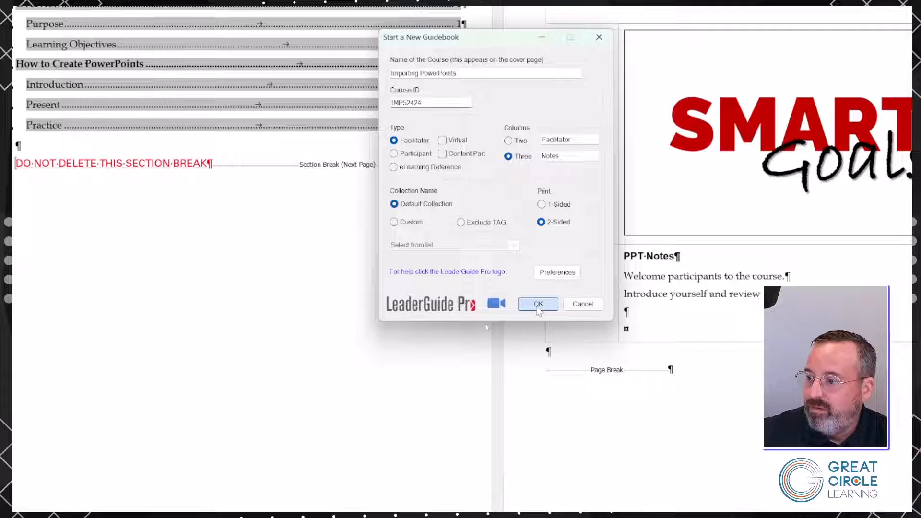
# Create the three-column facilitator guidebook and save it as Importing PowerPoints Leader Guide.docx
pyautogui.click(537, 410)
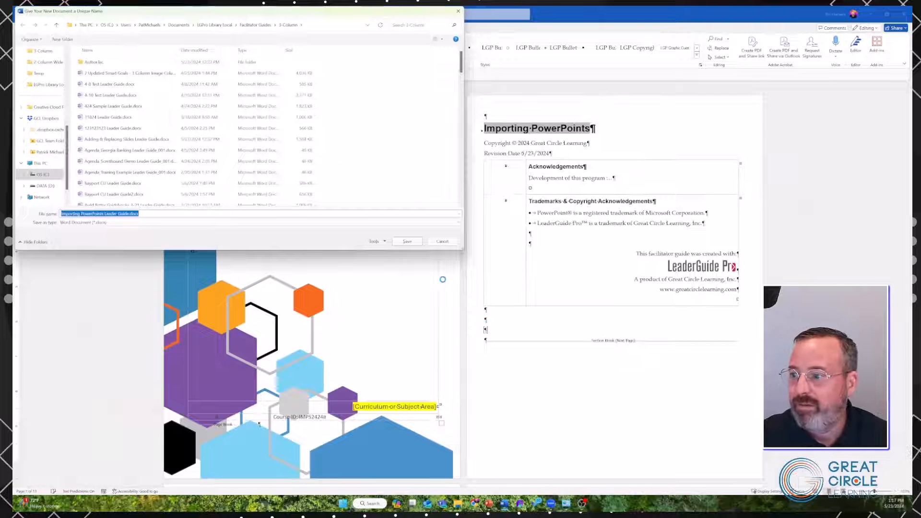
pyautogui.click(407, 241)
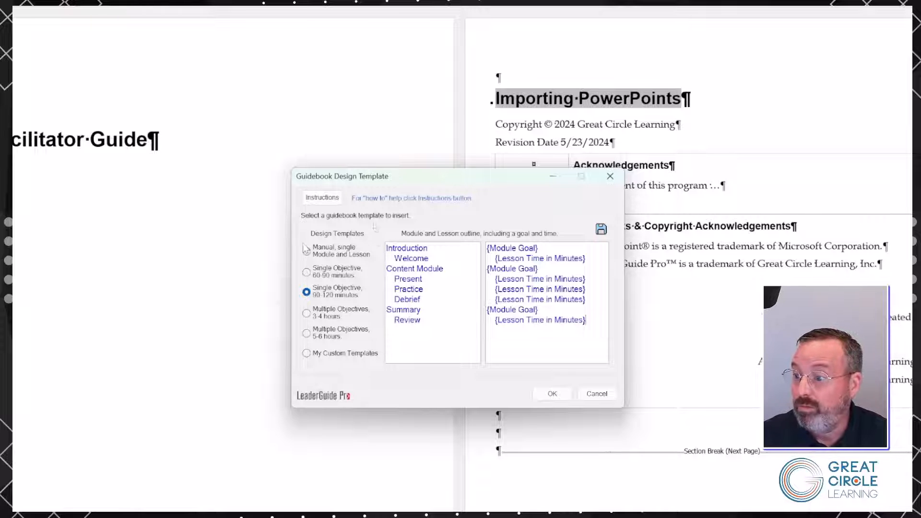
# Try the single-objective 60-90 minute design template, and load the custom template Custom_TemplateDesign_Sample.txt
pyautogui.click(307, 277)
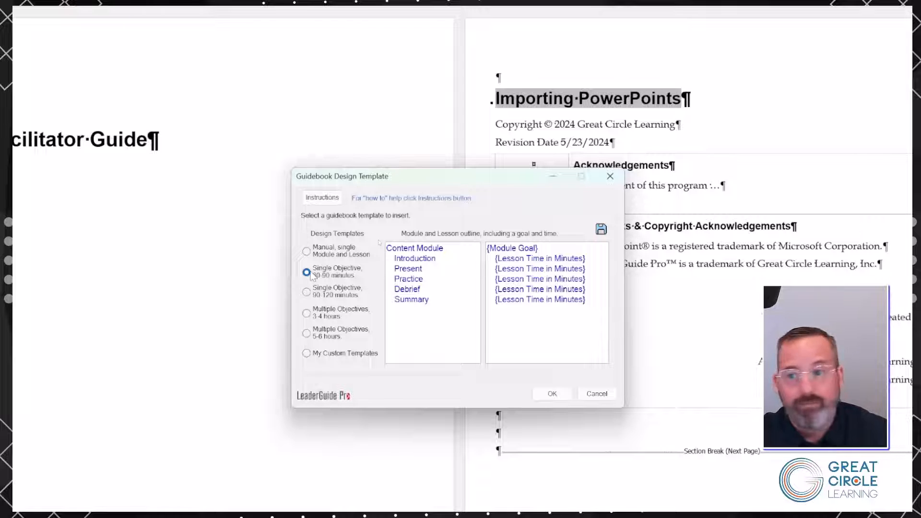
pyautogui.click(307, 354)
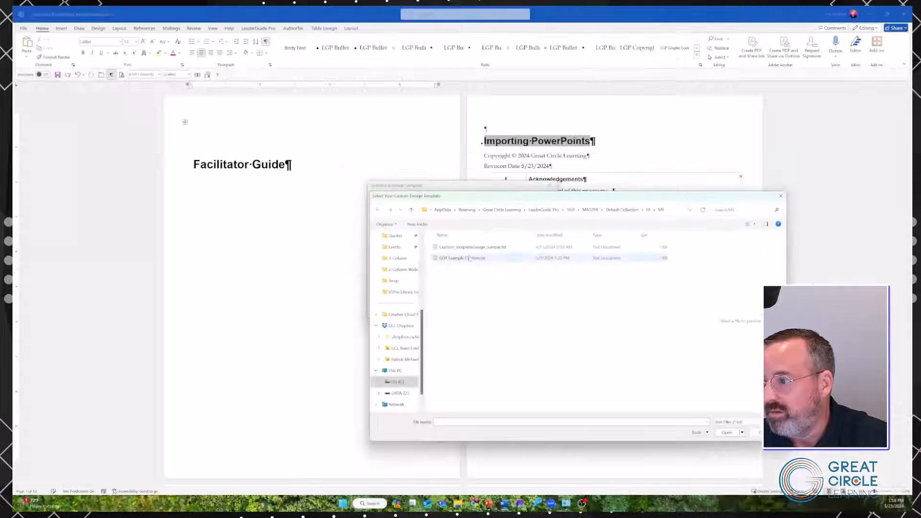
pyautogui.click(470, 246)
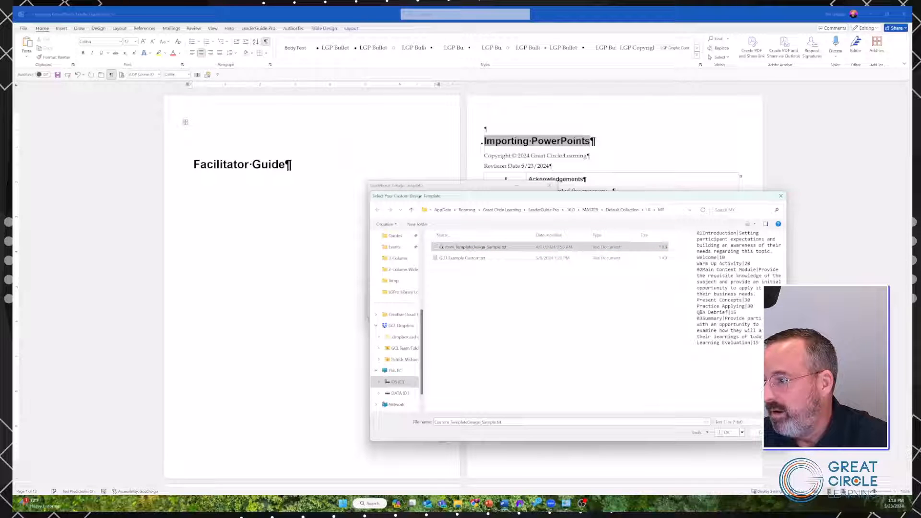
pyautogui.click(721, 433)
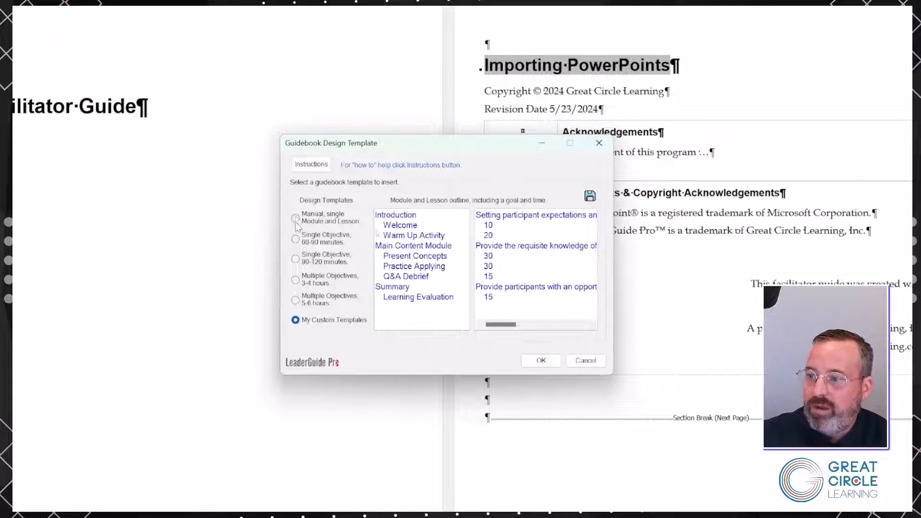
# Choose the single-objective 60-90 minute design template and rename its content module as Building Facilitator Guide
pyautogui.click(296, 239)
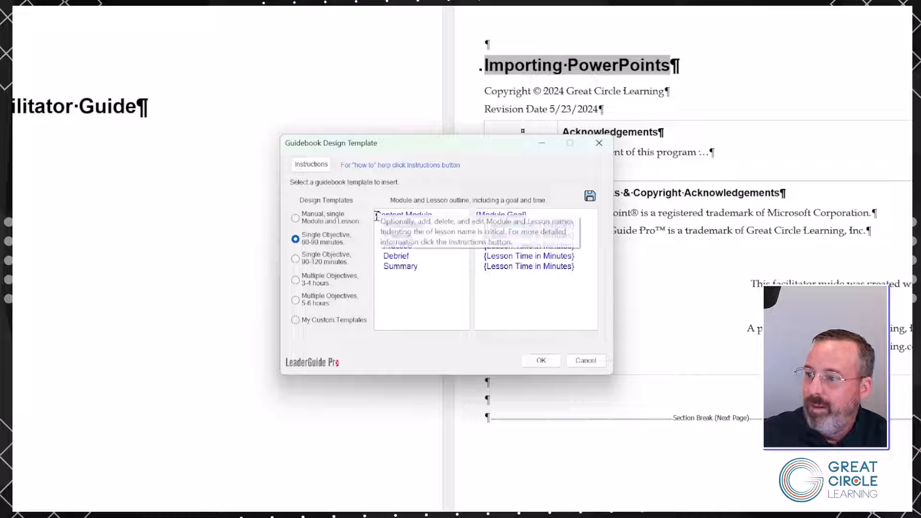
pyautogui.moveTo(377, 216); pyautogui.dragTo(439, 216)
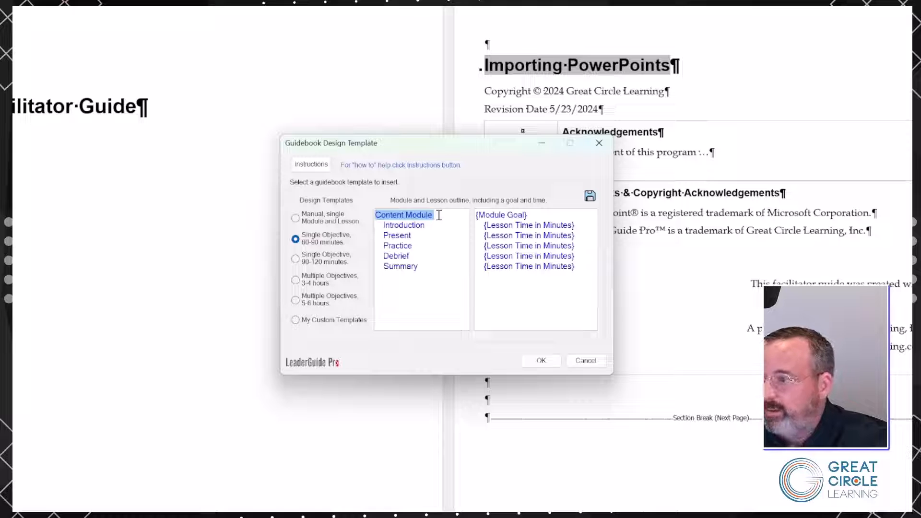
pyautogui.write('Building Facilitator Guide')
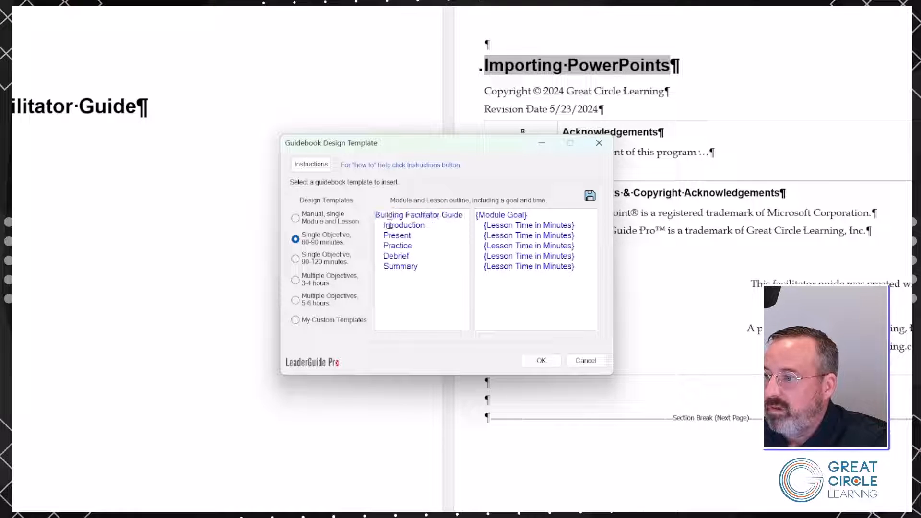
# Rename the Present lesson as Two Roles of a FG and the Practice lesson as Creating Course Structure
pyautogui.moveTo(382, 225); pyautogui.dragTo(413, 237)
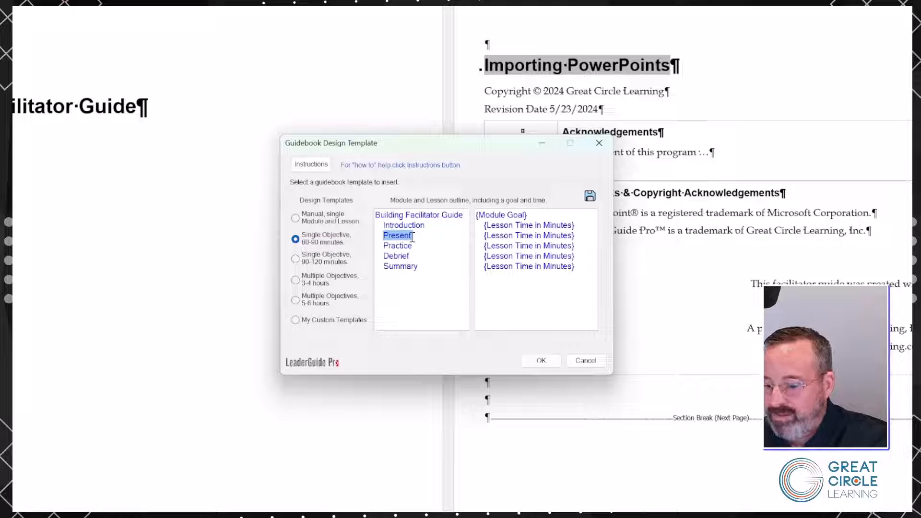
pyautogui.write('Two Roles of a FG')
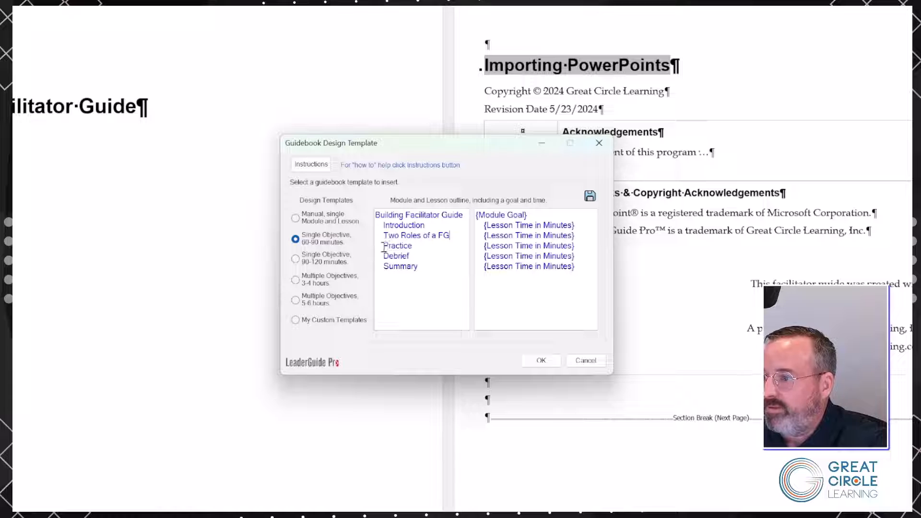
pyautogui.moveTo(383, 246); pyautogui.dragTo(412, 245)
pyautogui.write('Creating Course Structure')
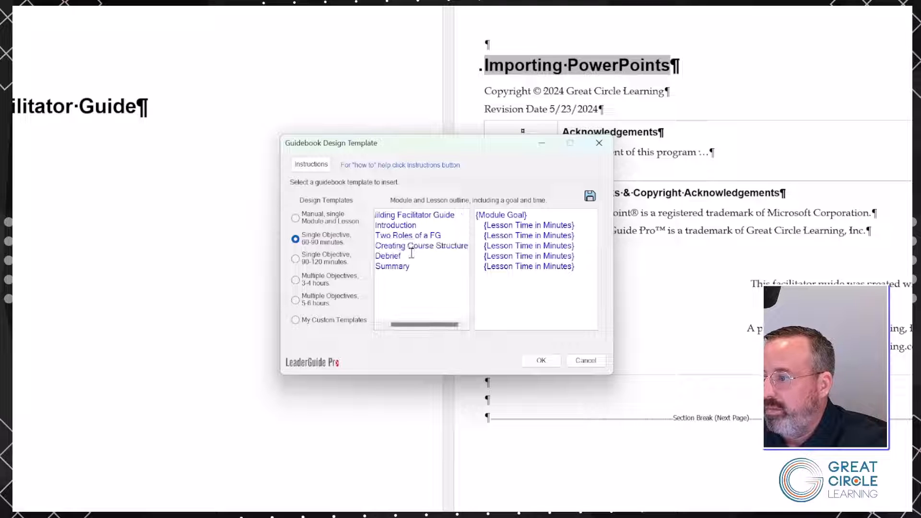
pyautogui.moveTo(403, 327); pyautogui.dragTo(383, 328)
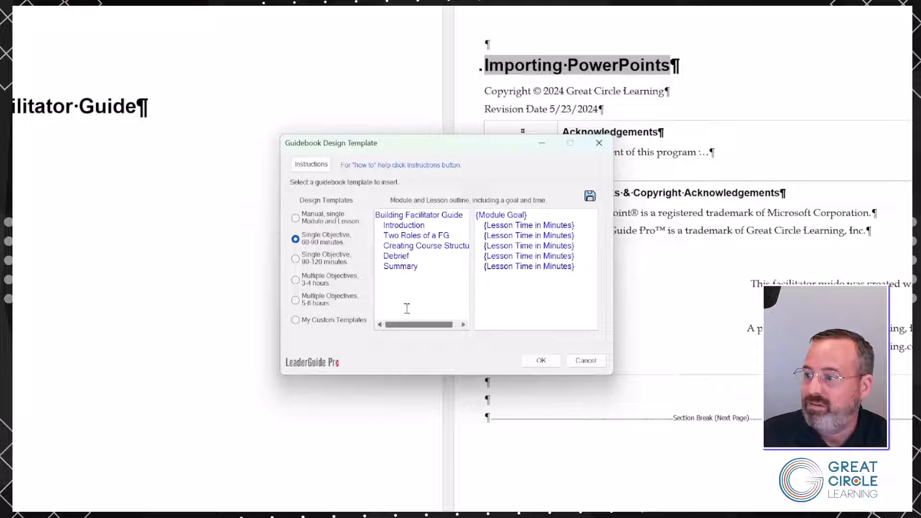
# Replace the module goal placeholder with "Define the best practices for building a facilitator guide"
pyautogui.tripleClick(478, 214)
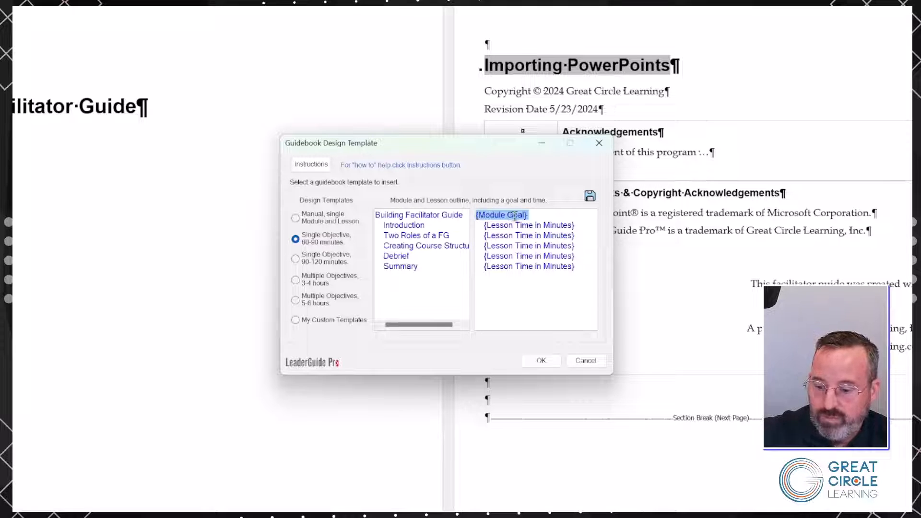
pyautogui.hotkey('ctrl', 'v')
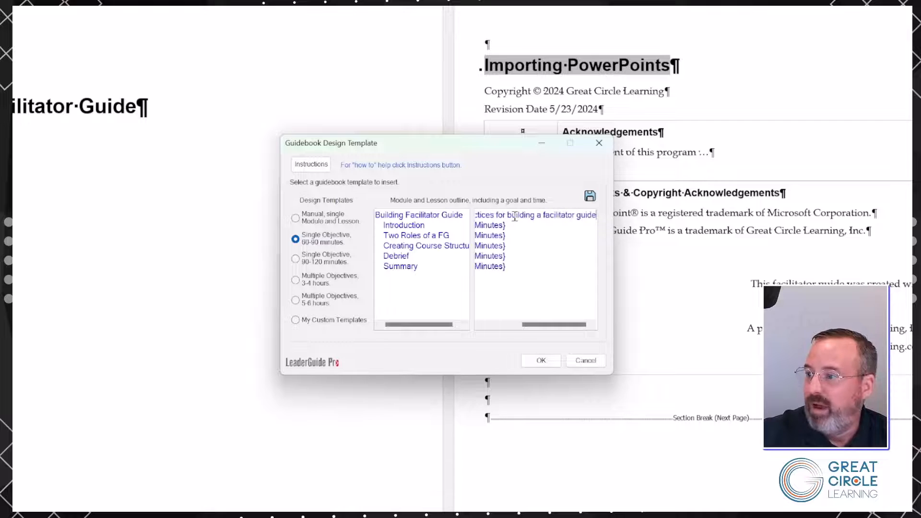
pyautogui.moveTo(537, 324); pyautogui.dragTo(520, 325)
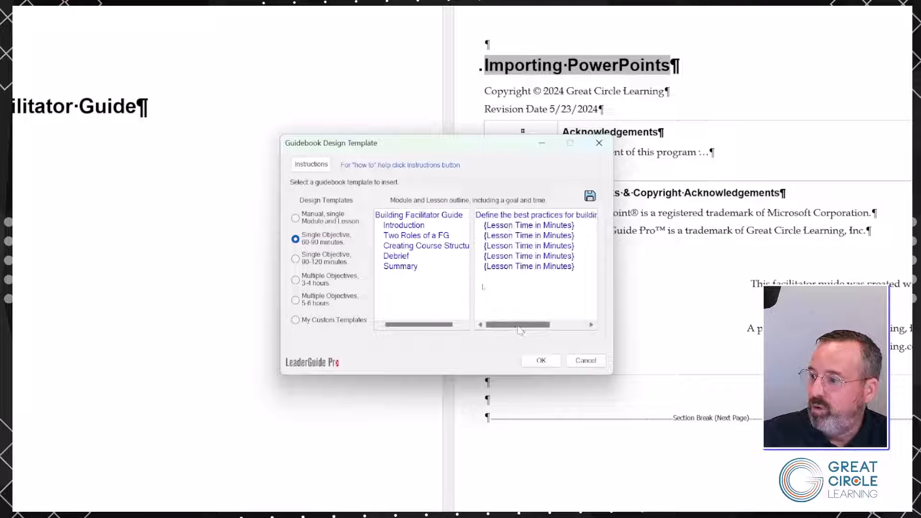
# Set the Introduction lesson time to 7 minutes and insert the design template into the guidebook
pyautogui.moveTo(484, 225); pyautogui.dragTo(465, 225)
pyautogui.click(578, 227)
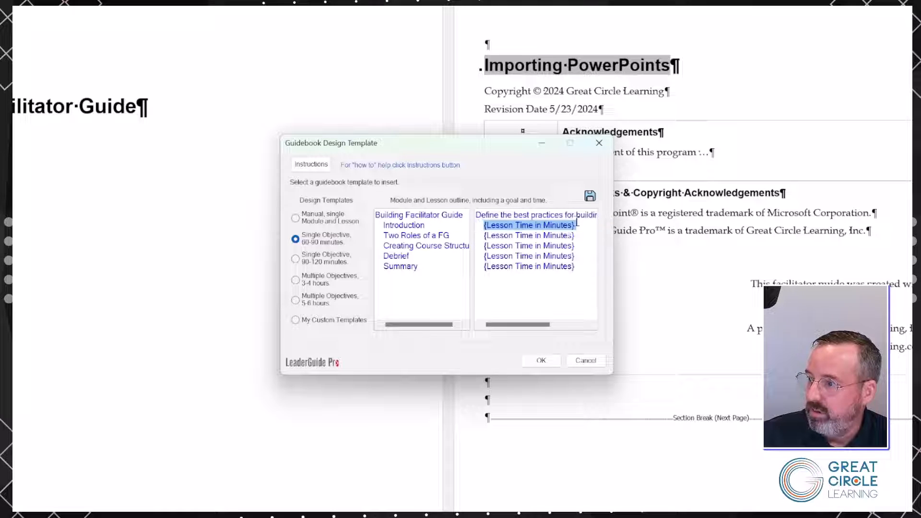
pyautogui.write('7')
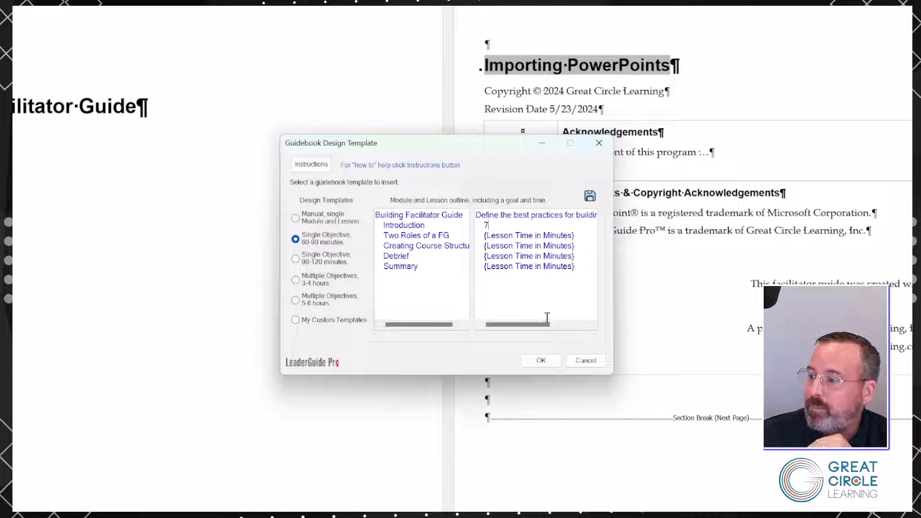
pyautogui.click(540, 360)
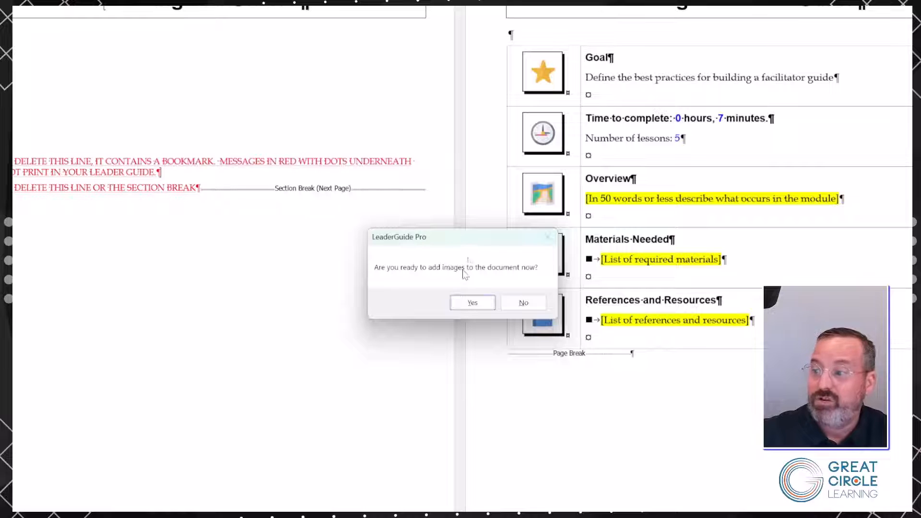
# Agree to add images to the guidebook and use Morph Transition 2.pptx as the source presentation
pyautogui.click(467, 304)
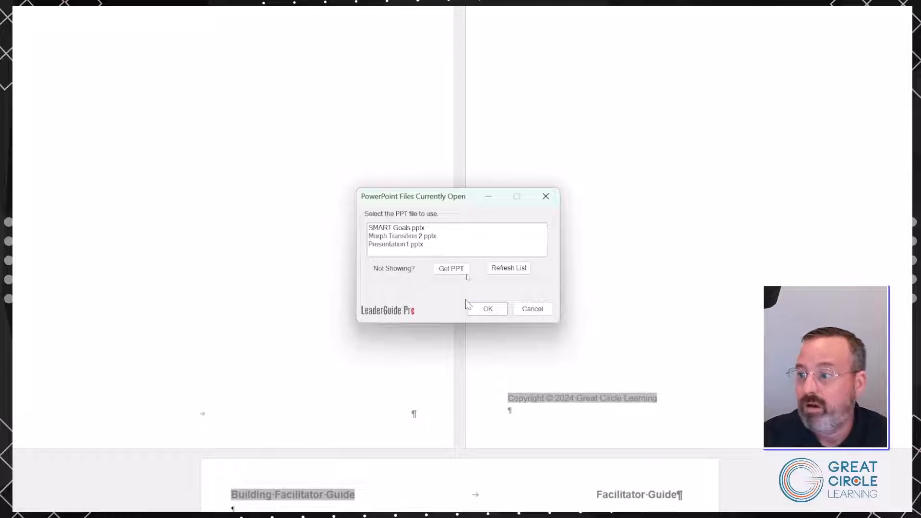
pyautogui.click(403, 237)
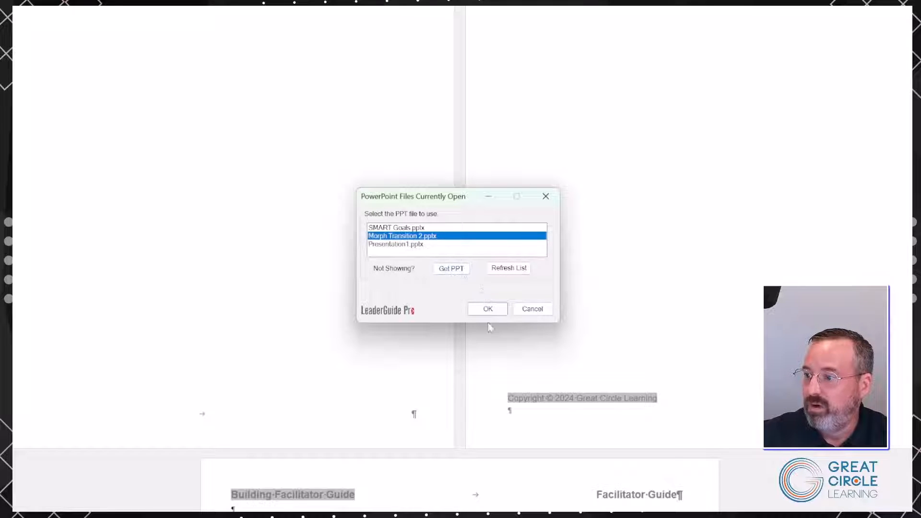
pyautogui.click(487, 309)
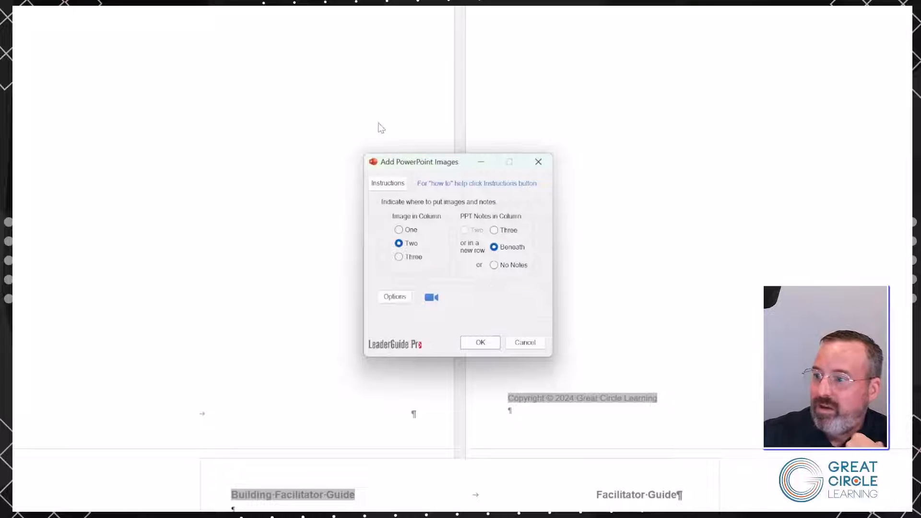
# Place the slide images in column three with the PowerPoint notes in column two, and continue to the slide assignment
pyautogui.click(399, 258)
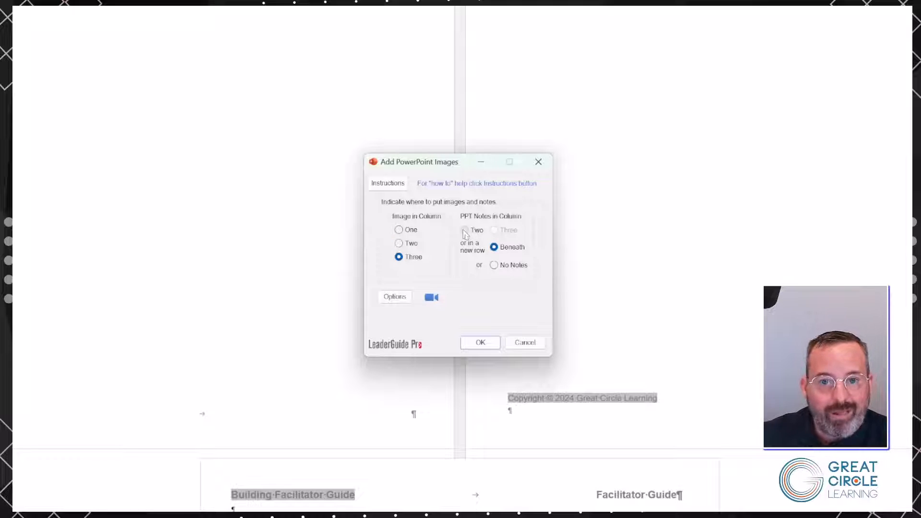
pyautogui.click(465, 231)
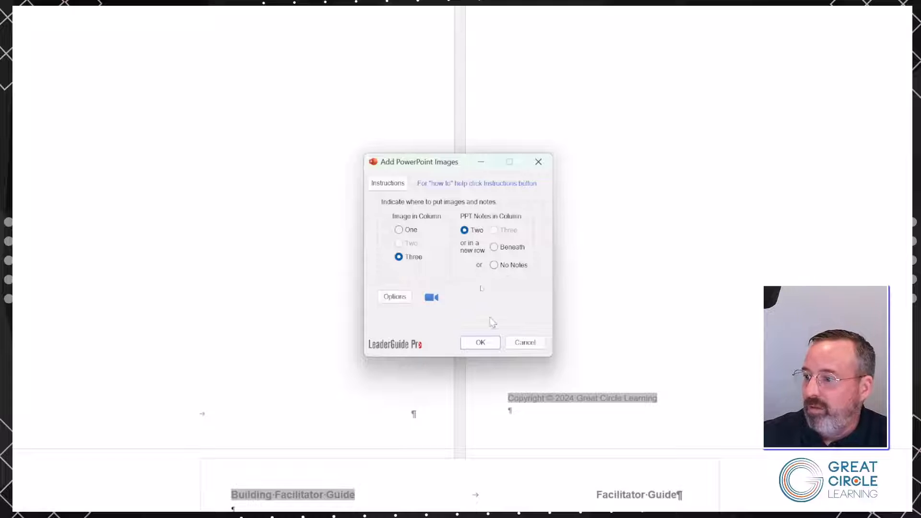
pyautogui.click(485, 341)
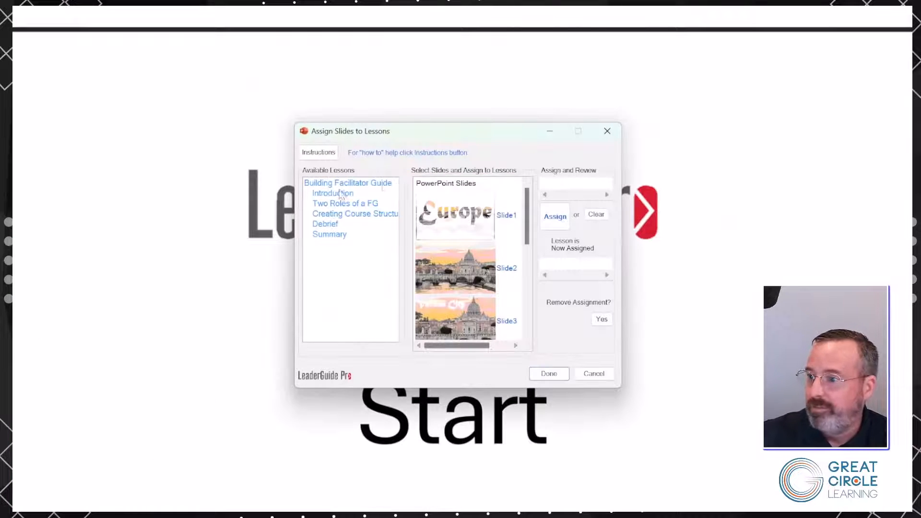
# Assign slide 1, Europe, to the Introduction lesson
pyautogui.click(342, 194)
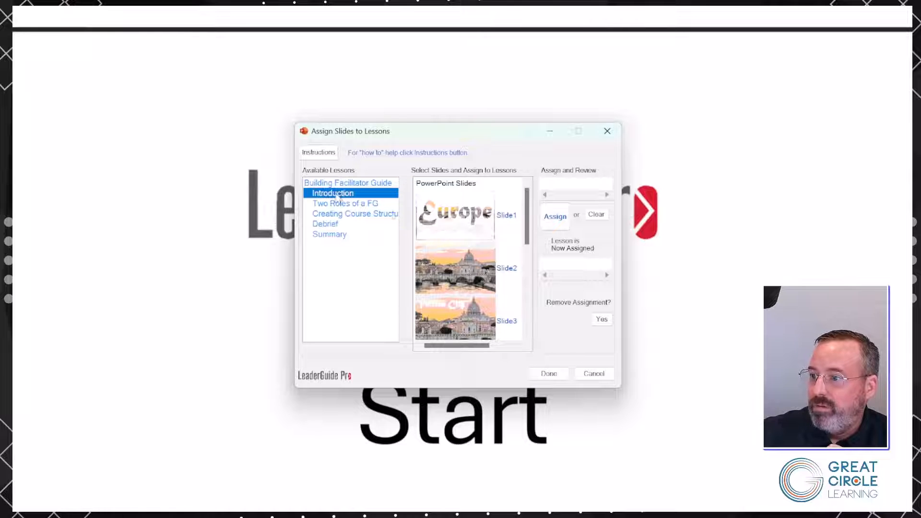
pyautogui.click(452, 222)
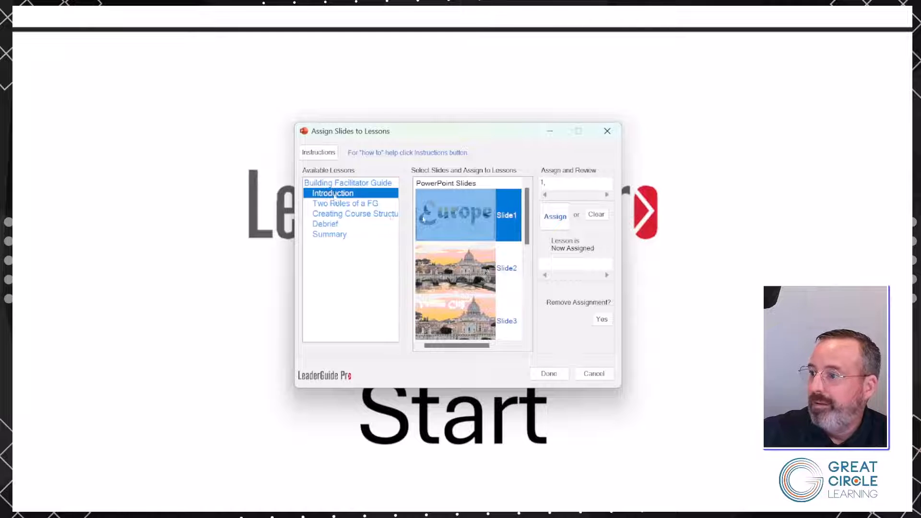
pyautogui.click(557, 219)
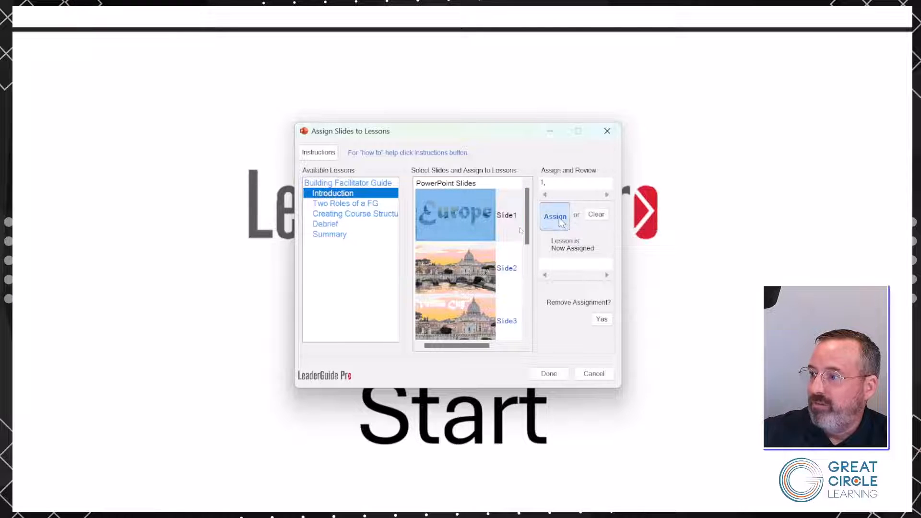
# Try to assign slide 2 to the Two Roles of a FG lesson
pyautogui.click(357, 206)
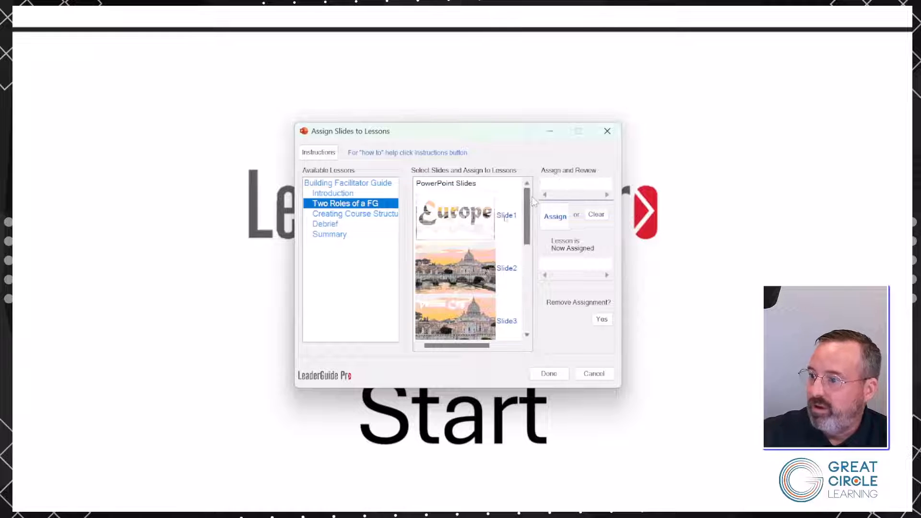
pyautogui.write('2')
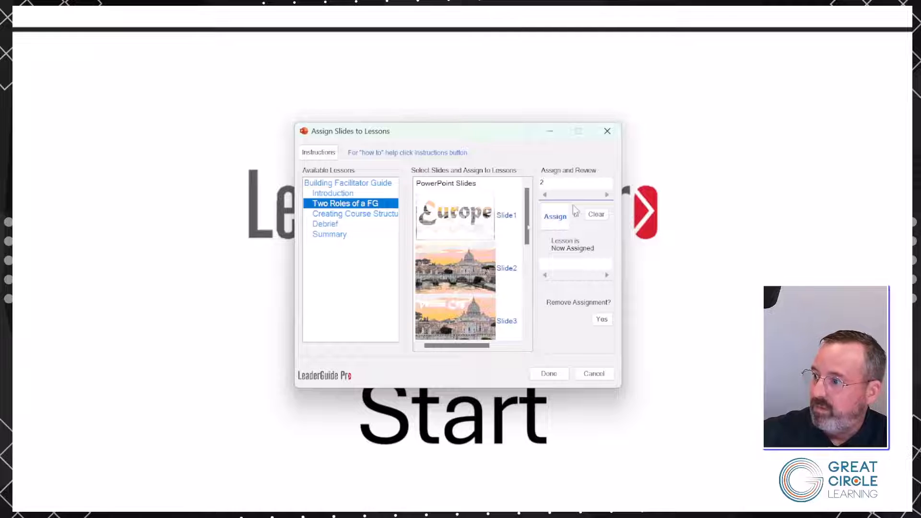
pyautogui.click(560, 219)
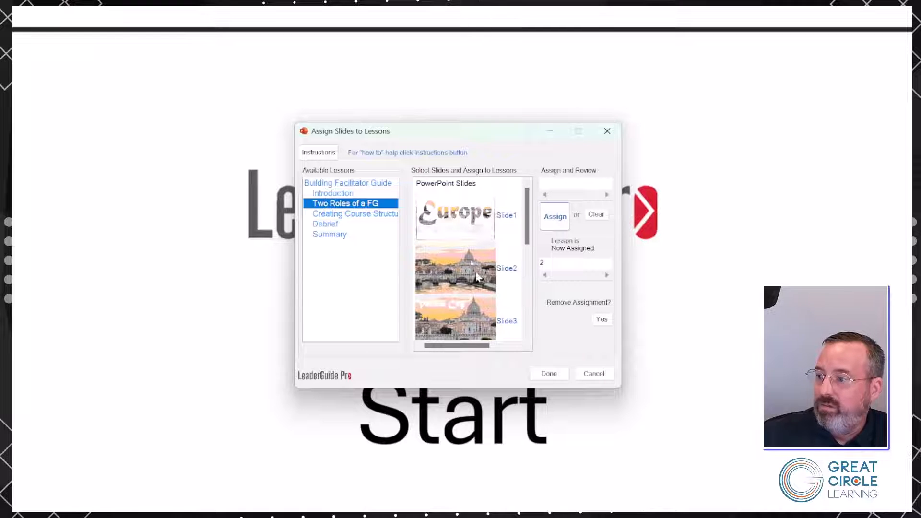
# Try to assign slides 3-5 to the Creating Course Structure lesson
pyautogui.click(463, 314)
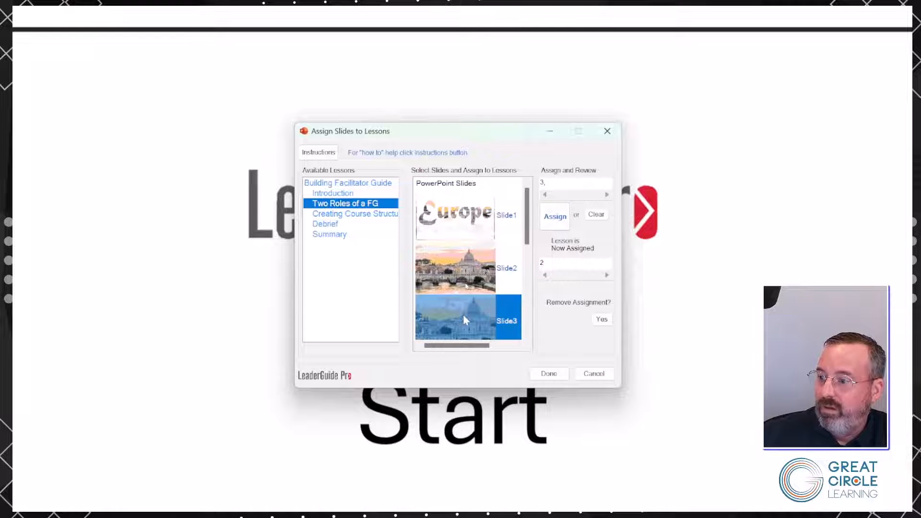
pyautogui.click(350, 214)
pyautogui.scroll(-2, 476, 261)
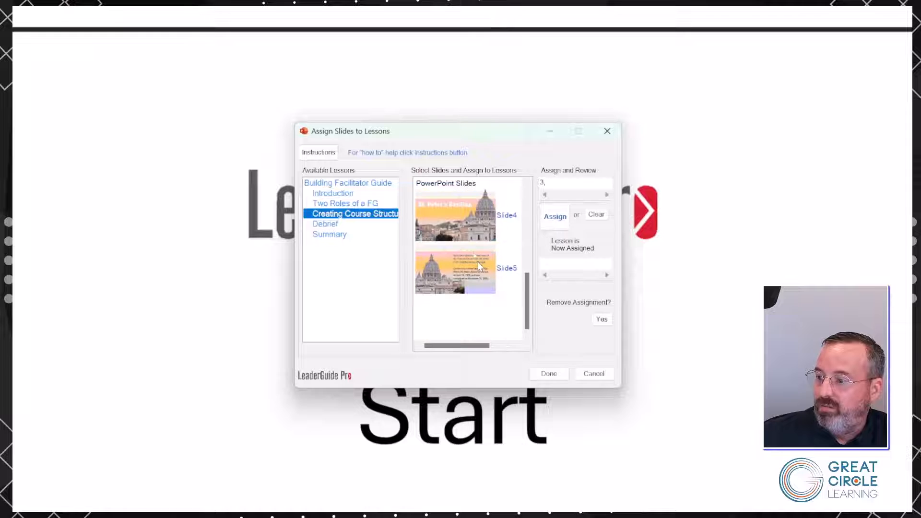
pyautogui.click(558, 183)
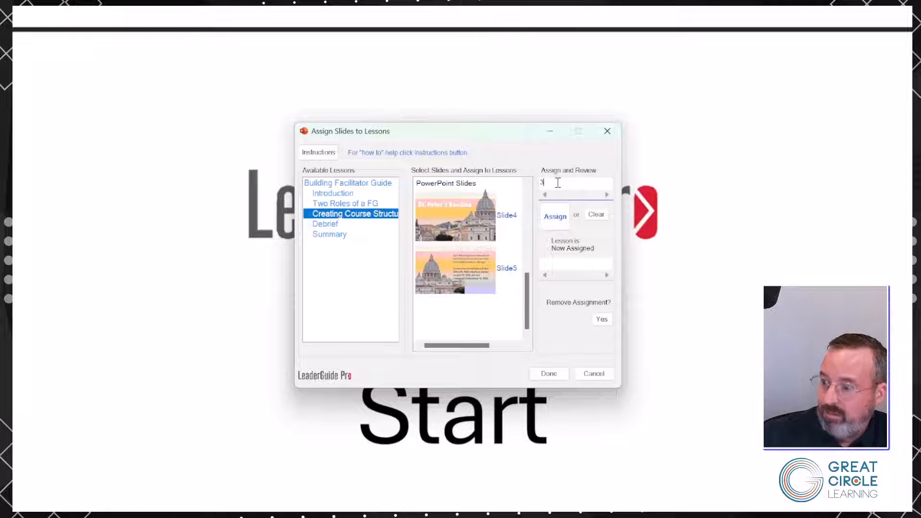
pyautogui.click(555, 216)
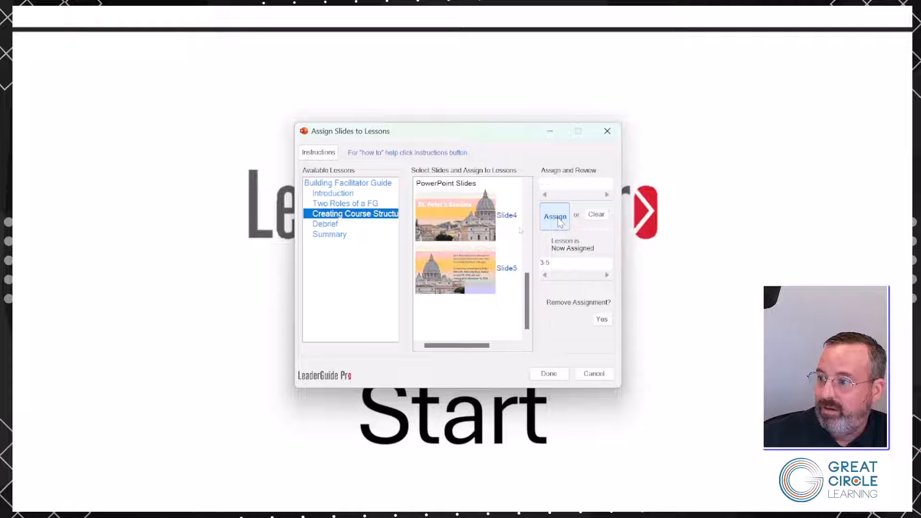
# Check the slides assigned to the first three lessons and try again to assign slide 2 to Two Roles of a FG
pyautogui.click(348, 204)
pyautogui.click(345, 195)
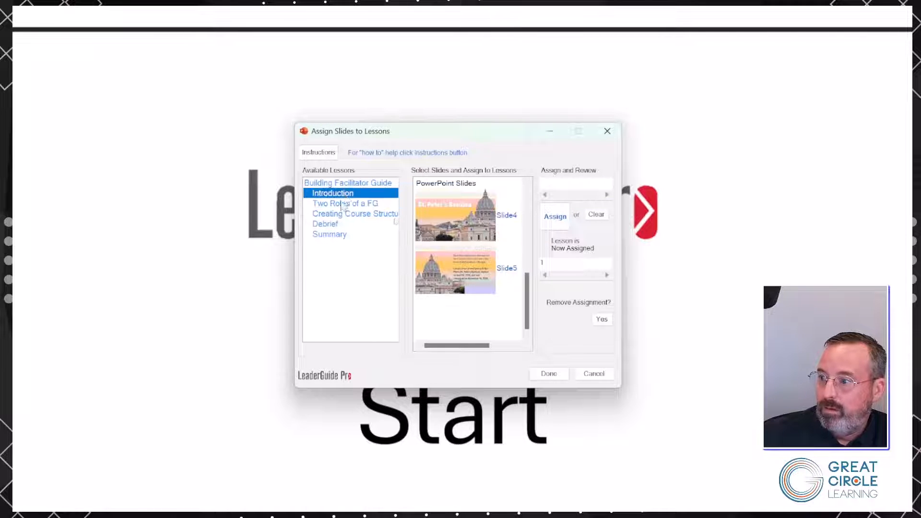
pyautogui.click(343, 204)
pyautogui.click(342, 215)
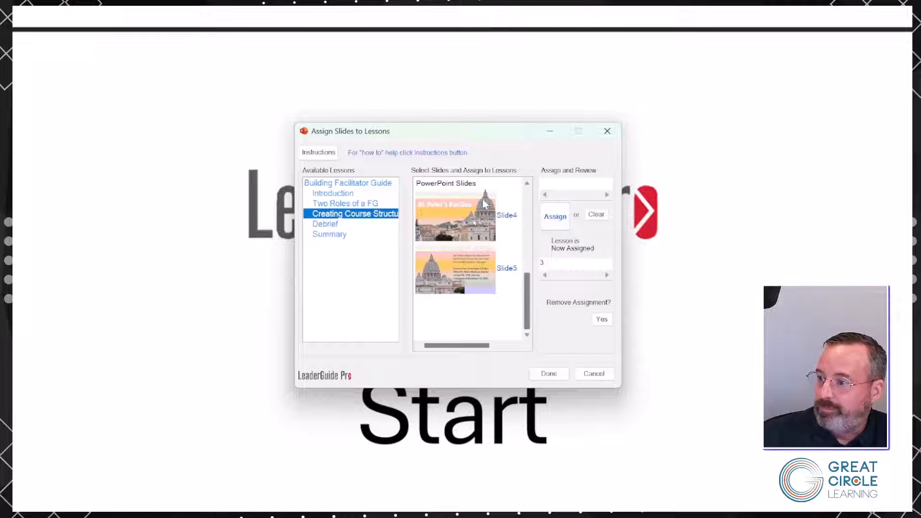
pyautogui.click(342, 204)
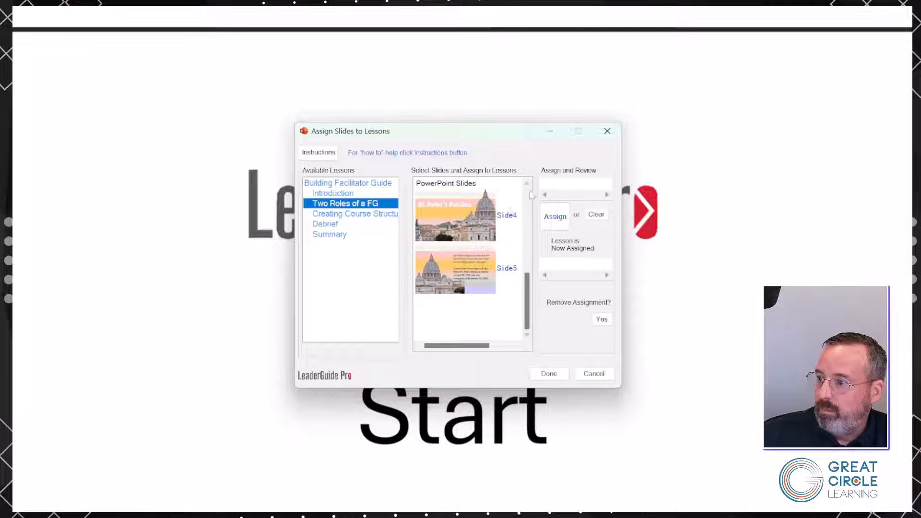
pyautogui.click(554, 216)
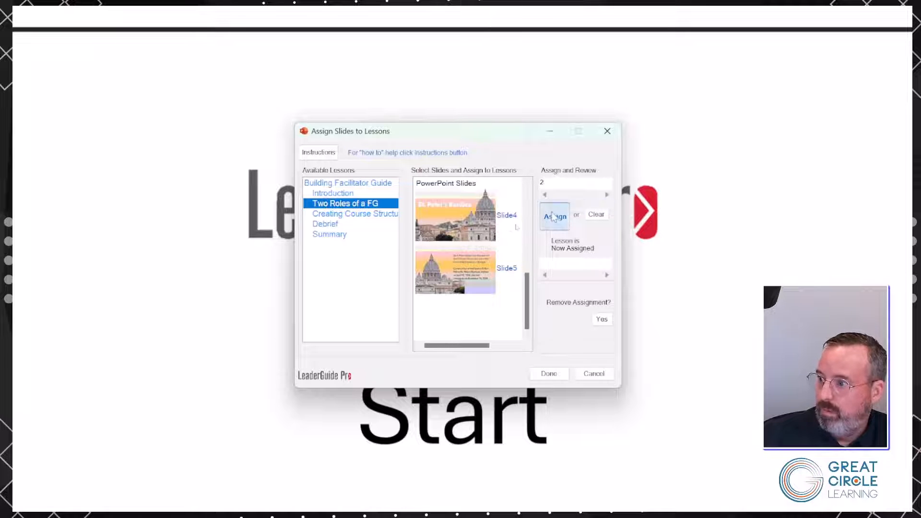
# Try again to assign the slide range 3-5 to the Creating Course Structure lesson
pyautogui.click(356, 217)
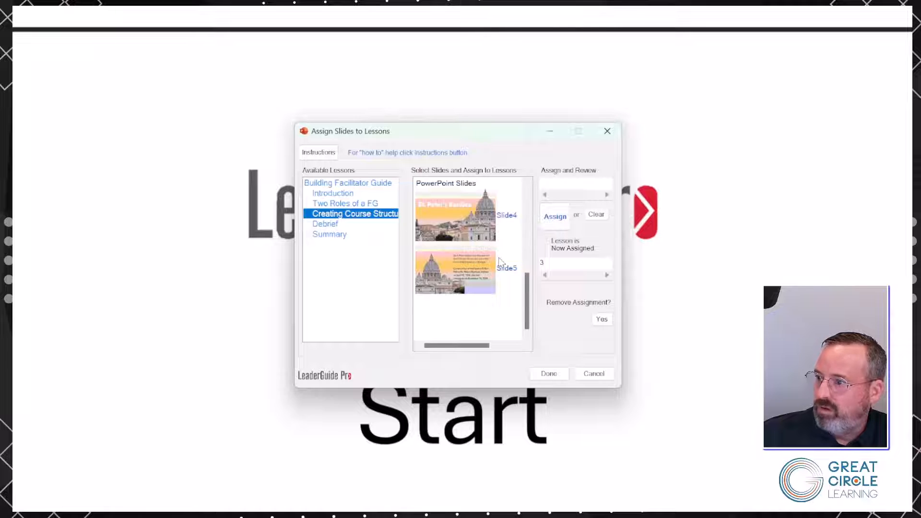
pyautogui.scroll(1, 499, 262)
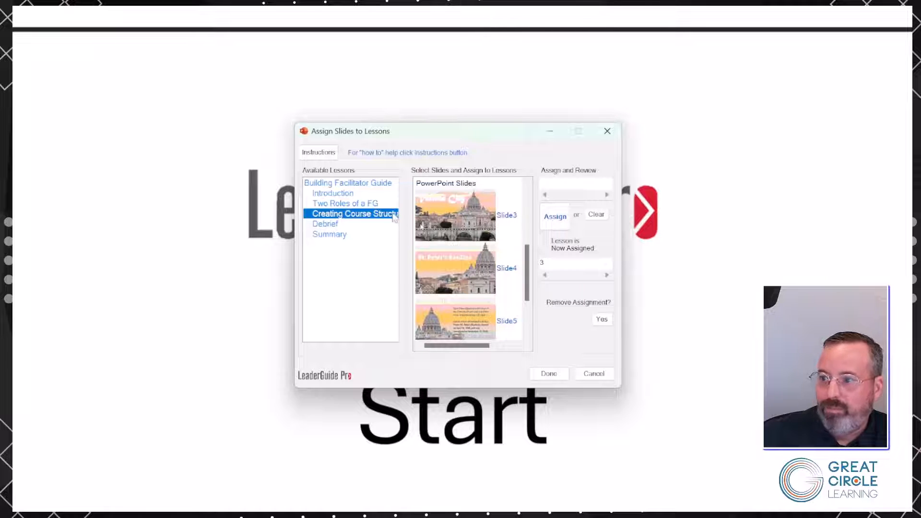
pyautogui.click(598, 224)
pyautogui.click(381, 213)
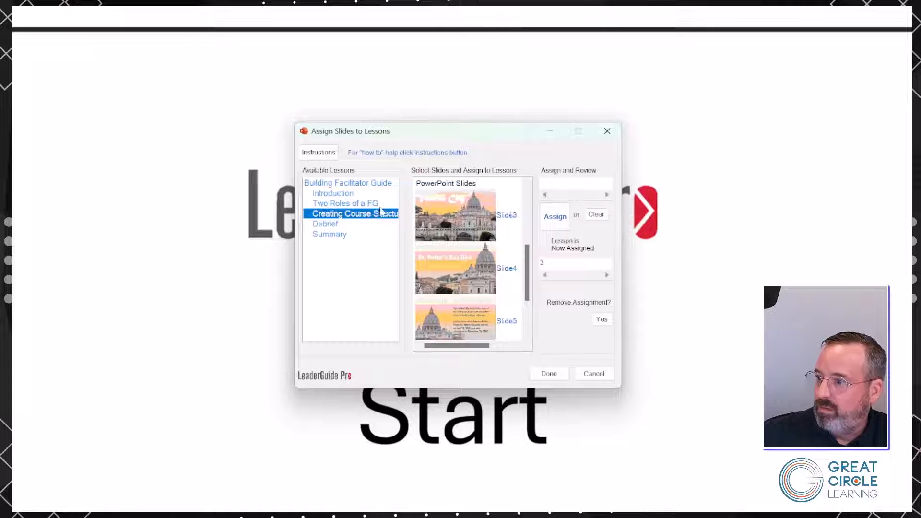
pyautogui.click(554, 186)
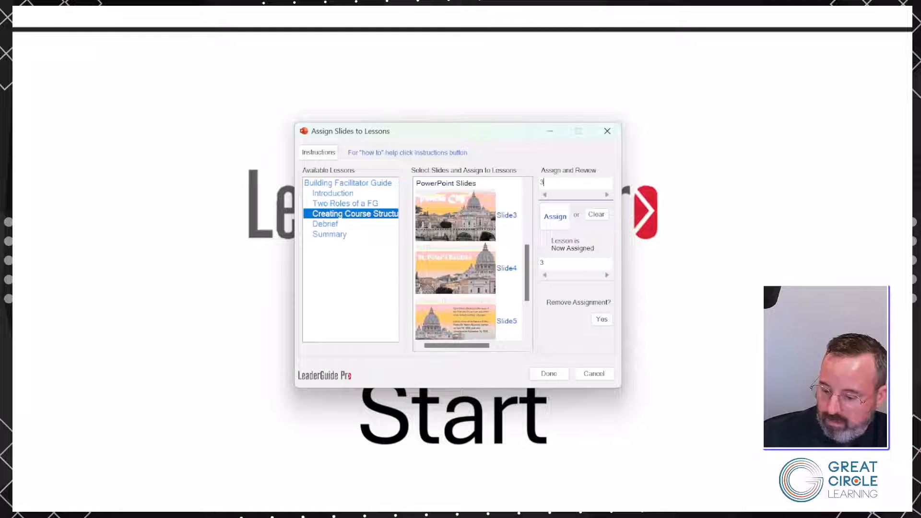
pyautogui.click(555, 217)
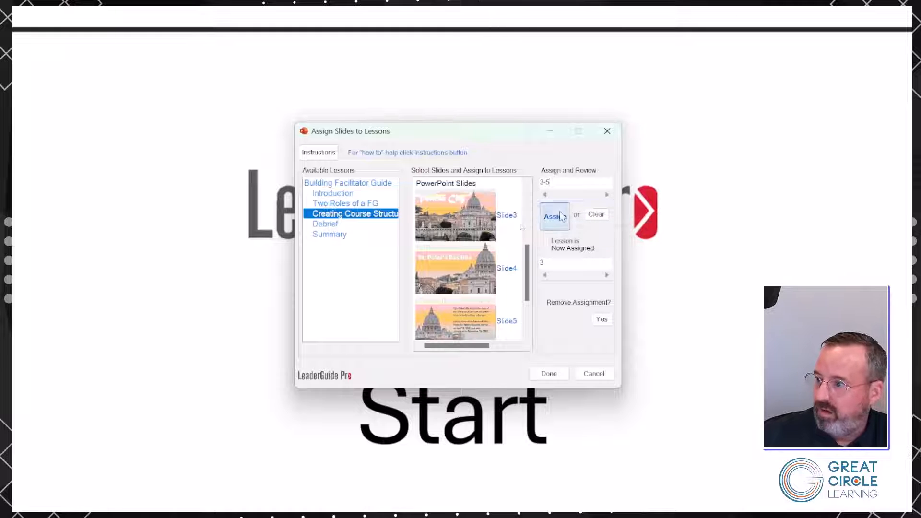
# Review which slides are assigned to the Introduction, Two Roles of a FG, Creating Course Structure and Debrief lessons
pyautogui.click(343, 204)
pyautogui.click(344, 193)
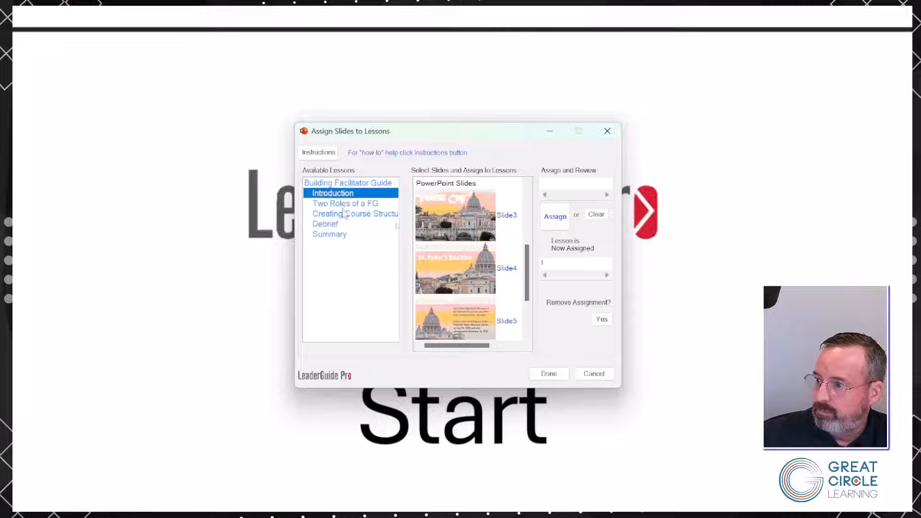
pyautogui.click(344, 216)
pyautogui.click(339, 225)
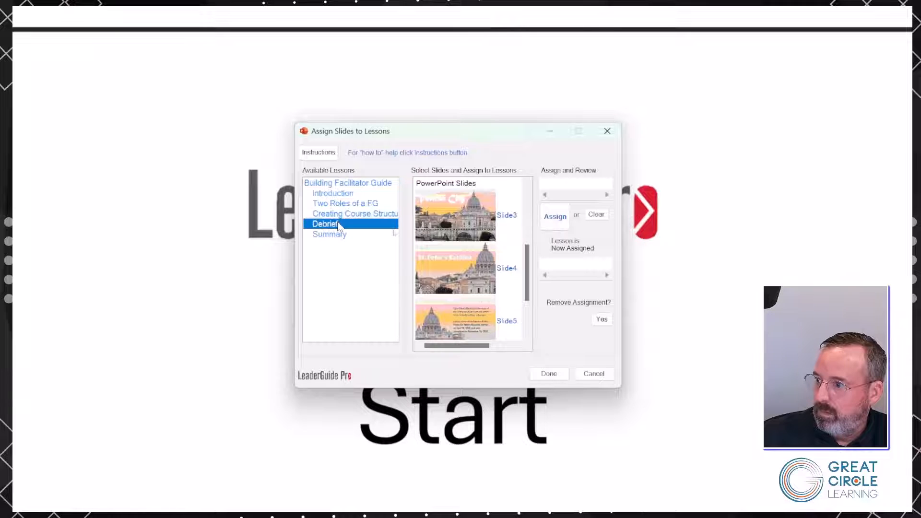
pyautogui.click(359, 214)
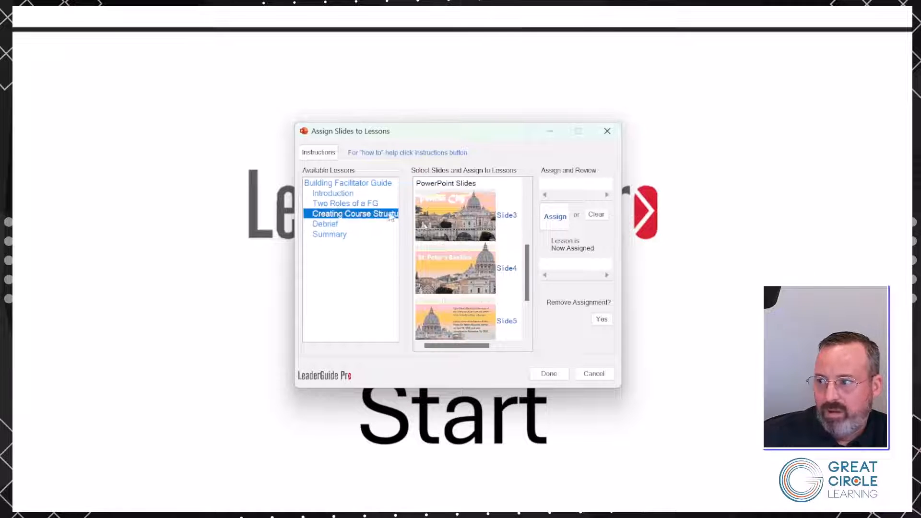
# Clear the current selection and assign slide 2 to the Two Roles of a FG lesson
pyautogui.click(357, 204)
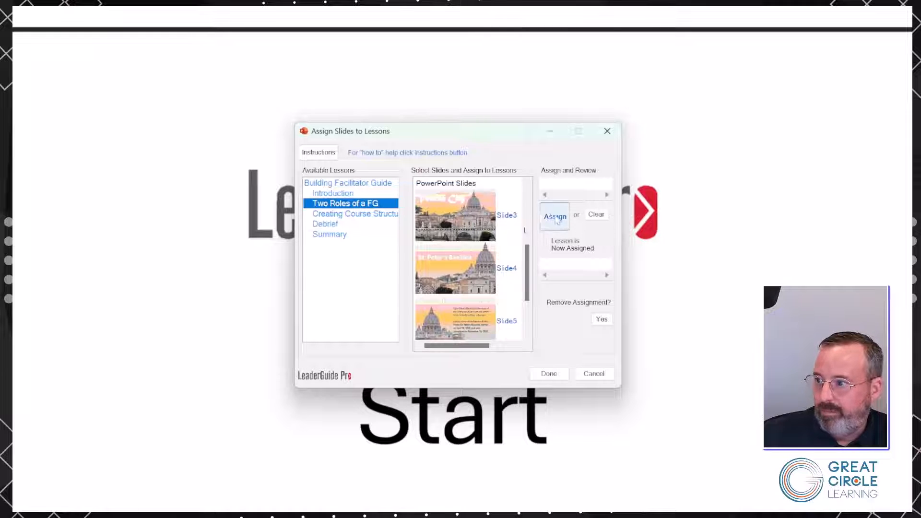
pyautogui.click(595, 216)
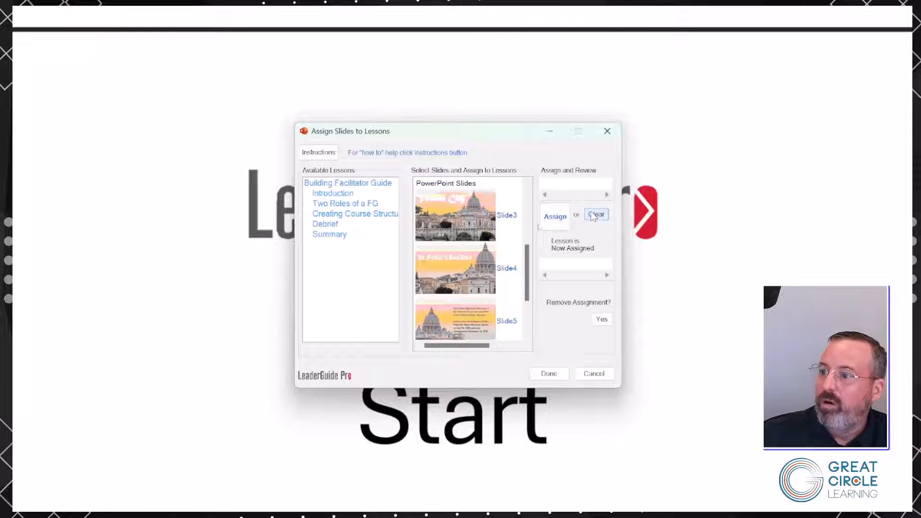
pyautogui.click(338, 206)
pyautogui.scroll(1, 482, 243)
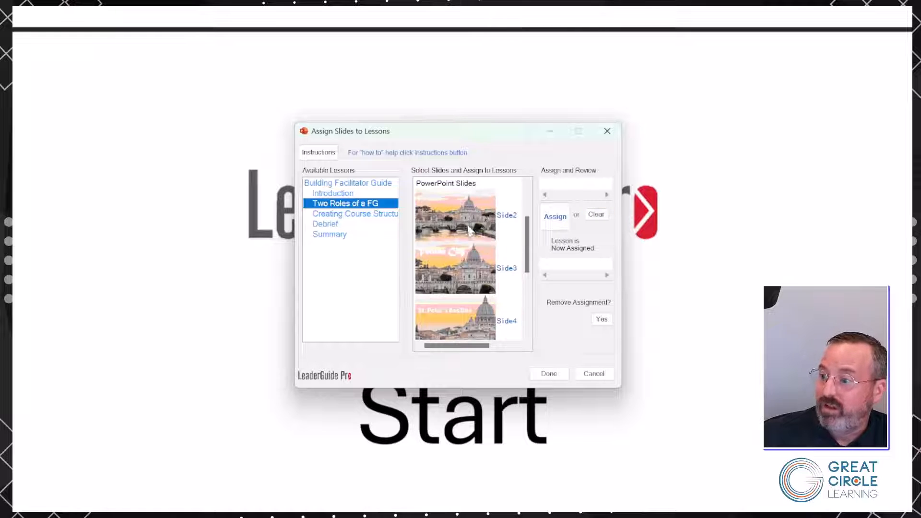
pyautogui.click(511, 229)
pyautogui.click(552, 217)
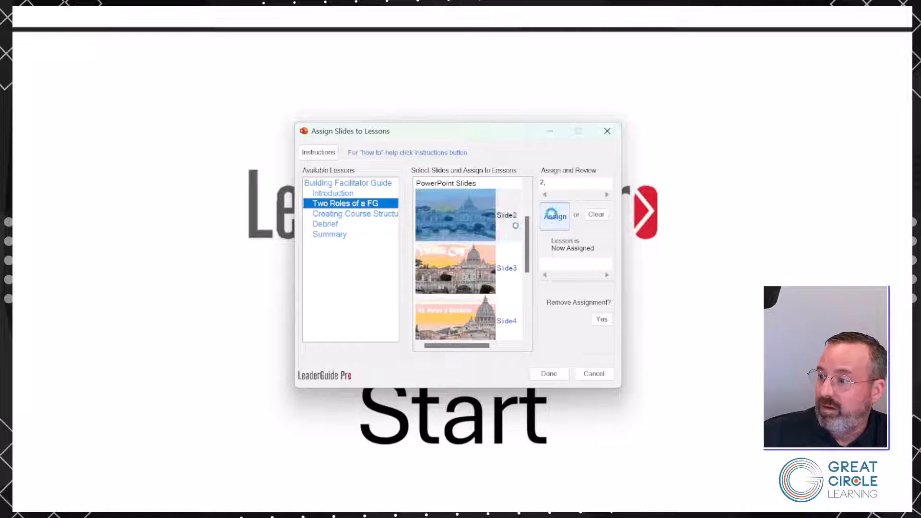
# Clear the selection, select slides 3 through 5 and assign them to the Creating Course Structure lesson
pyautogui.click(355, 215)
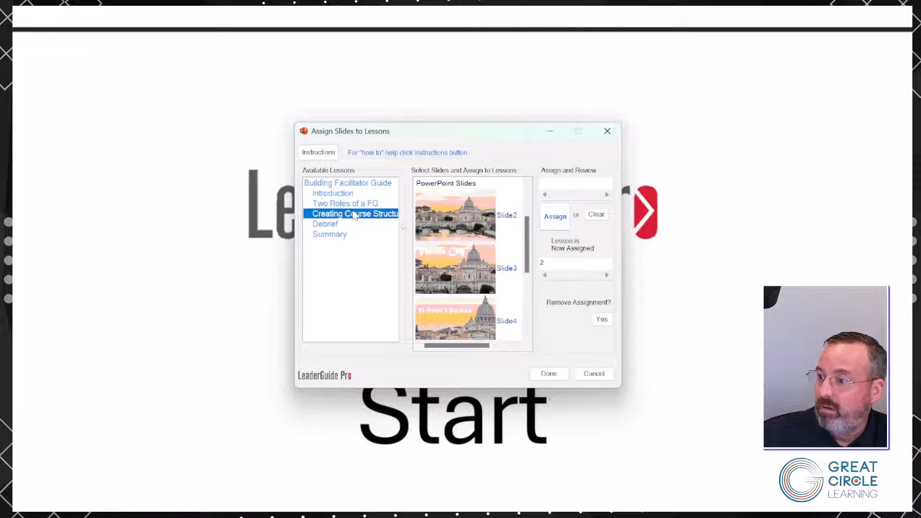
pyautogui.click(597, 215)
pyautogui.click(456, 271)
pyautogui.scroll(-2, 455, 271)
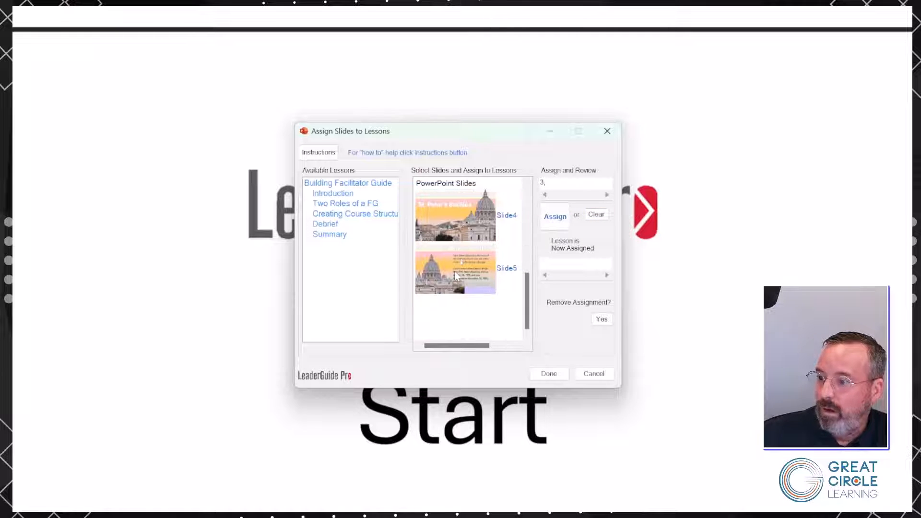
pyautogui.keyDown('shift'); pyautogui.click(453, 275); pyautogui.keyUp('shift')
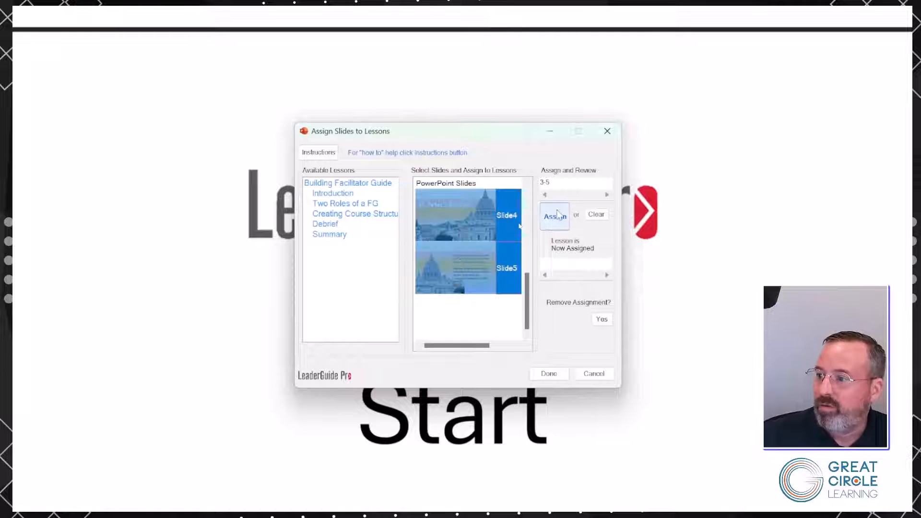
pyautogui.click(556, 215)
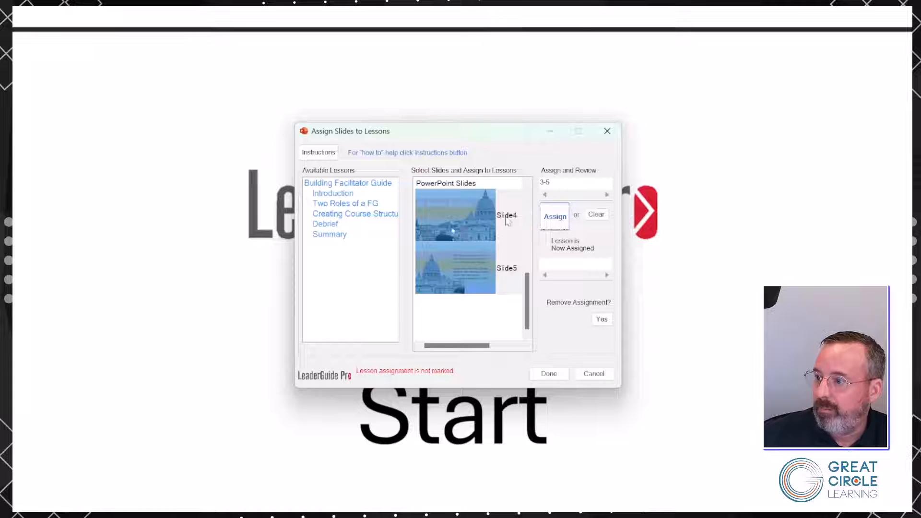
pyautogui.click(360, 214)
pyautogui.click(555, 217)
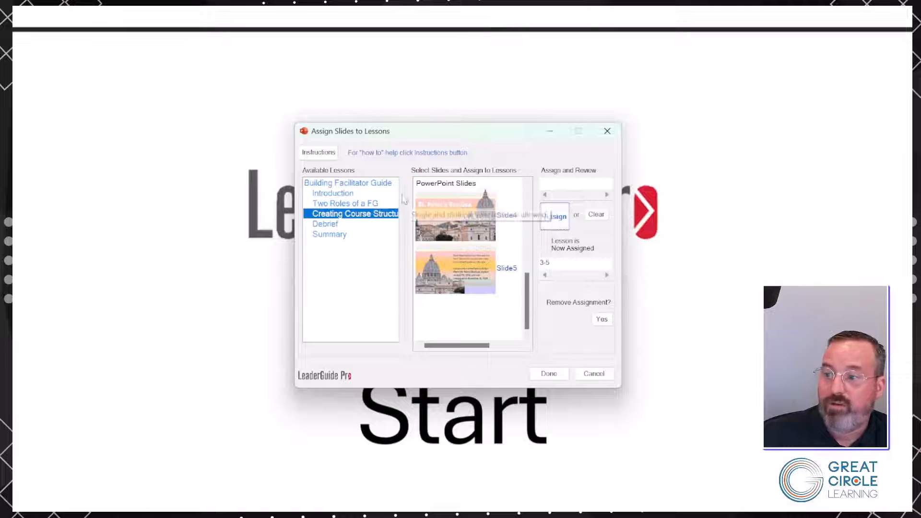
# Check the assignments of Two Roles of a FG and Introduction, and finish assigning slides to lessons
pyautogui.click(337, 204)
pyautogui.click(338, 193)
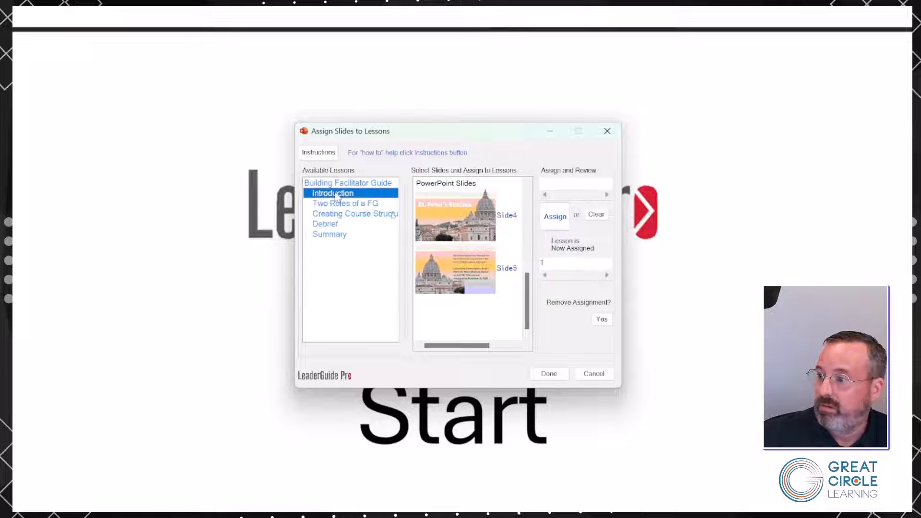
pyautogui.click(549, 375)
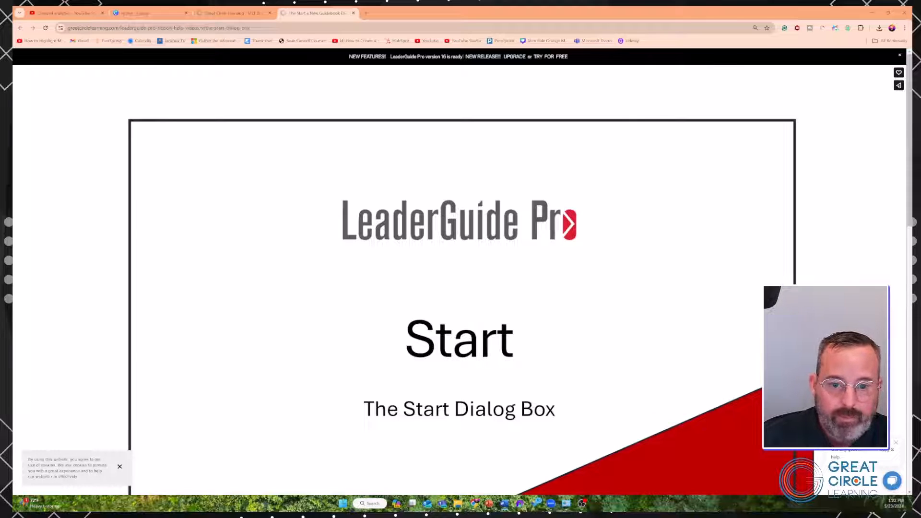
# Acknowledge the completed slide import and the finished guidebook to get to the new document
pyautogui.moveTo(14, 312); pyautogui.dragTo(477, 255)
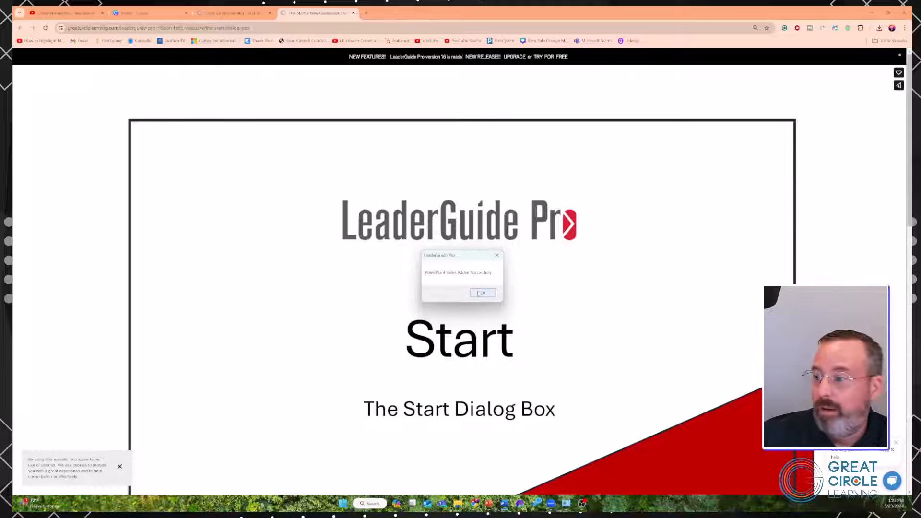
pyautogui.click(481, 293)
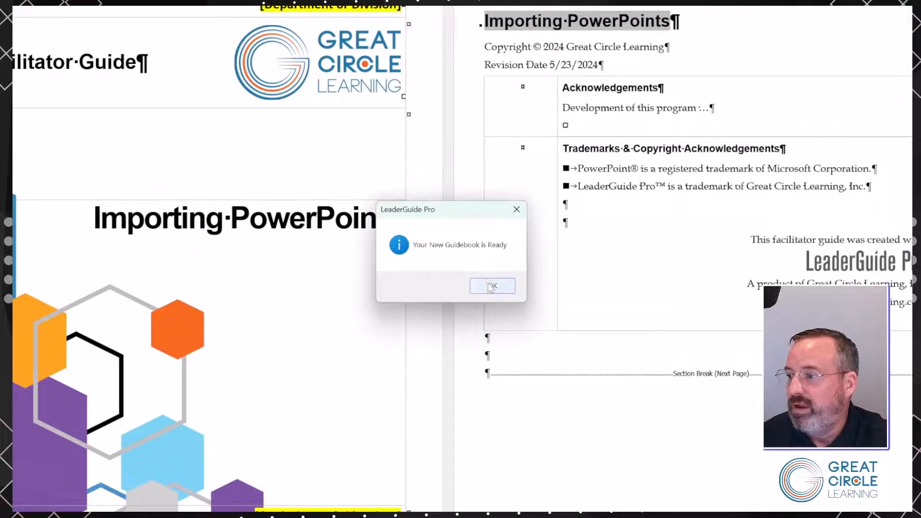
pyautogui.click(489, 287)
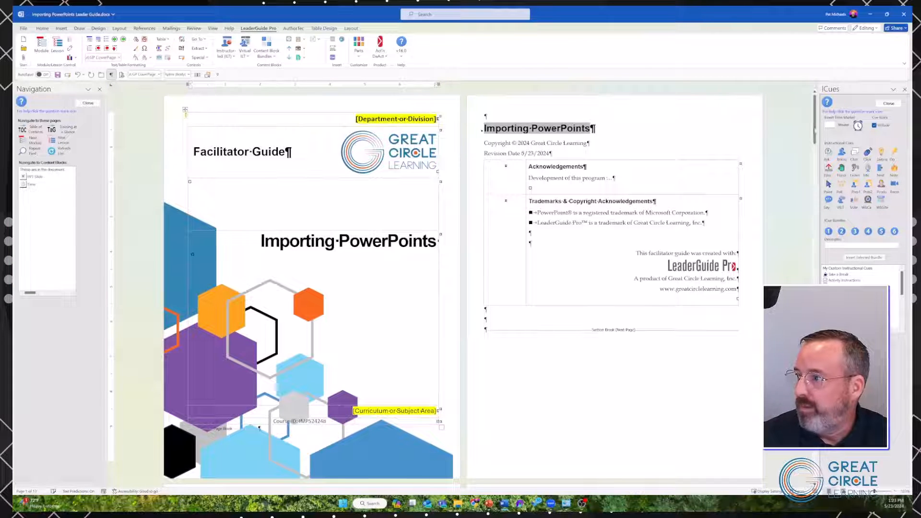
# Review the new guidebook from Training at a Glance through the imported slides and notes in the Creating Course Structure lesson
pyautogui.moveTo(815, 131); pyautogui.dragTo(814, 296)
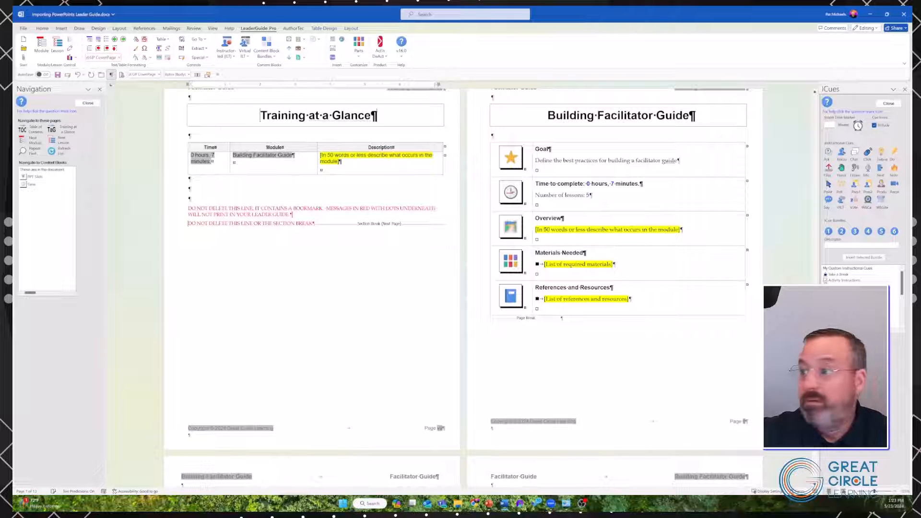
pyautogui.scroll(-5, 461, 287)
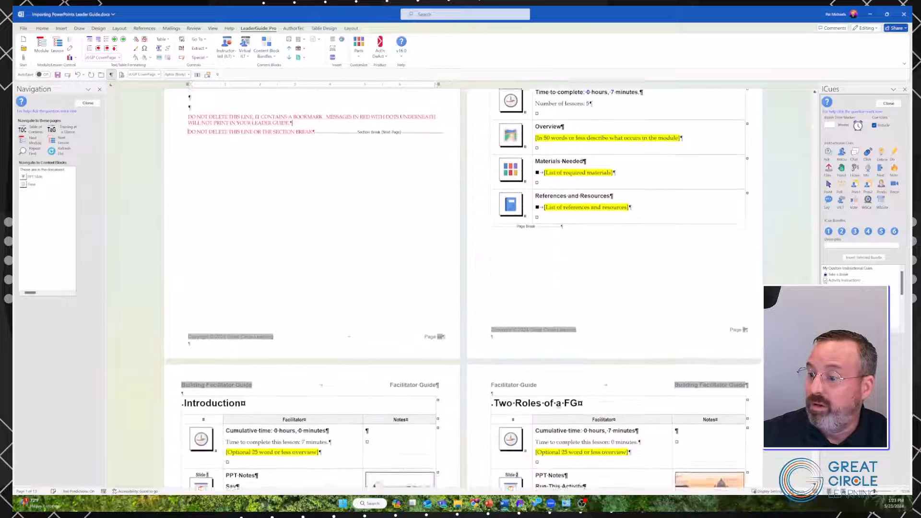
pyautogui.scroll(-2, 461, 287)
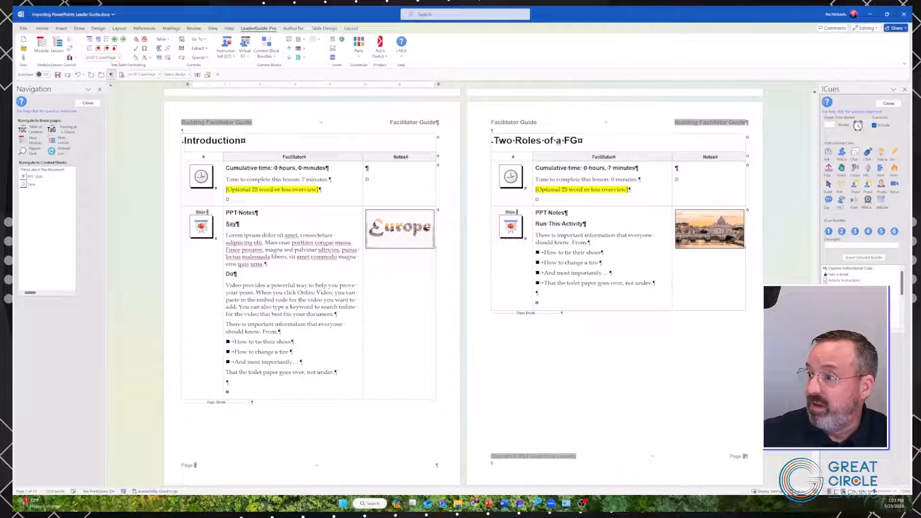
pyautogui.scroll(-5, 709, 235)
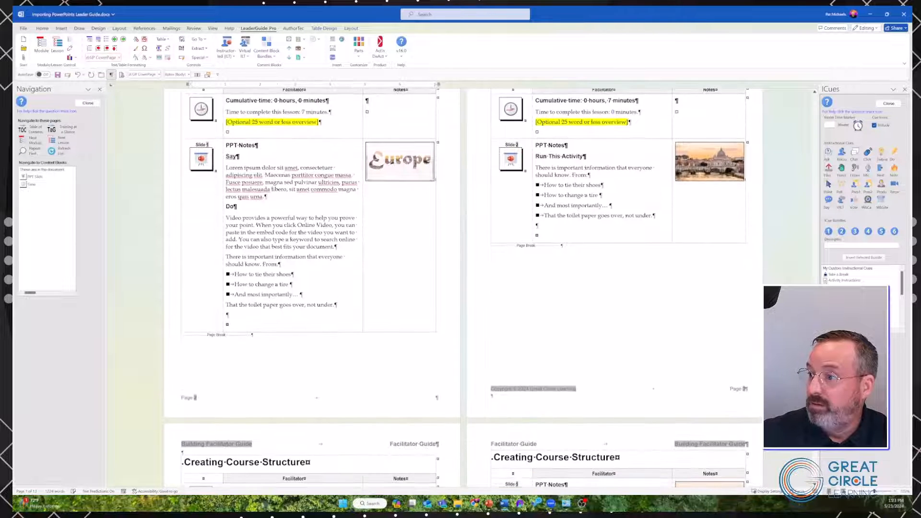
pyautogui.scroll(-7, 463, 288)
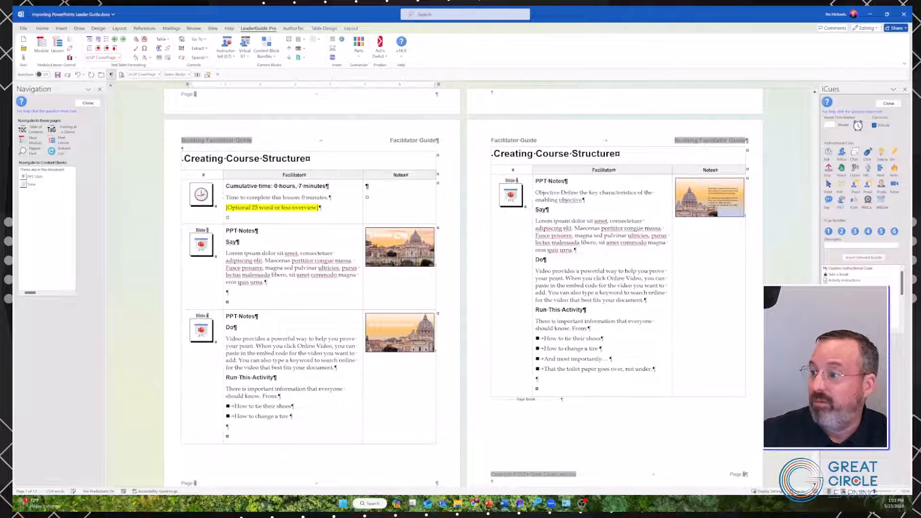
pyautogui.scroll(-3, 533, 225)
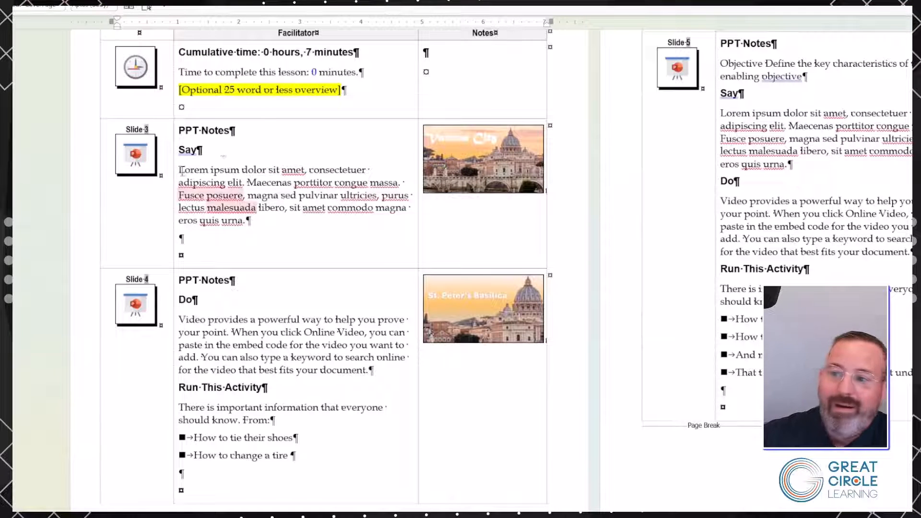
# Delete the PPT Notes heading above the Say heading in the slide 3 notes of Creating Course Structure
pyautogui.doubleClick(188, 150)
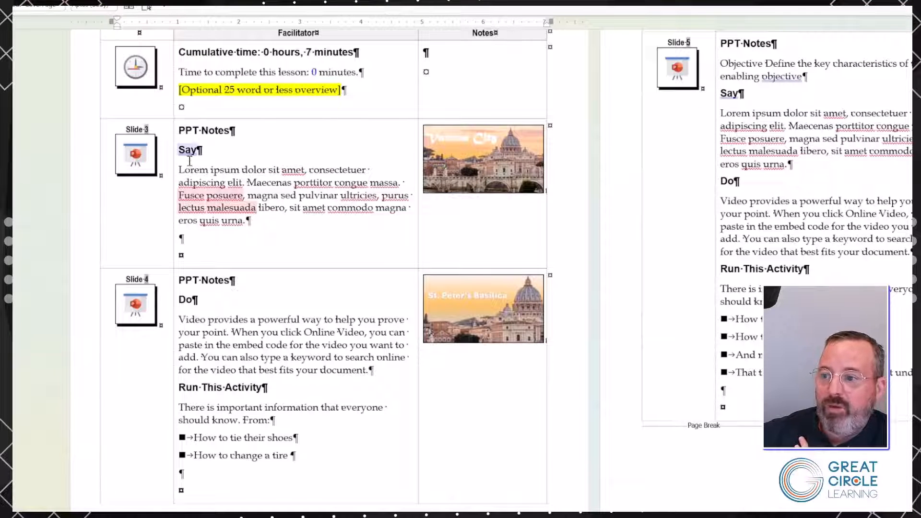
pyautogui.click(182, 136)
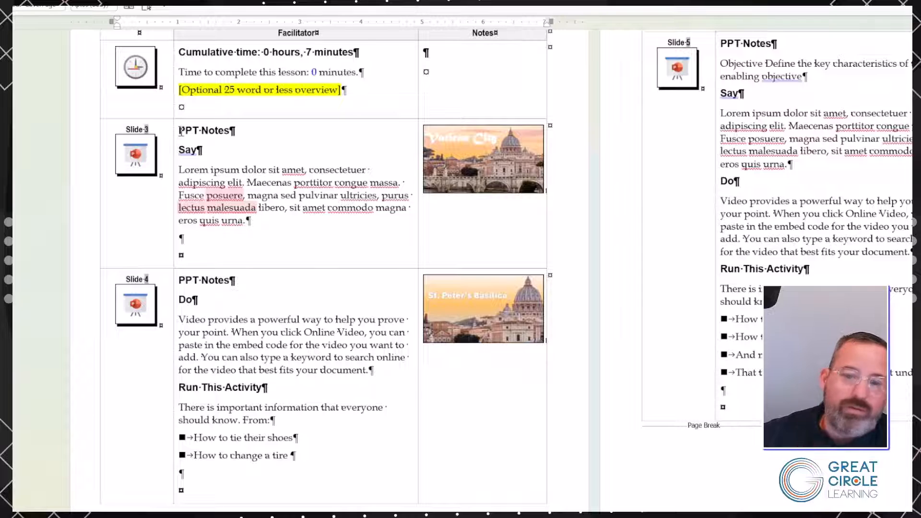
pyautogui.tripleClick(181, 130)
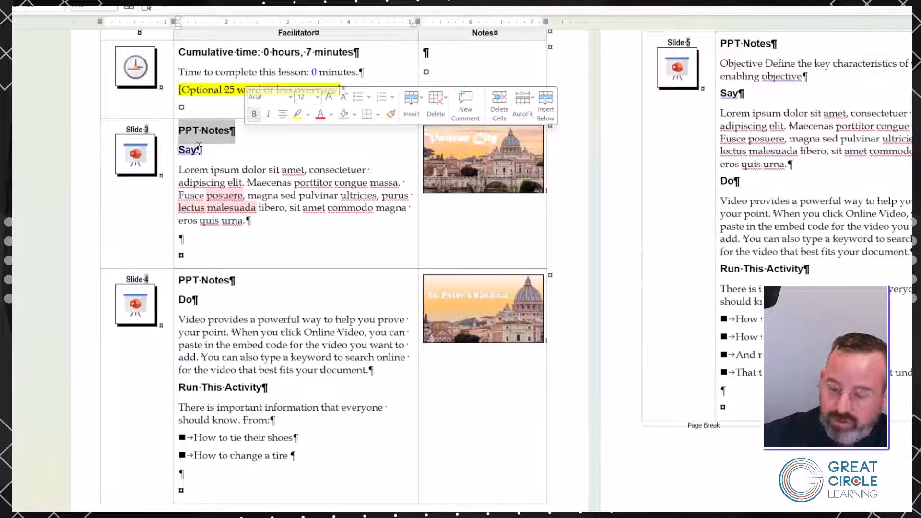
pyautogui.press('Delete')
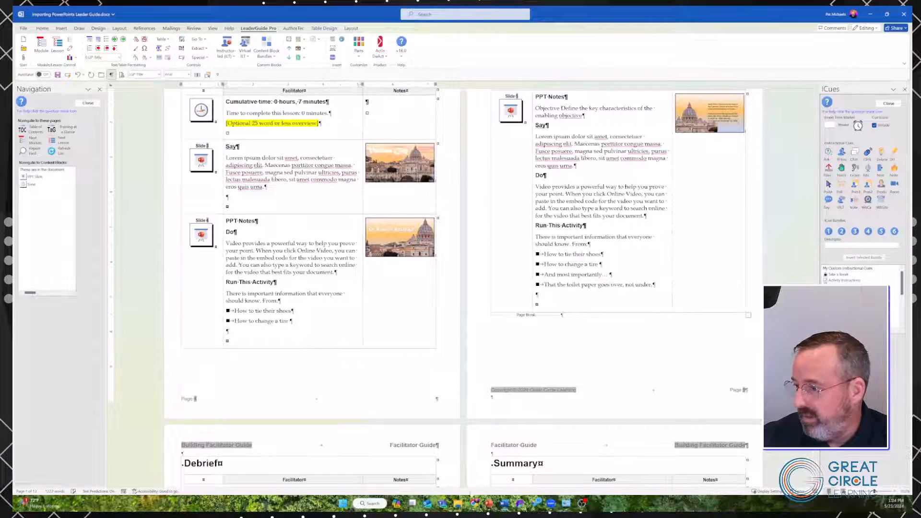
# Switch to Morph Transition 2.pptx in PowerPoint and view the St. Peter's Basilica slide with its speaker notes
pyautogui.moveTo(488, 504)
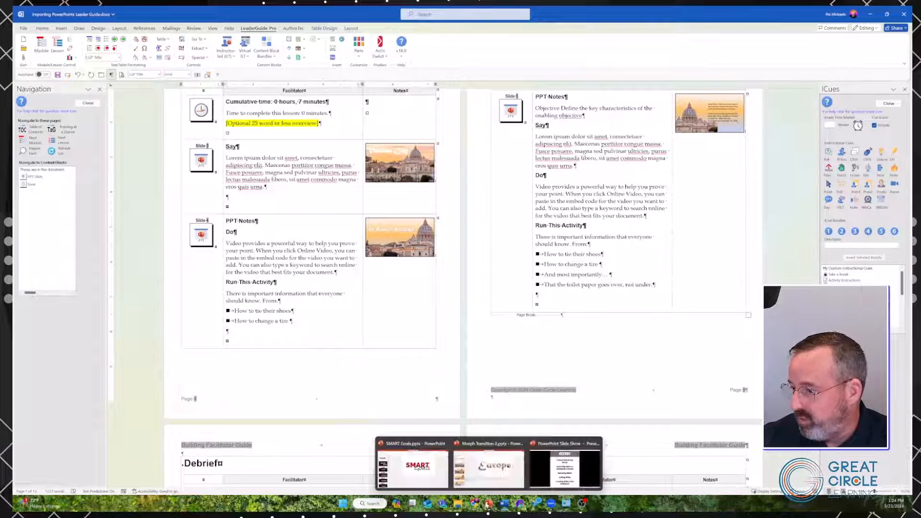
pyautogui.click(489, 464)
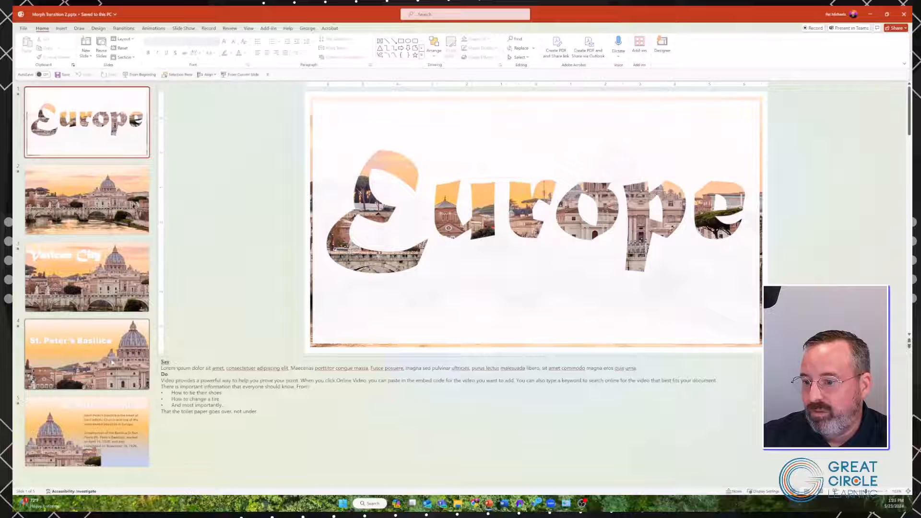
pyautogui.click(45, 354)
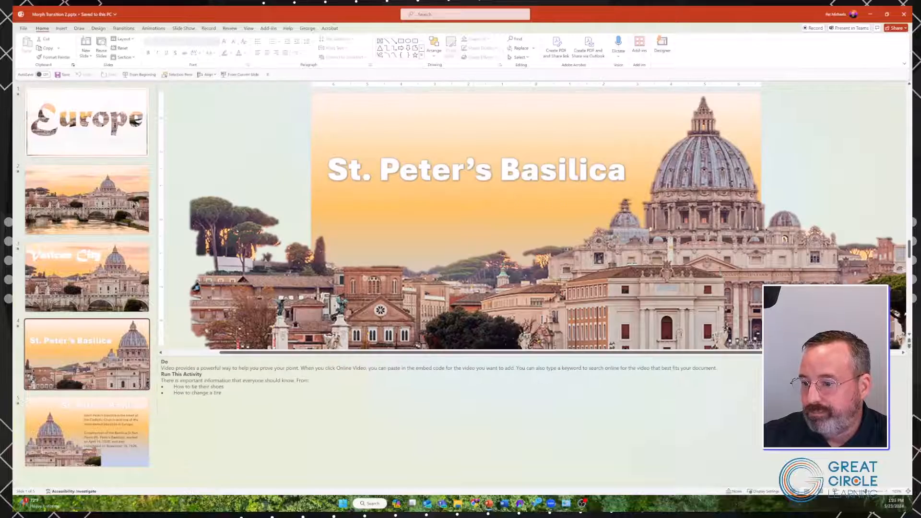
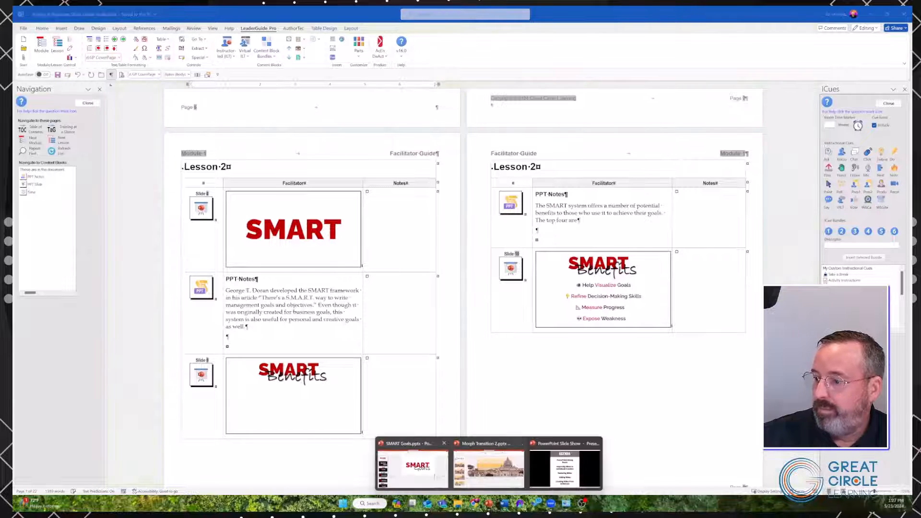
# Switch to SMART Goals.pptx in PowerPoint and open the recent presentation Replace Sample.pptx from there
pyautogui.click(433, 475)
pyautogui.click(23, 29)
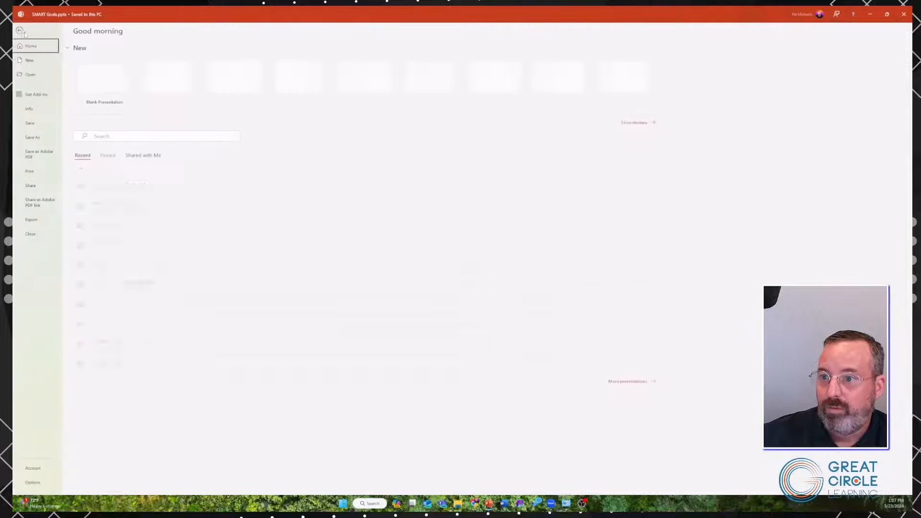
pyautogui.click(109, 210)
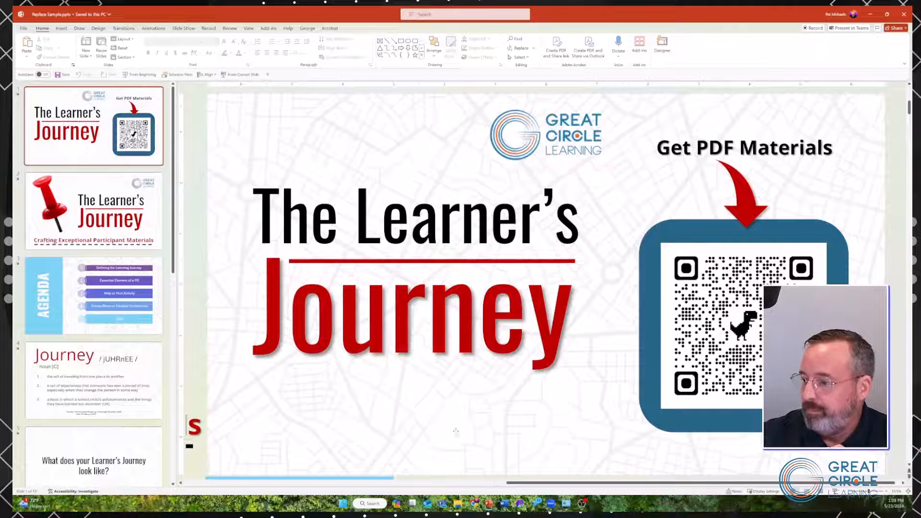
# In the Adding & Replacing Slides leader guide in Word, start replacing the PowerPoint slide images, using Replace Sample.pptx as the source
pyautogui.moveTo(504, 503)
pyautogui.moveTo(618, 468)
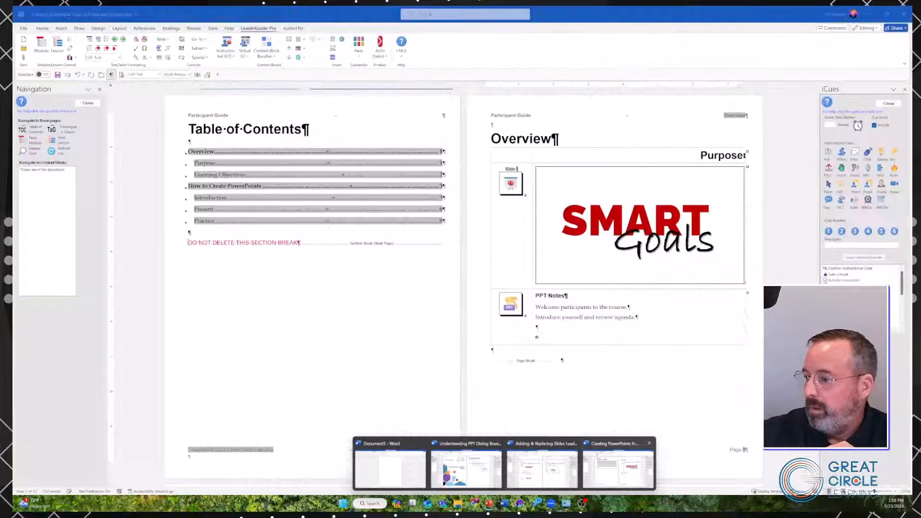
pyautogui.click(542, 467)
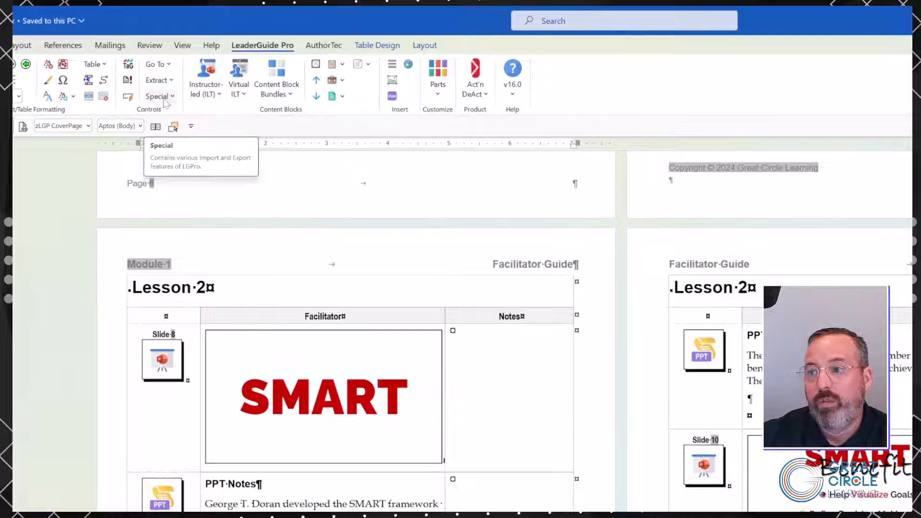
pyautogui.click(160, 96)
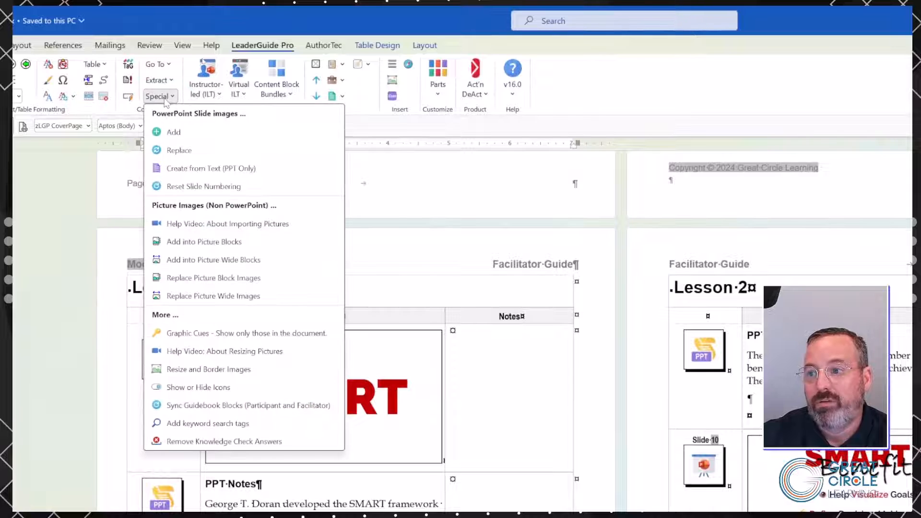
pyautogui.click(173, 154)
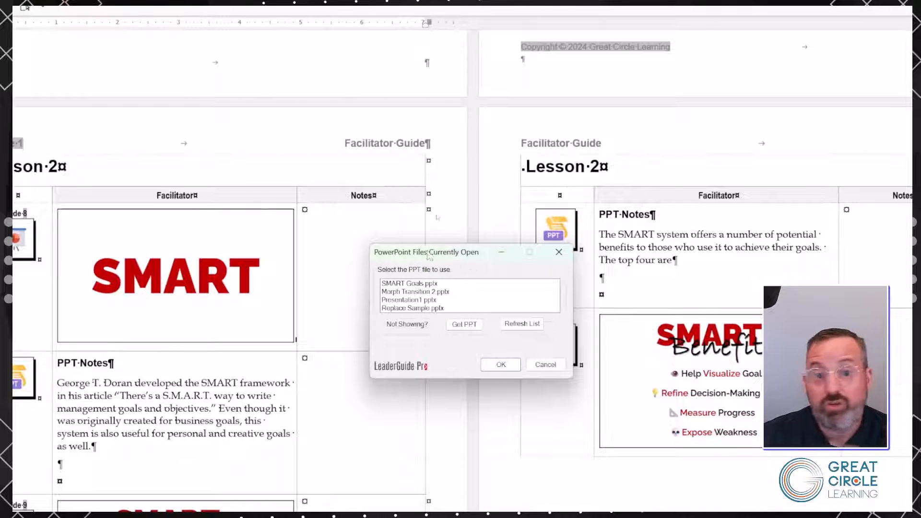
pyautogui.click(407, 309)
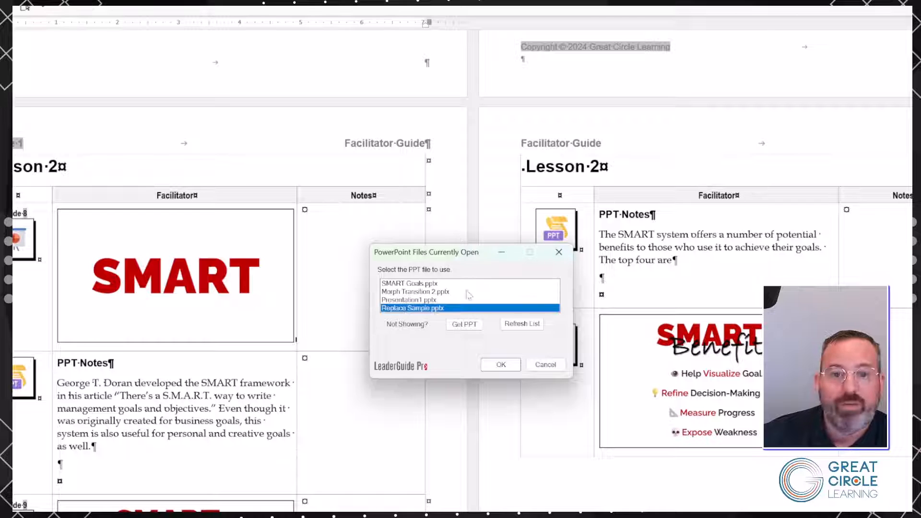
pyautogui.click(499, 366)
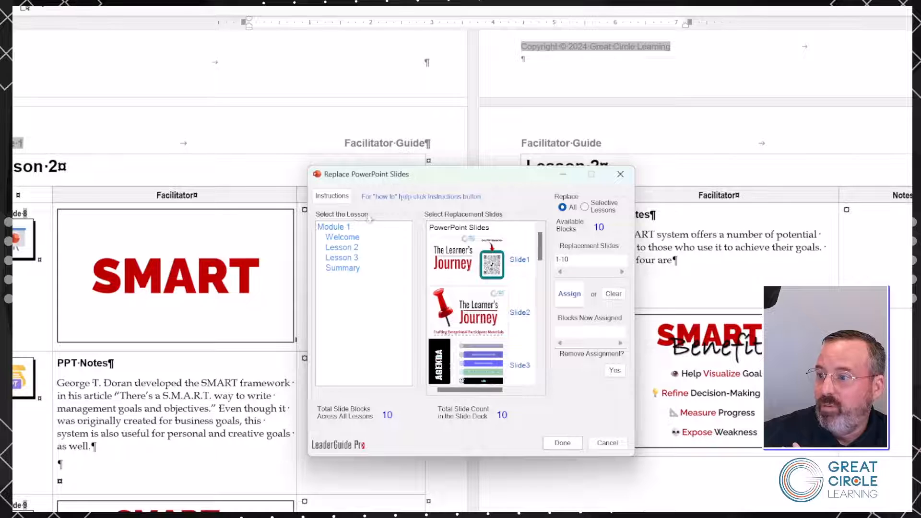
# Check the number of available slide blocks for Module 1 and its Welcome, Lesson 2, Lesson 3 and Summary lessons
pyautogui.click(344, 227)
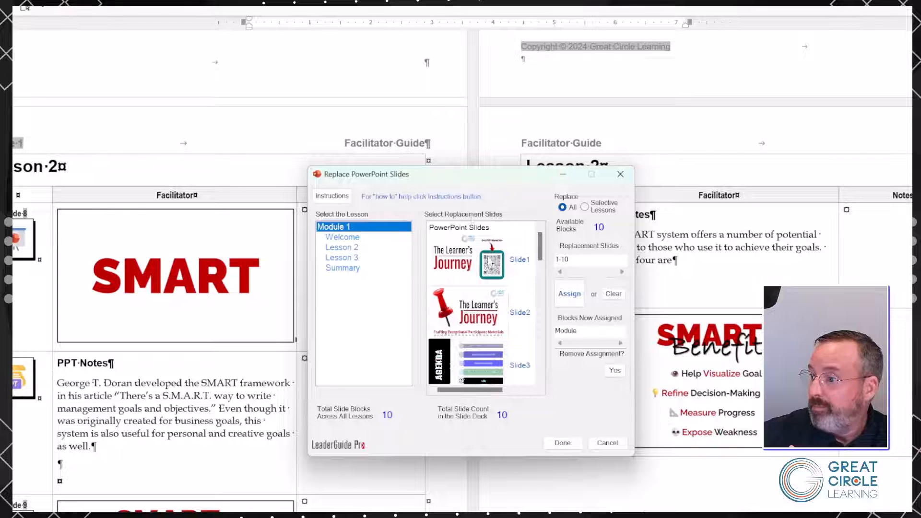
pyautogui.click(344, 238)
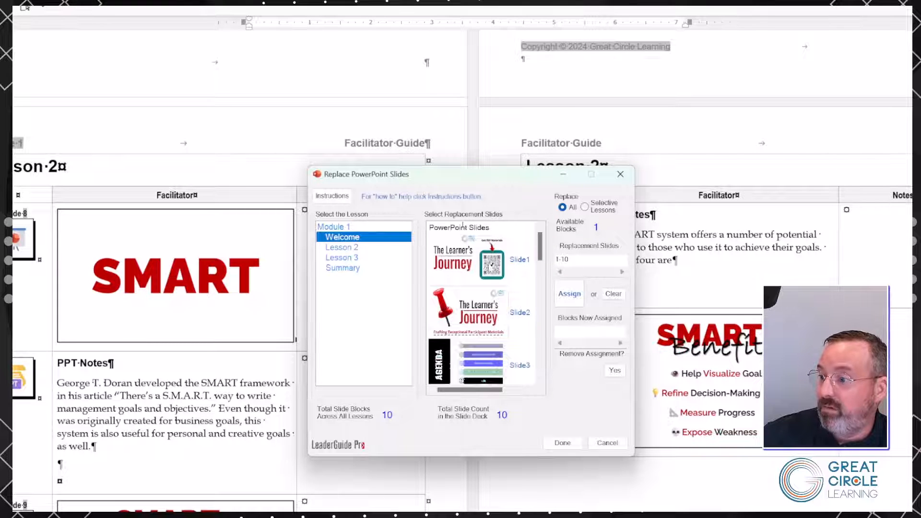
pyautogui.click(338, 249)
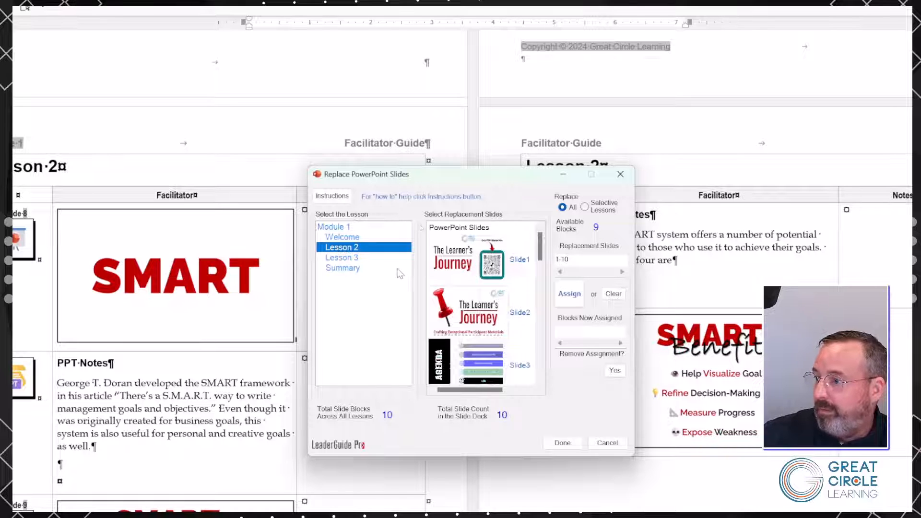
pyautogui.click(340, 259)
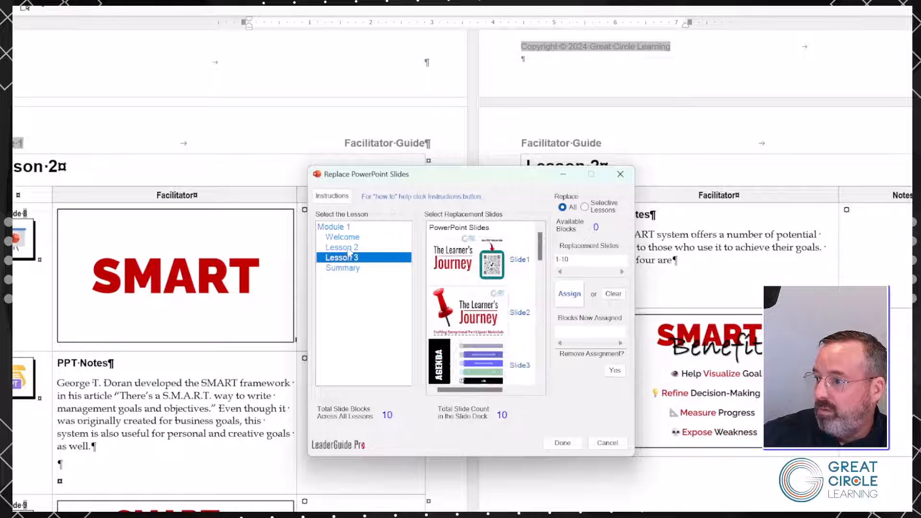
pyautogui.click(343, 238)
pyautogui.click(345, 248)
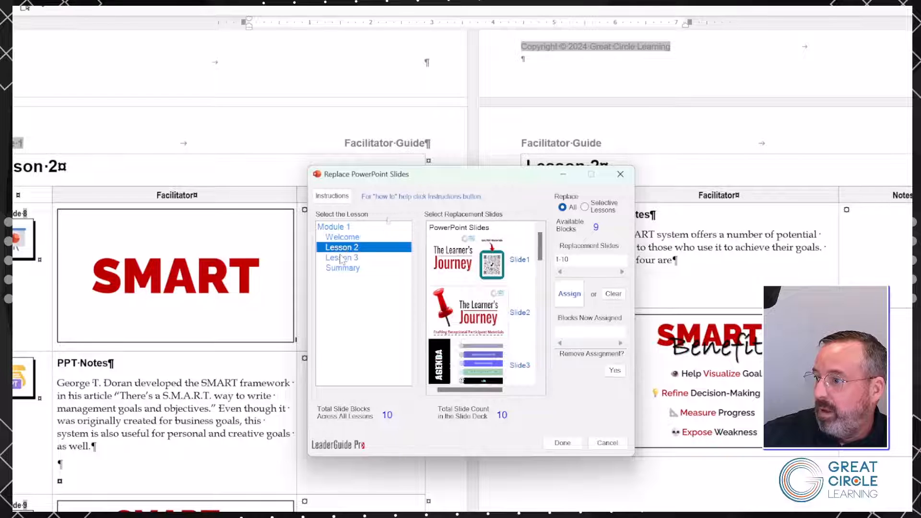
pyautogui.click(341, 259)
pyautogui.click(341, 271)
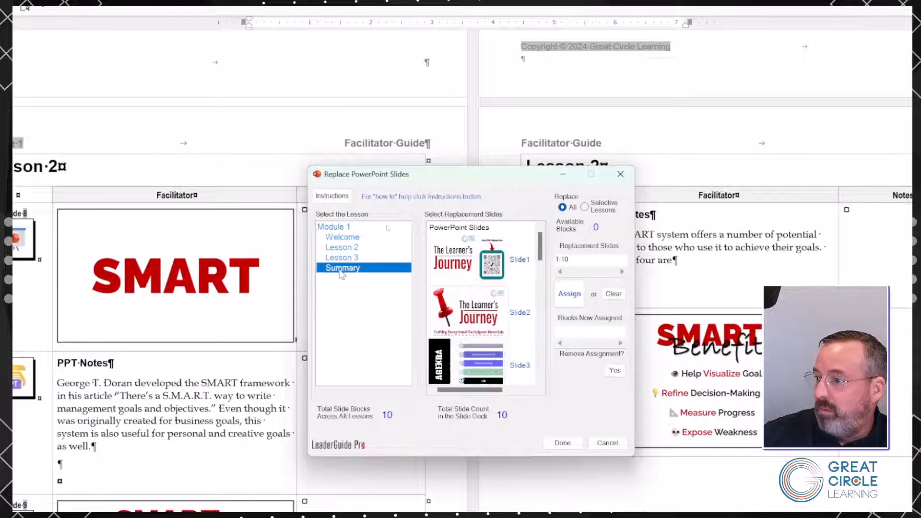
# Go through Welcome, Lesson 2, Lesson 3 and Summary again, pointing out the available block count of each lesson
pyautogui.click(343, 237)
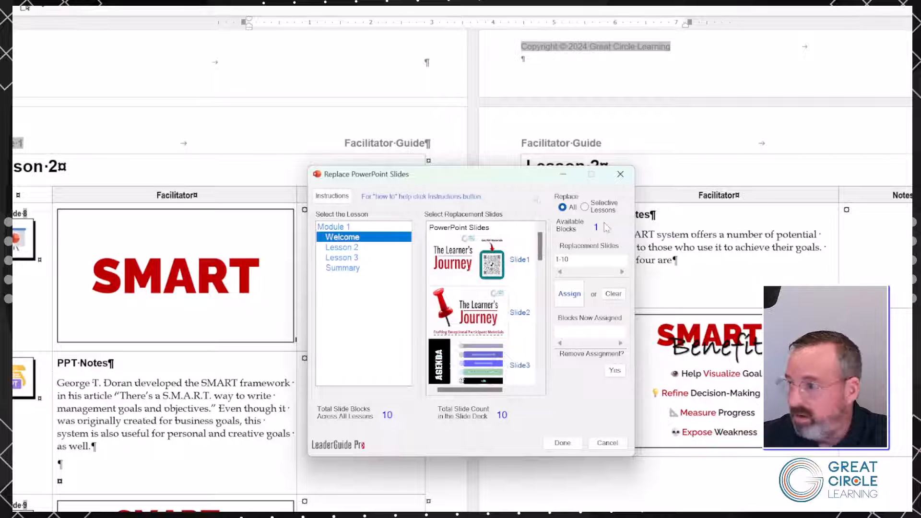
pyautogui.moveTo(511, 183)
pyautogui.mouseDown()
pyautogui.moveTo(518, 191)
pyautogui.moveTo(506, 178)
pyautogui.moveTo(542, 209)
pyautogui.moveTo(591, 225)
pyautogui.mouseUp()
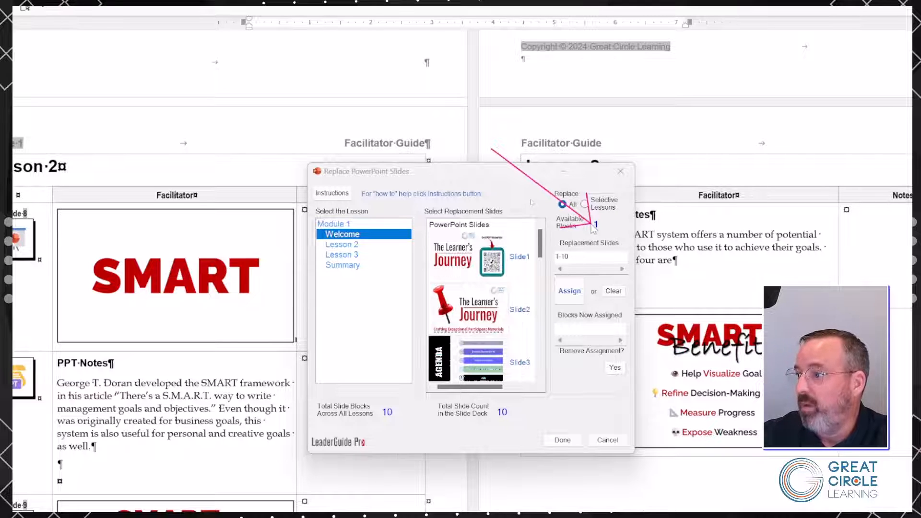
pyautogui.press('Escape')
pyautogui.click(364, 246)
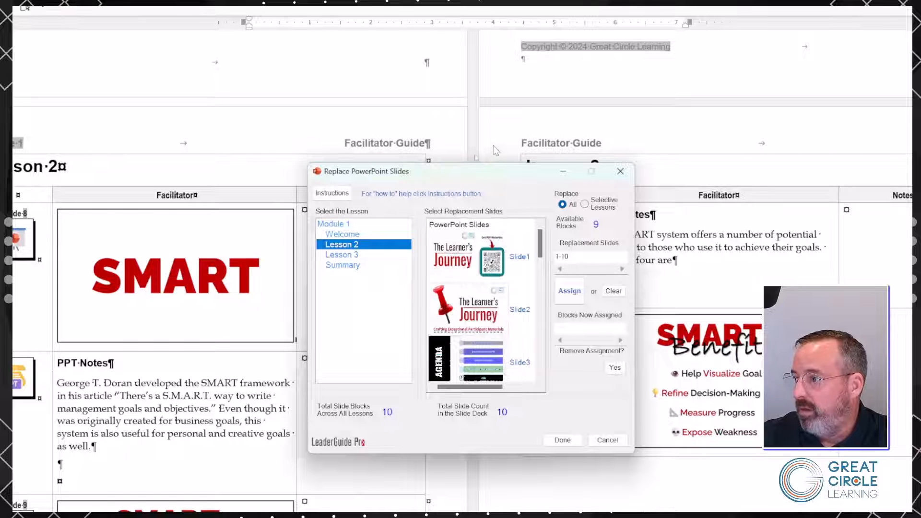
pyautogui.moveTo(493, 145); pyautogui.dragTo(594, 227)
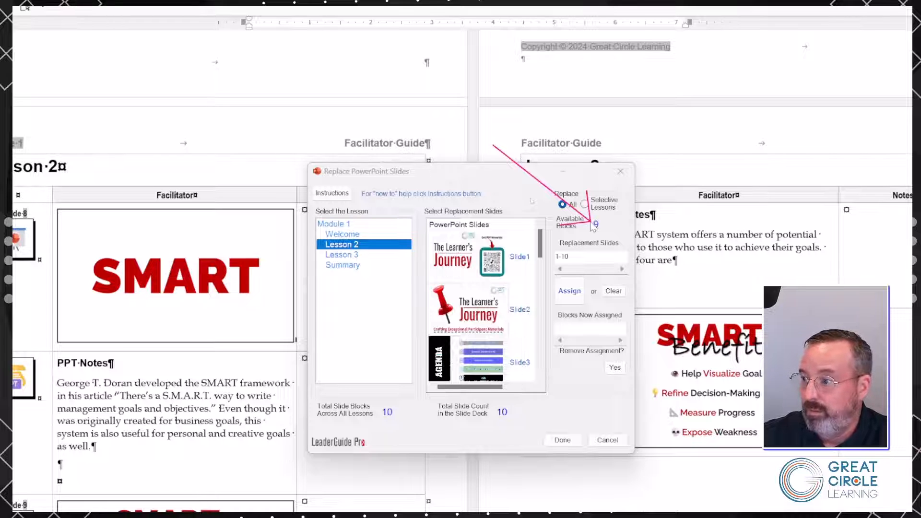
pyautogui.press('Escape')
pyautogui.click(350, 255)
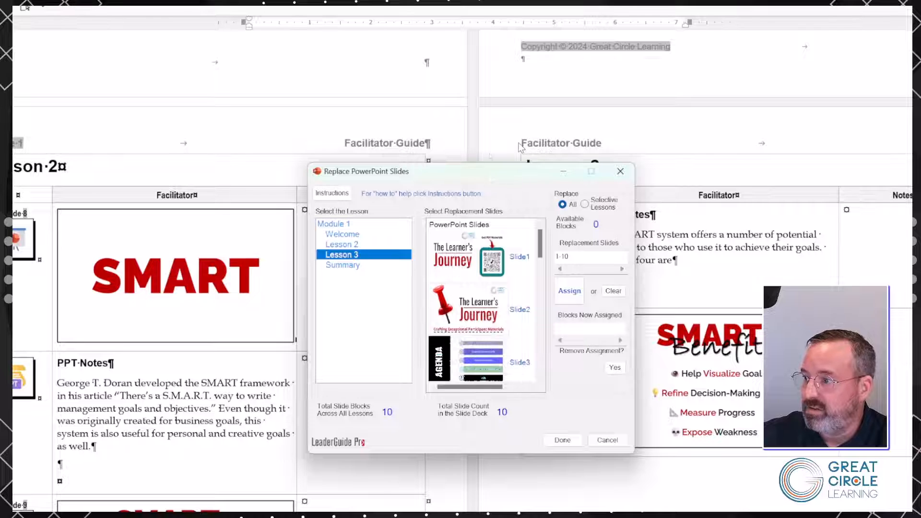
pyautogui.moveTo(519, 143)
pyautogui.mouseDown()
pyautogui.moveTo(594, 232)
pyautogui.moveTo(579, 219)
pyautogui.mouseUp()
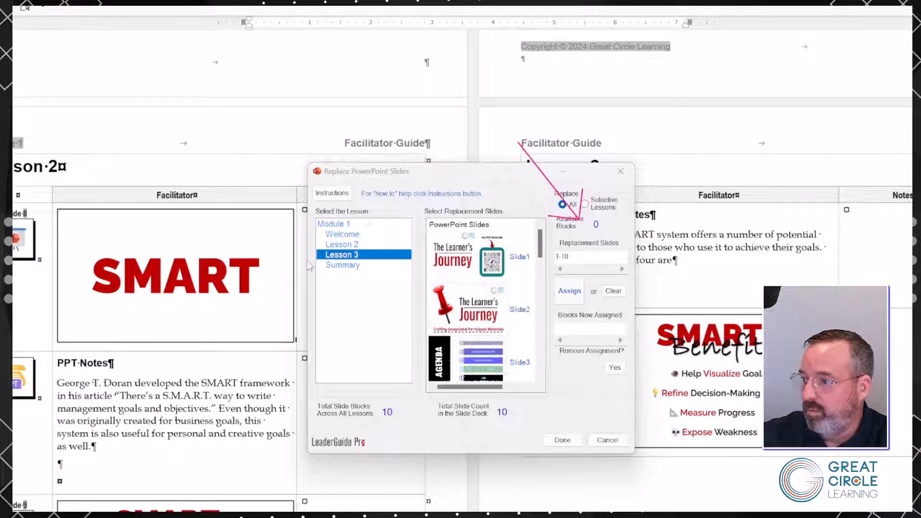
pyautogui.click(349, 265)
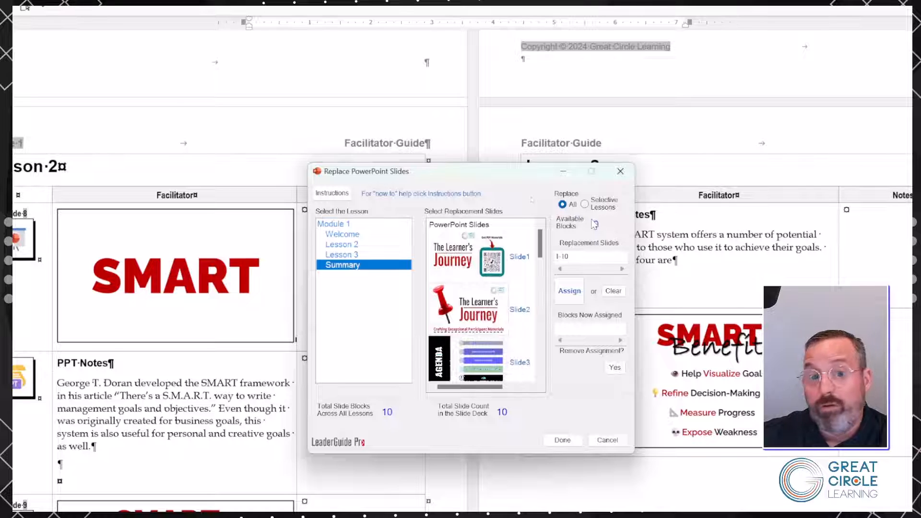
pyautogui.click(506, 141)
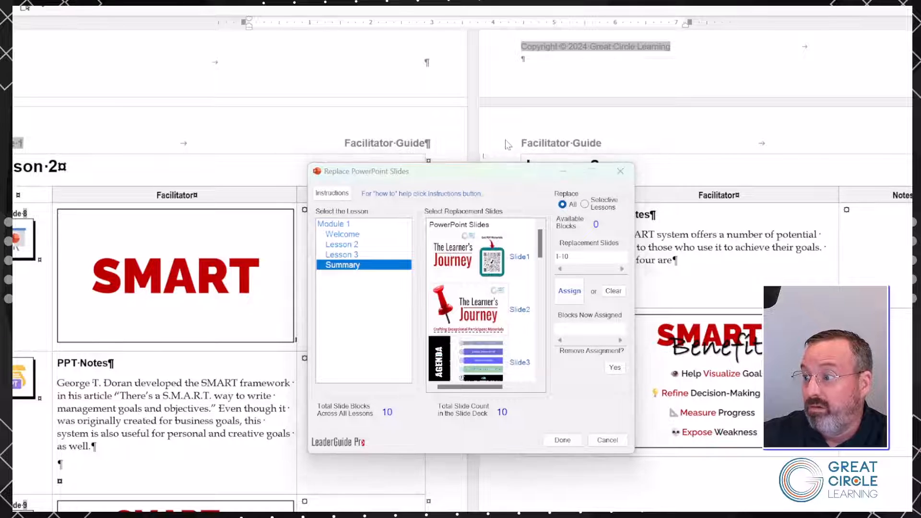
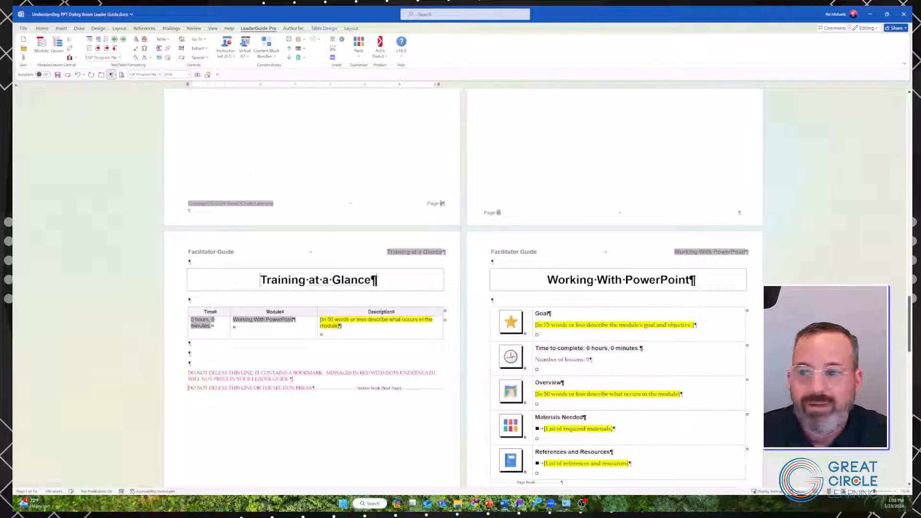
# Show the LeaderGuide Pro navigation pane, go from the table of contents to the Introduction lesson, and look over the guide's empty lessons
pyautogui.scroll(10, 261, 280)
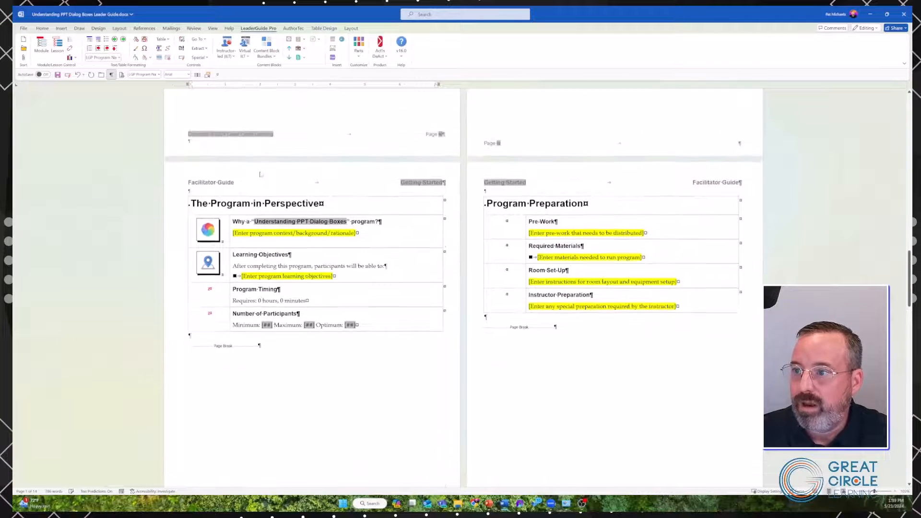
pyautogui.scroll(4, 260, 174)
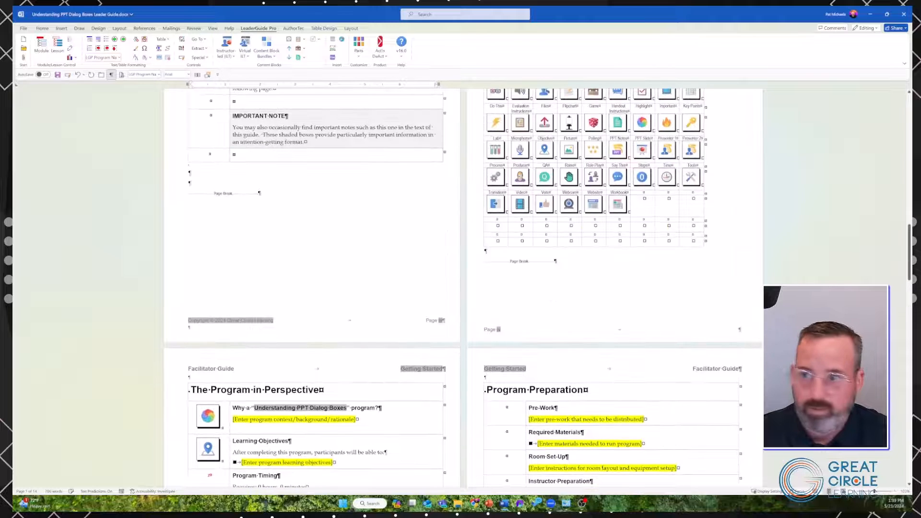
pyautogui.click(342, 41)
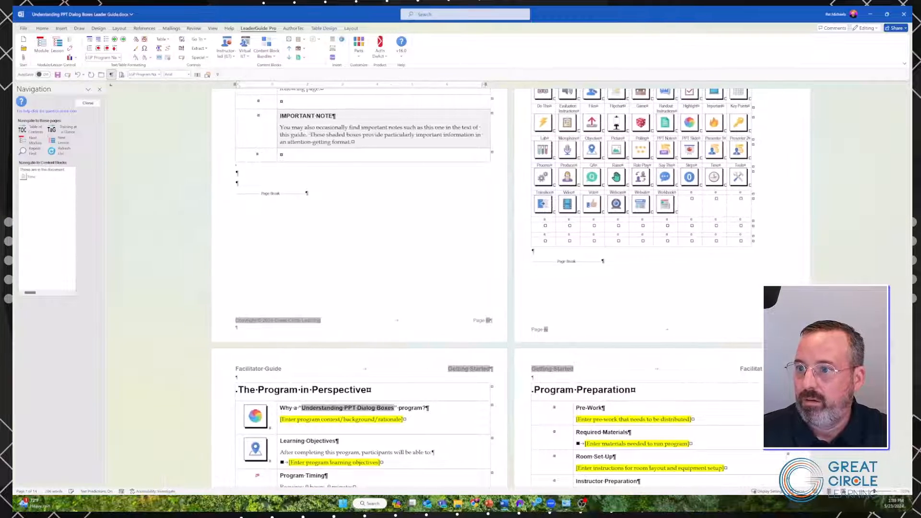
pyautogui.scroll(10, 508, 288)
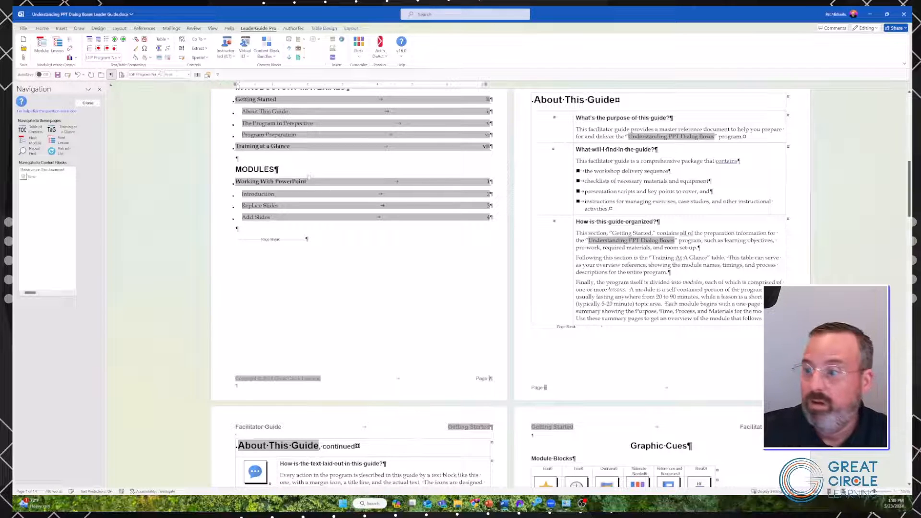
pyautogui.keyDown('ctrl'); pyautogui.click(487, 195); pyautogui.keyUp('ctrl')
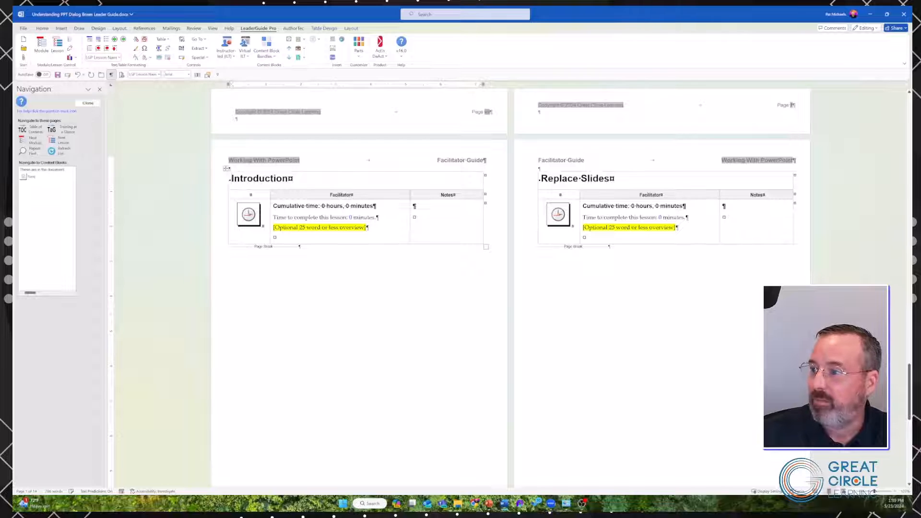
pyautogui.scroll(-8, 511, 288)
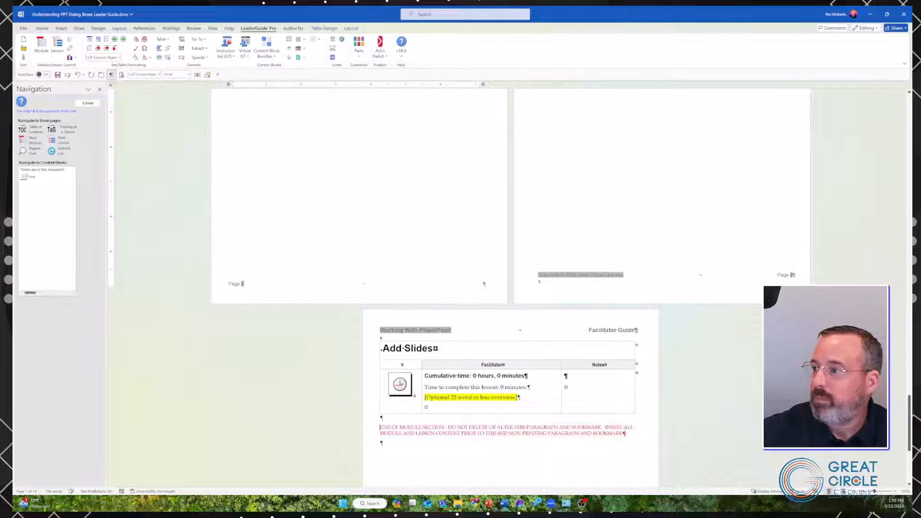
pyautogui.scroll(15, 511, 288)
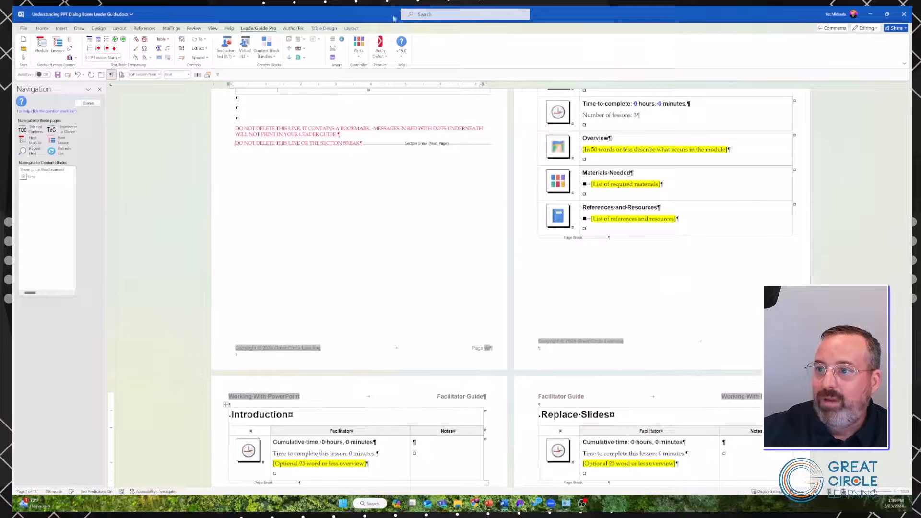
# Start adding PowerPoint slide images from Morph Transition 2.pptx, with the images placed in column two
pyautogui.click(200, 57)
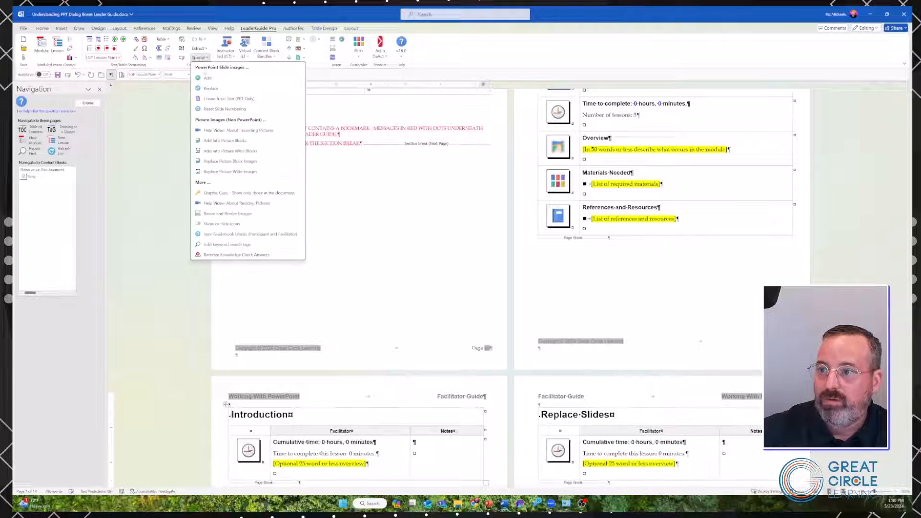
pyautogui.click(207, 78)
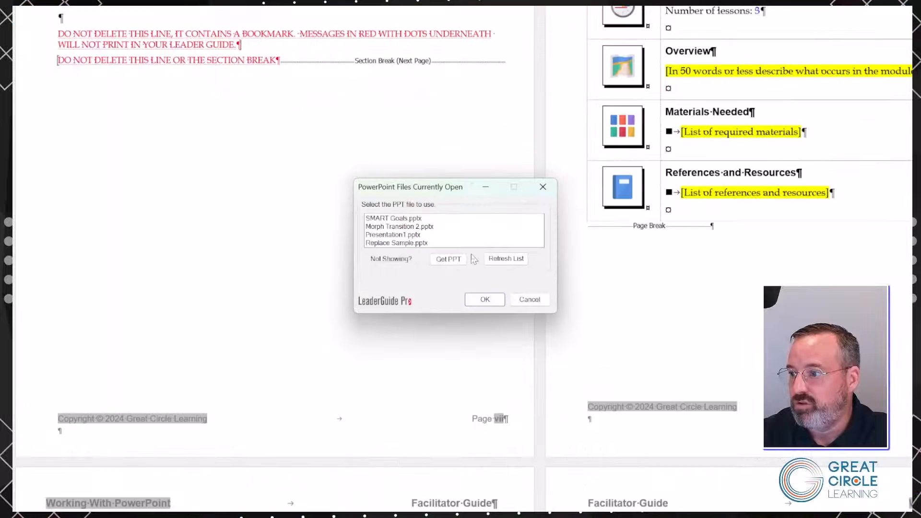
pyautogui.click(419, 237)
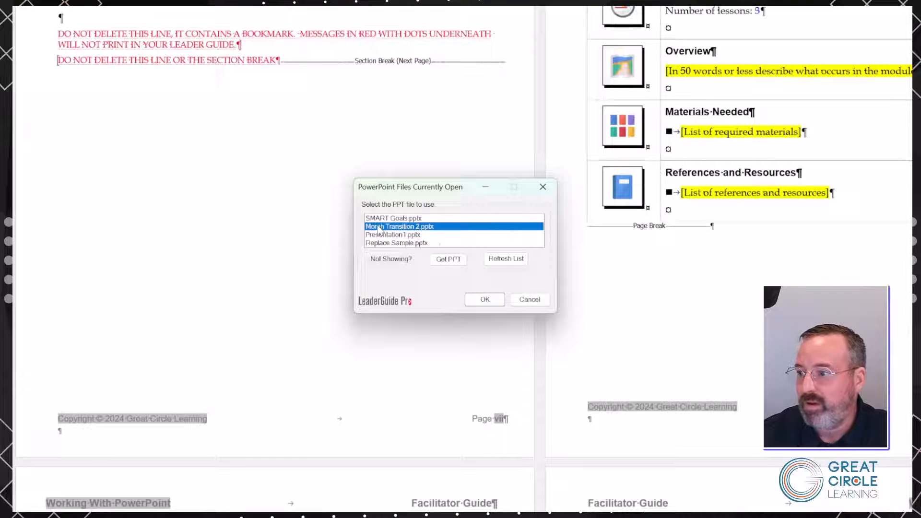
pyautogui.click(478, 304)
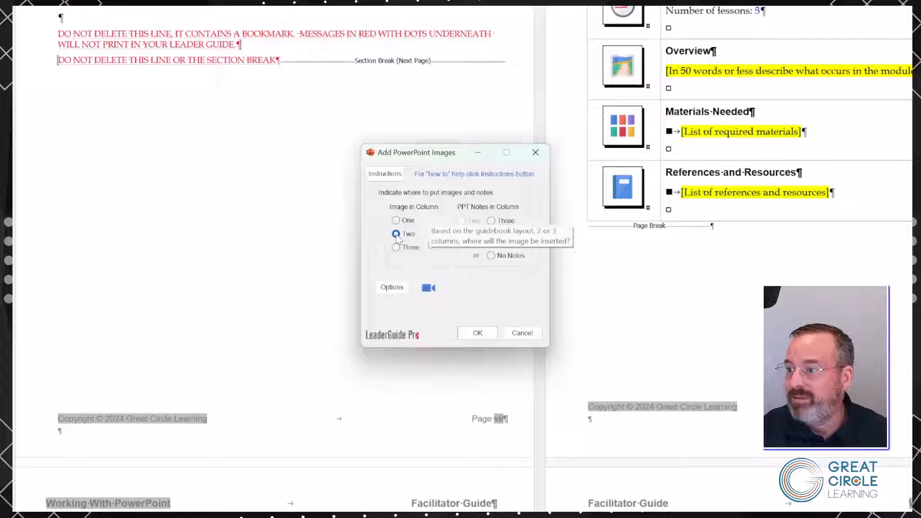
pyautogui.click(468, 335)
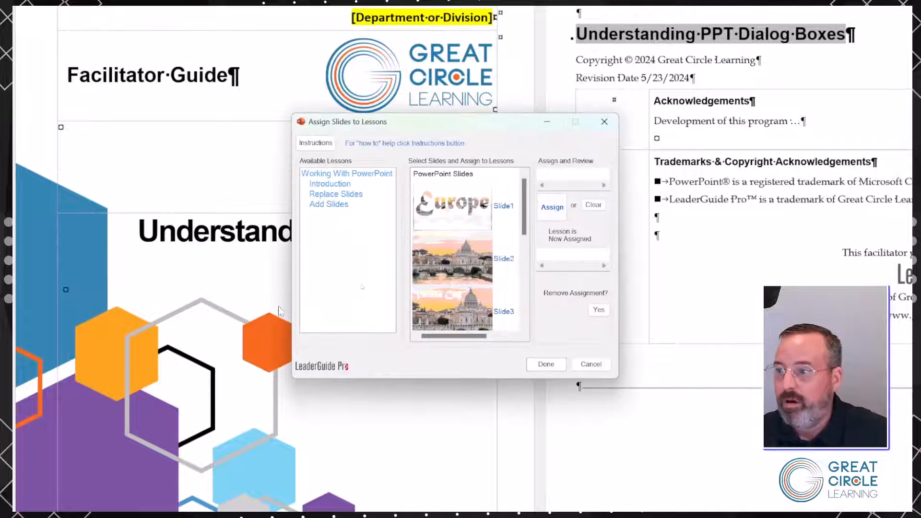
# Assign slides 1-3 to the Introduction lesson, leaving slides 4 and 5 out of the selection
pyautogui.click(342, 184)
pyautogui.click(451, 211)
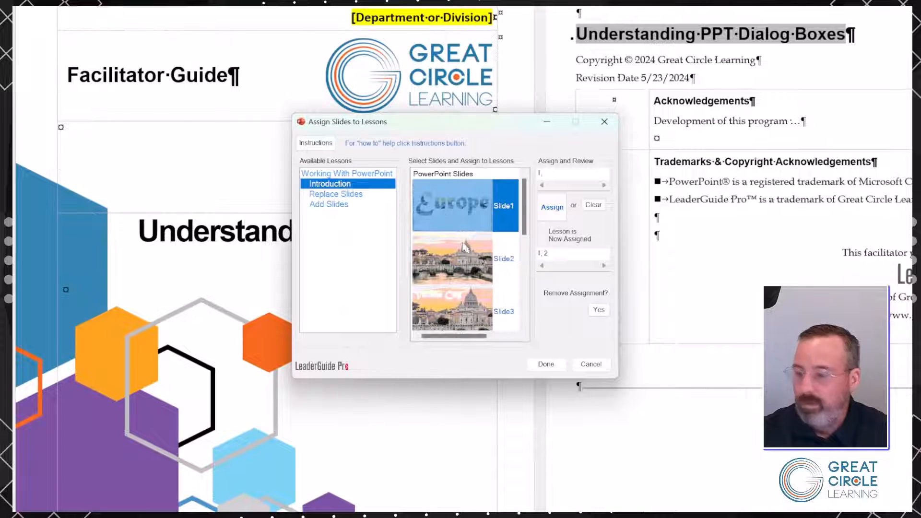
pyautogui.scroll(-3, 462, 247)
pyautogui.keyDown('shift'); pyautogui.click(453, 264); pyautogui.keyUp('shift')
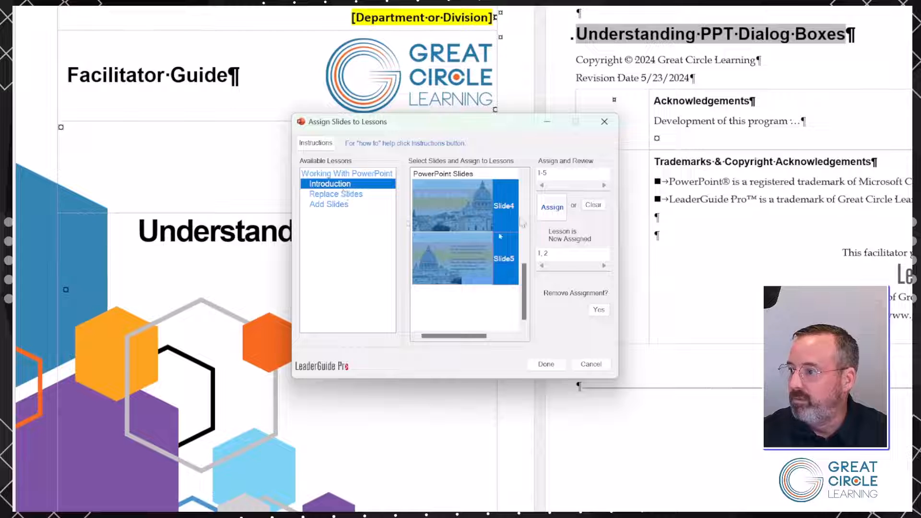
pyautogui.click(453, 218)
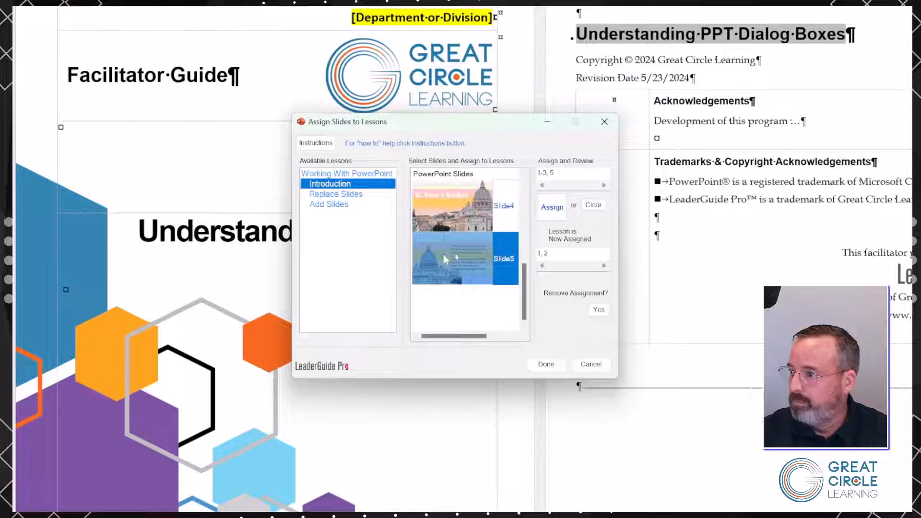
pyautogui.click(447, 259)
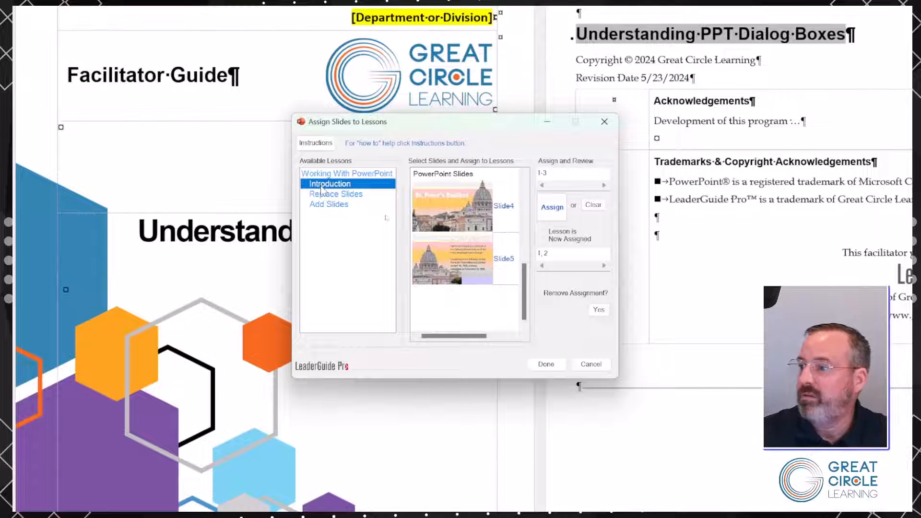
pyautogui.click(552, 208)
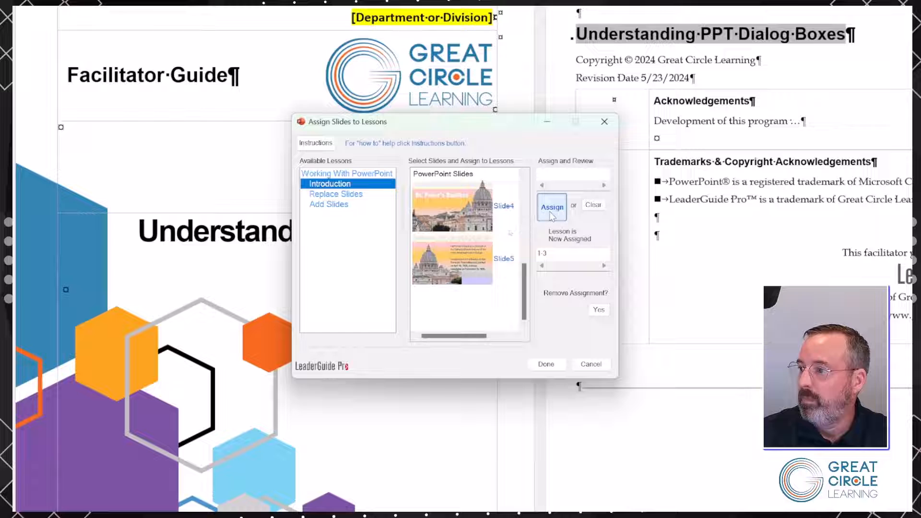
# Assign slides 4 and 5 to the Replace Slides lesson and add all assigned slides to the guide
pyautogui.click(319, 195)
pyautogui.click(446, 222)
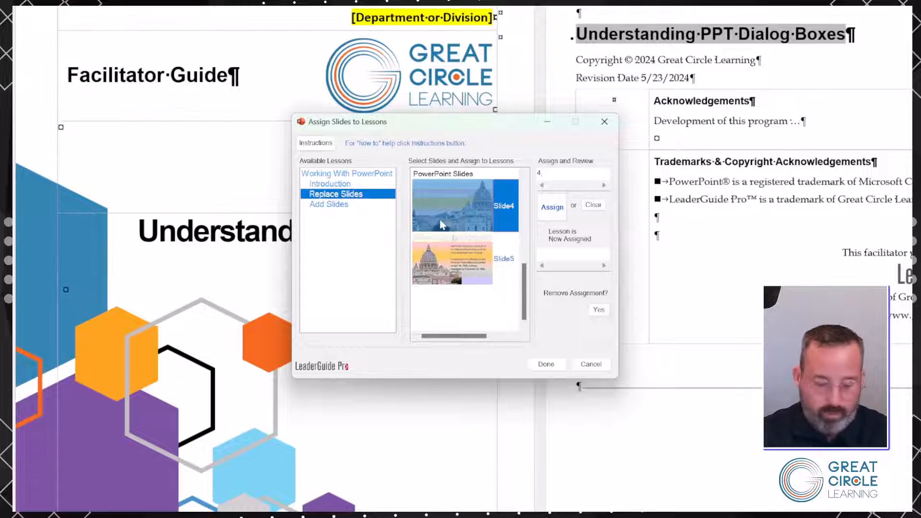
pyautogui.keyDown('ctrl'); pyautogui.click(447, 258); pyautogui.keyUp('ctrl')
pyautogui.click(552, 207)
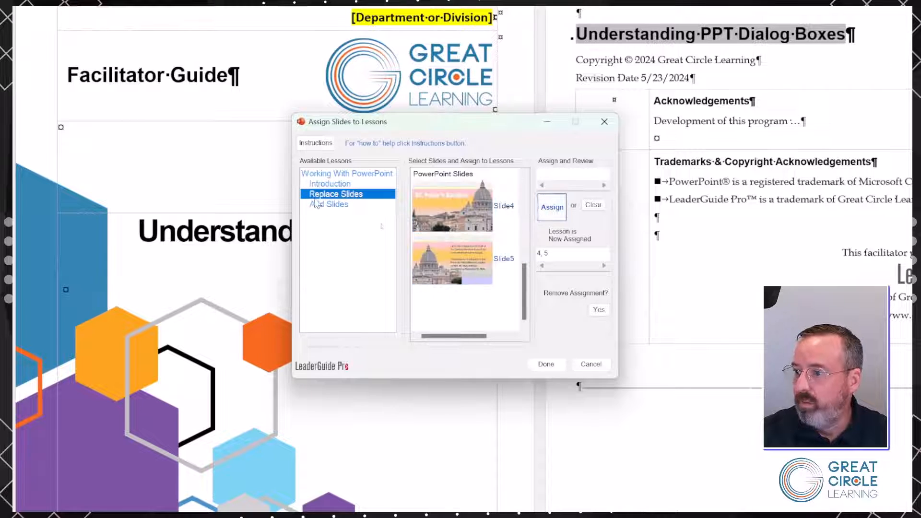
pyautogui.click(545, 365)
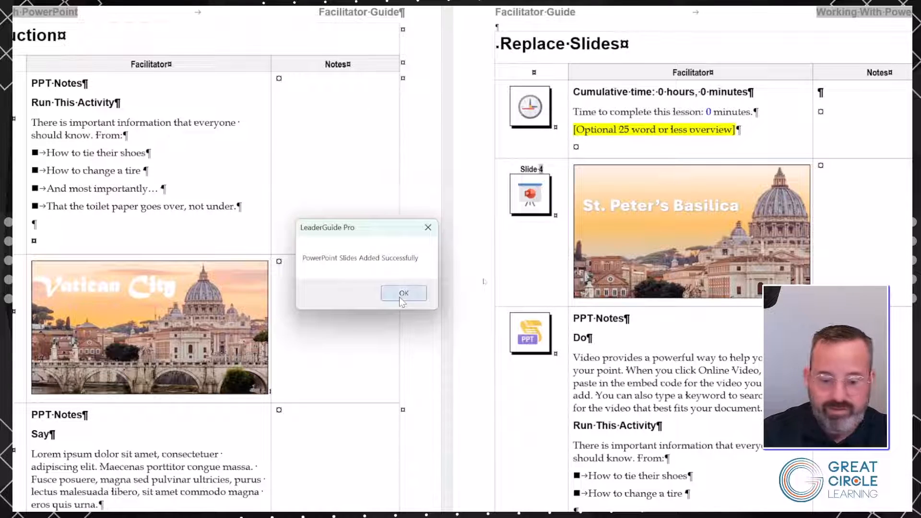
pyautogui.click(402, 298)
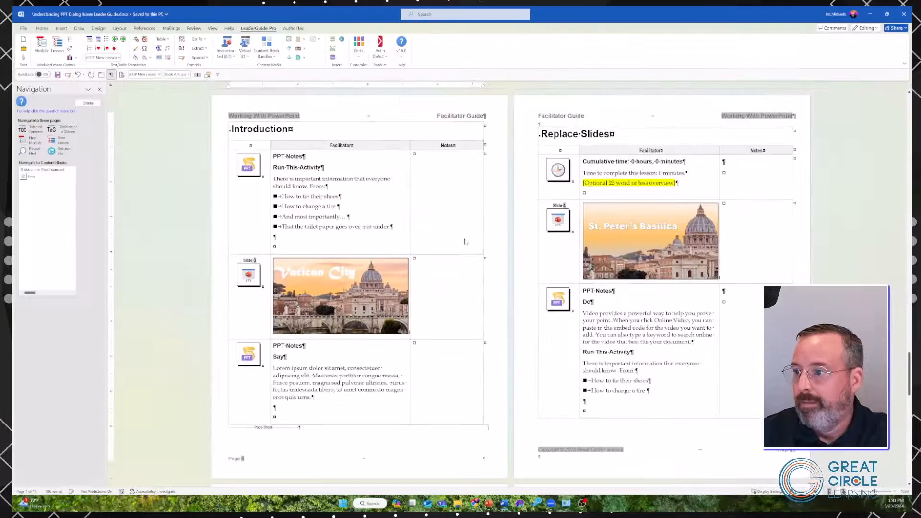
# Review the added slide images and notes in the Introduction and Replace Slides lessons
pyautogui.scroll(5, 437, 229)
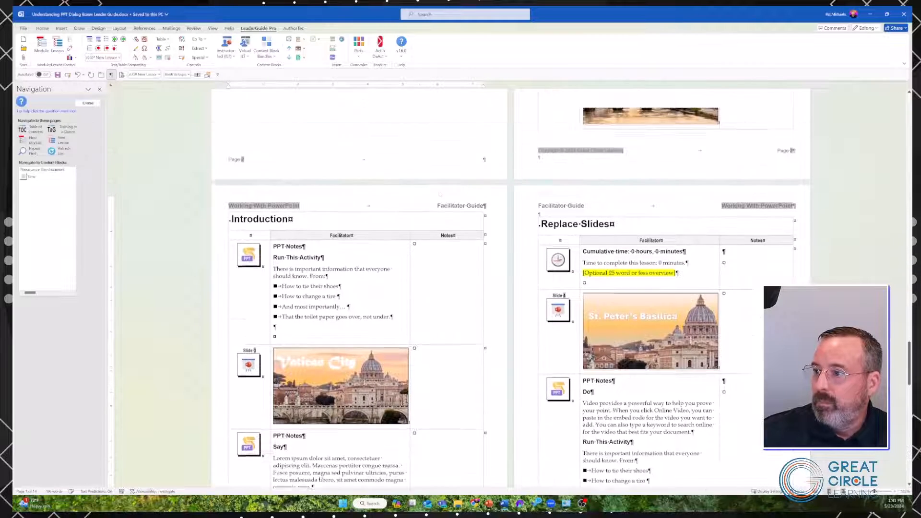
pyautogui.scroll(7, 437, 227)
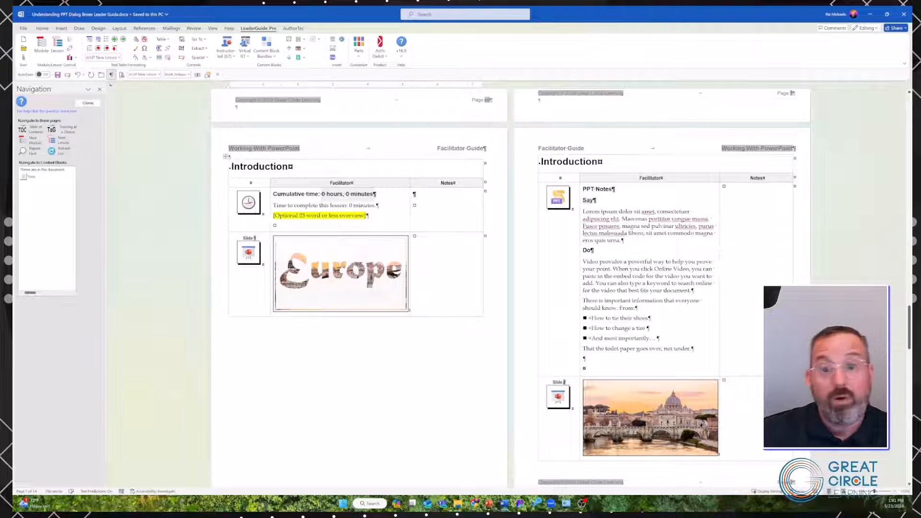
pyautogui.scroll(-8, 511, 287)
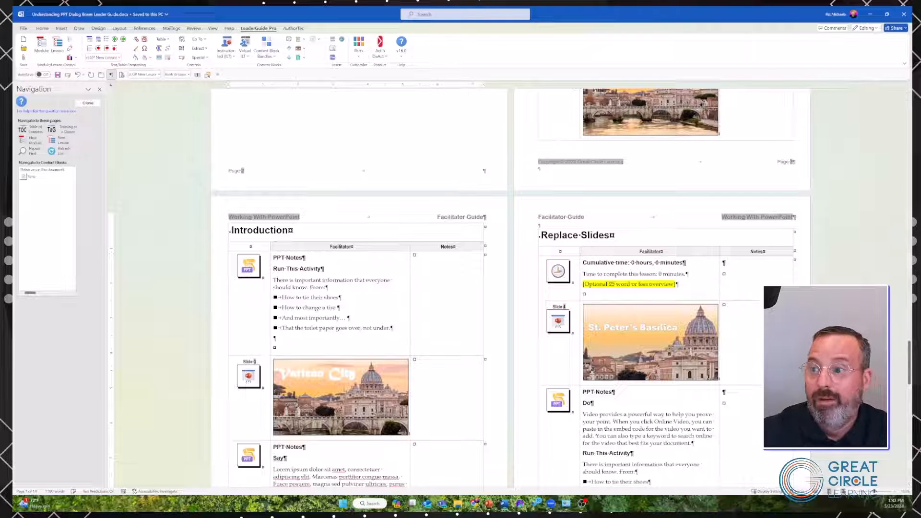
# Start adding slides from SMART Goals.pptx, with images in column two and notes beneath, and select the Introduction lesson for assignment
pyautogui.click(198, 58)
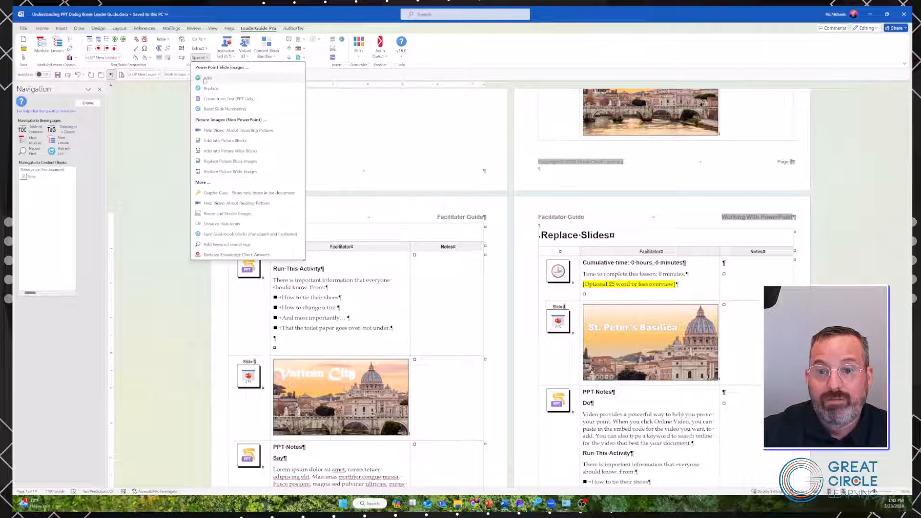
pyautogui.click(204, 79)
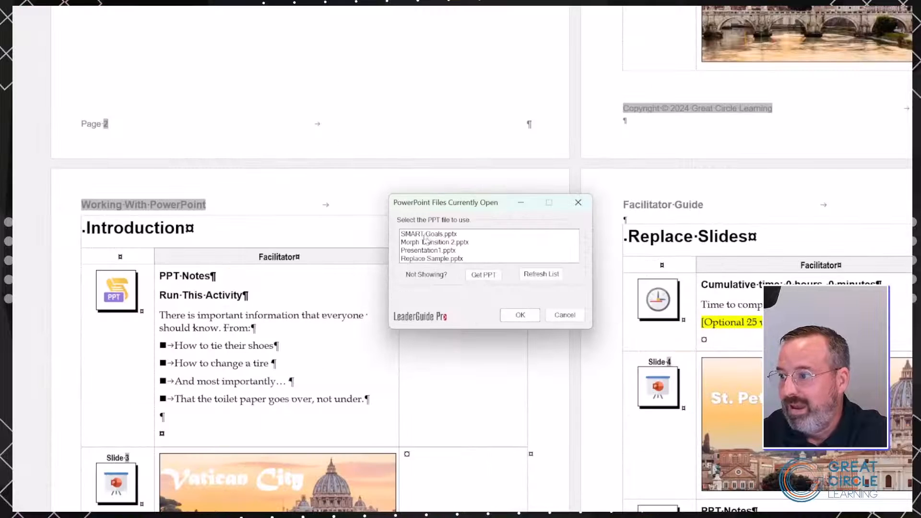
pyautogui.click(424, 235)
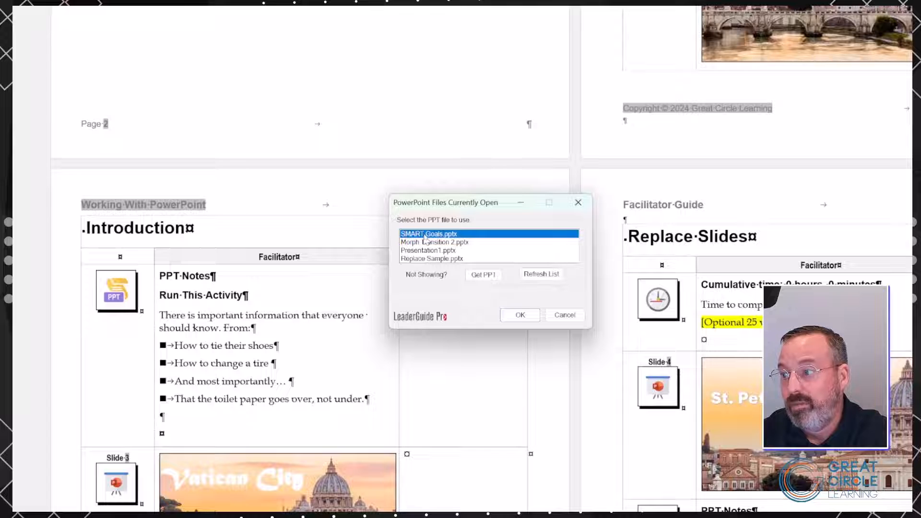
pyautogui.click(478, 281)
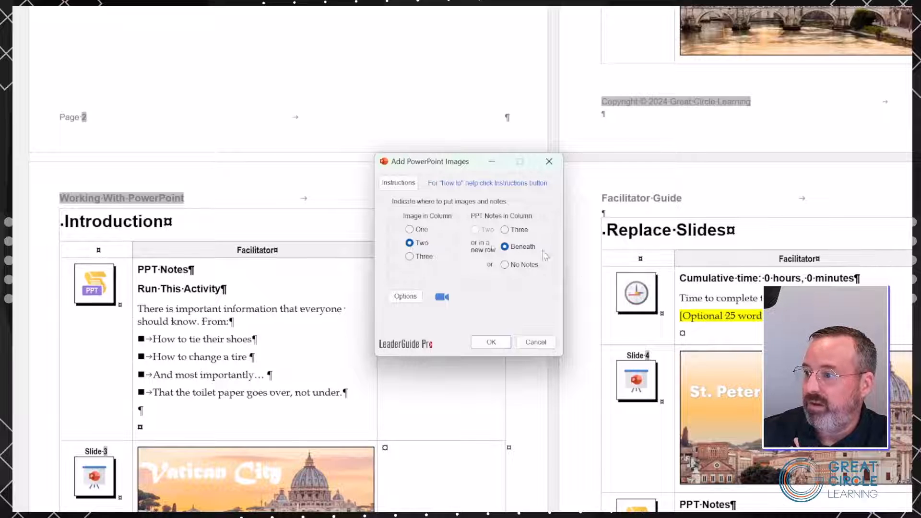
pyautogui.click(475, 342)
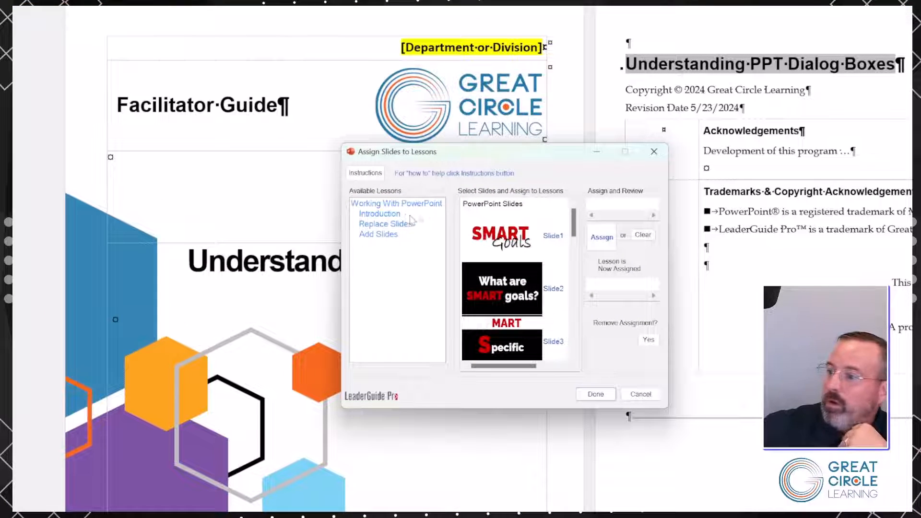
pyautogui.click(377, 214)
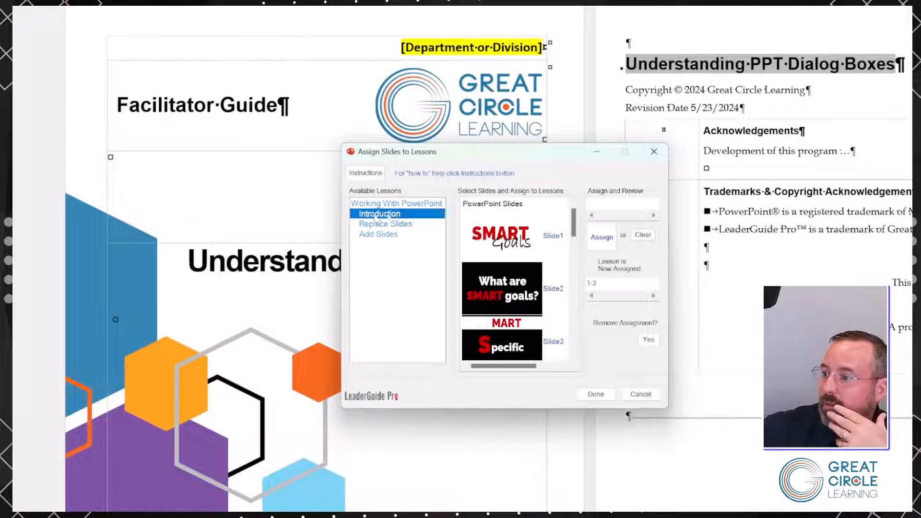
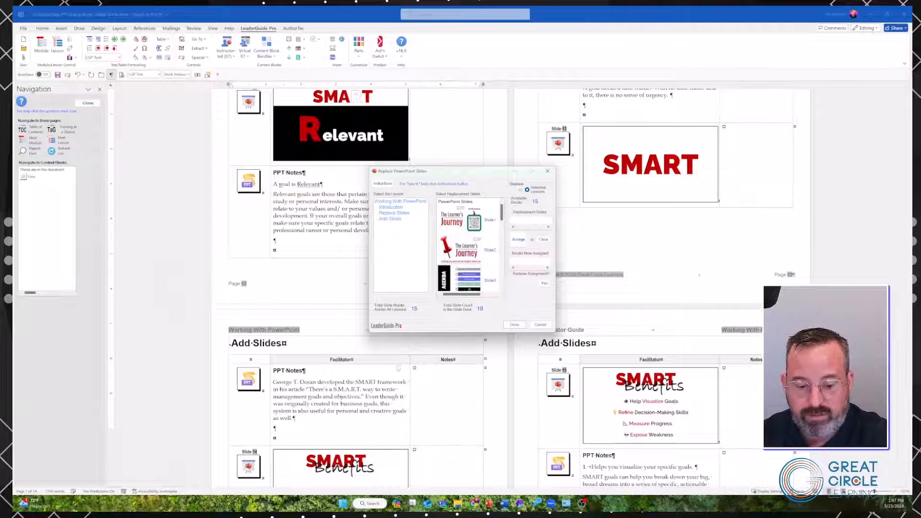
# Mark the total slide blocks across all lessons and the slide deck's total slide count with arrows in the Replace PowerPoint Slides dialog
pyautogui.hotkey('ctrl', 'shift', 'a')
pyautogui.moveTo(354, 346); pyautogui.dragTo(410, 312)
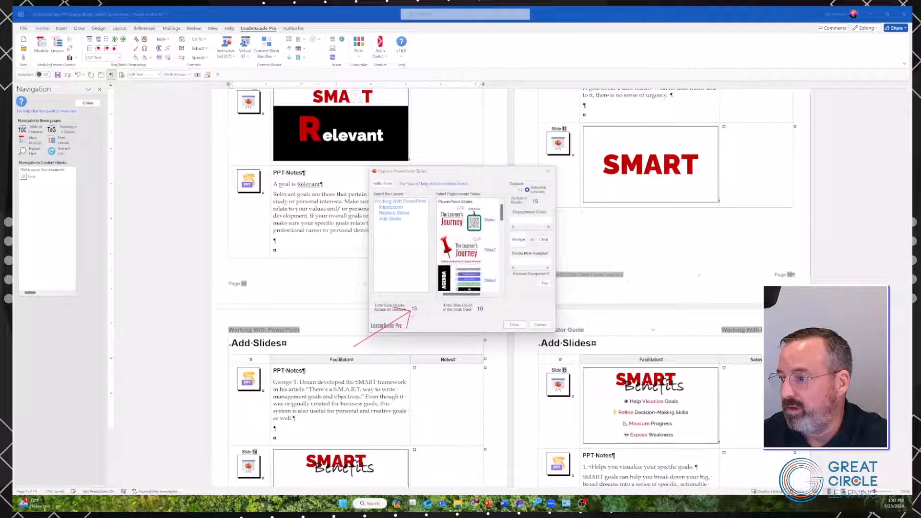
pyautogui.moveTo(490, 344); pyautogui.dragTo(480, 312)
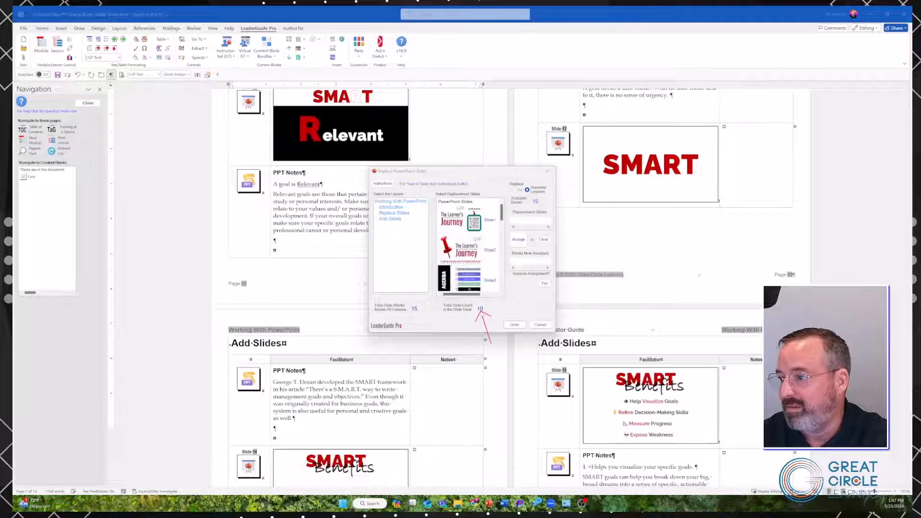
# Check the available slide blocks for the Introduction, Replace Slides and Add Slides lessons, marking each one's assignment area with an arrow
pyautogui.click(395, 208)
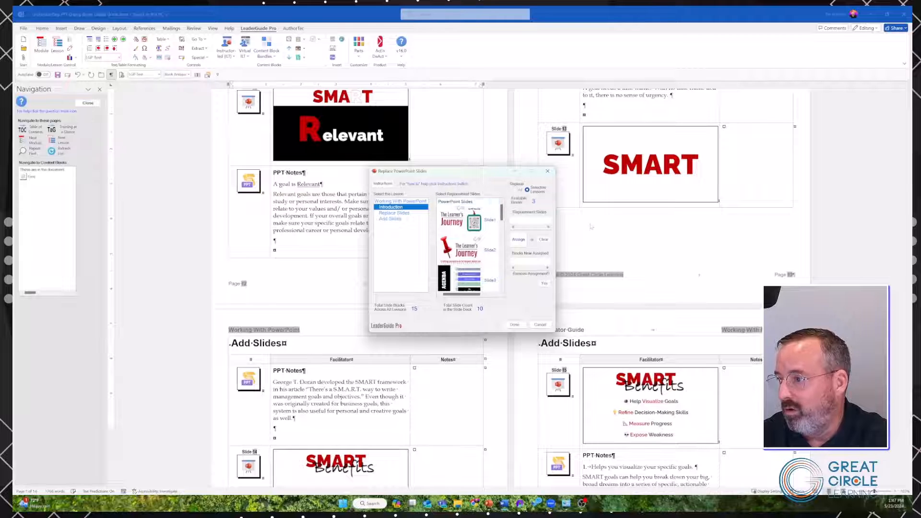
pyautogui.moveTo(580, 207); pyautogui.dragTo(547, 257)
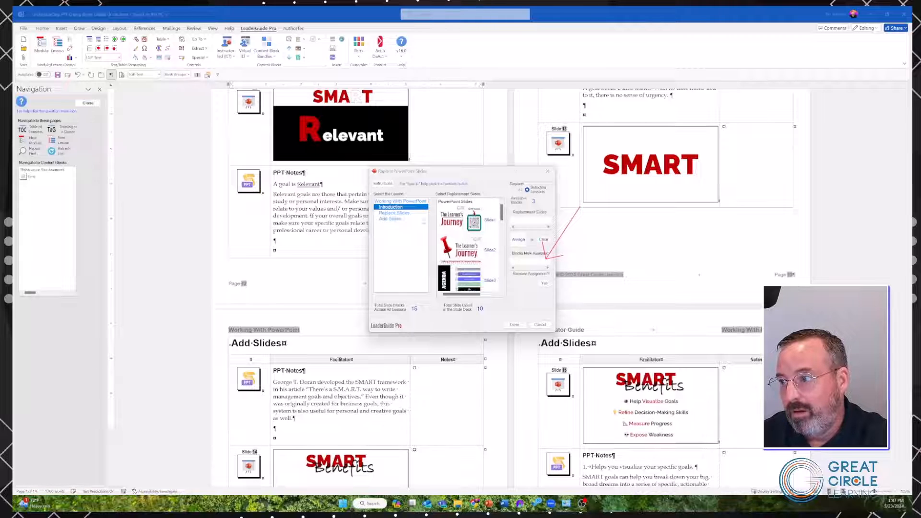
pyautogui.press('Escape')
pyautogui.click(403, 213)
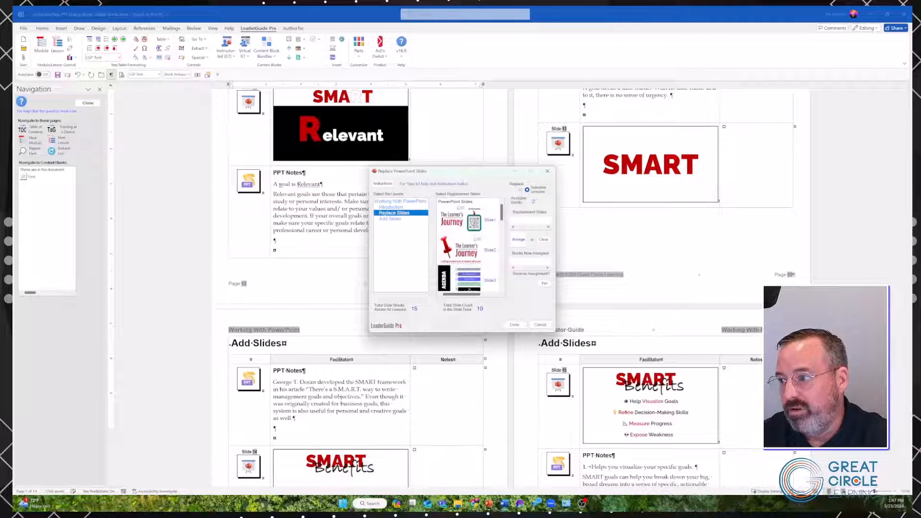
pyautogui.hotkey('ctrl', '2')
pyautogui.moveTo(573, 232); pyautogui.dragTo(541, 261)
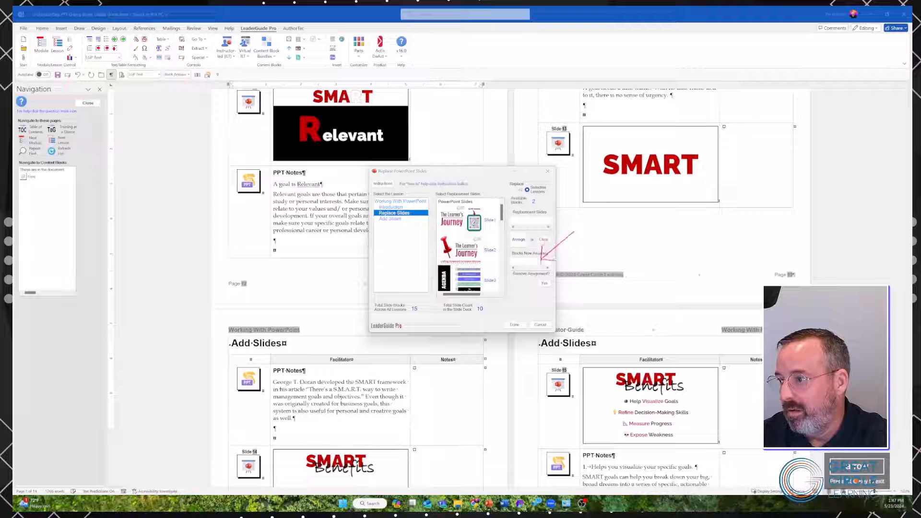
pyautogui.press('Escape')
pyautogui.click(396, 219)
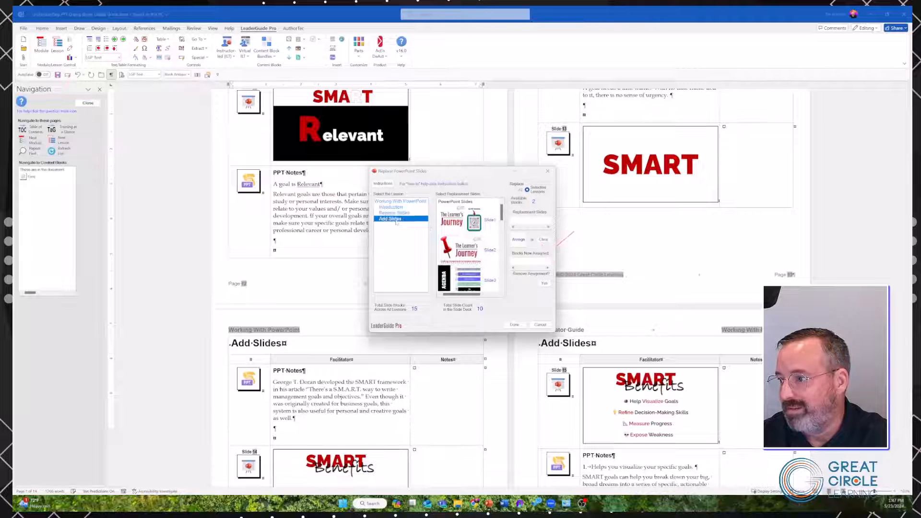
pyautogui.hotkey('ctrl', '2')
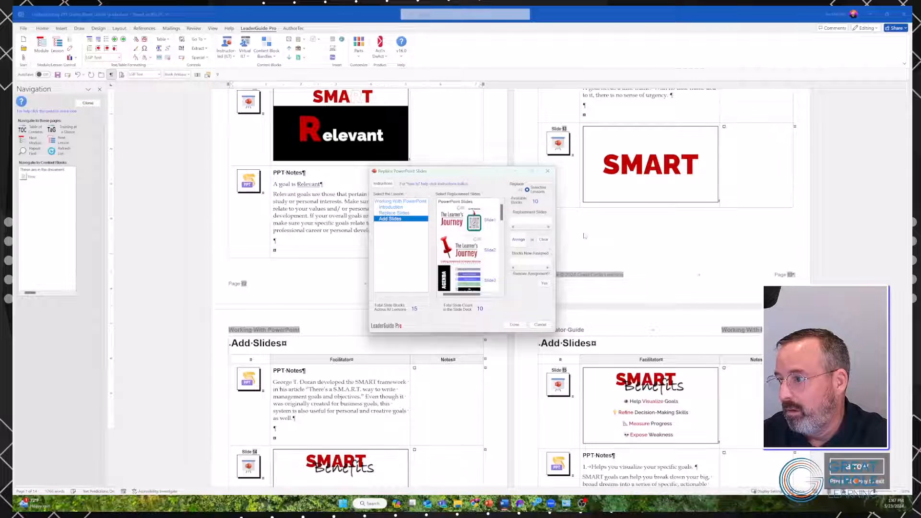
pyautogui.moveTo(577, 239); pyautogui.dragTo(537, 265)
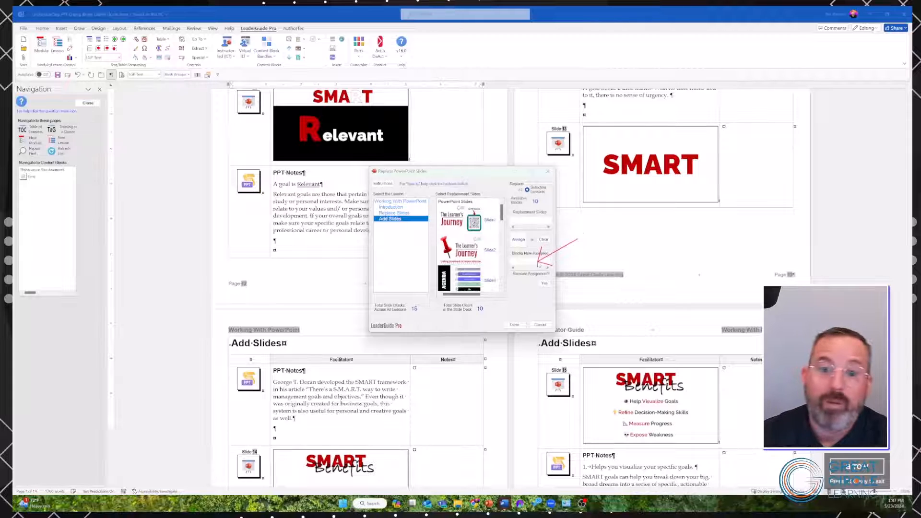
pyautogui.press('Escape')
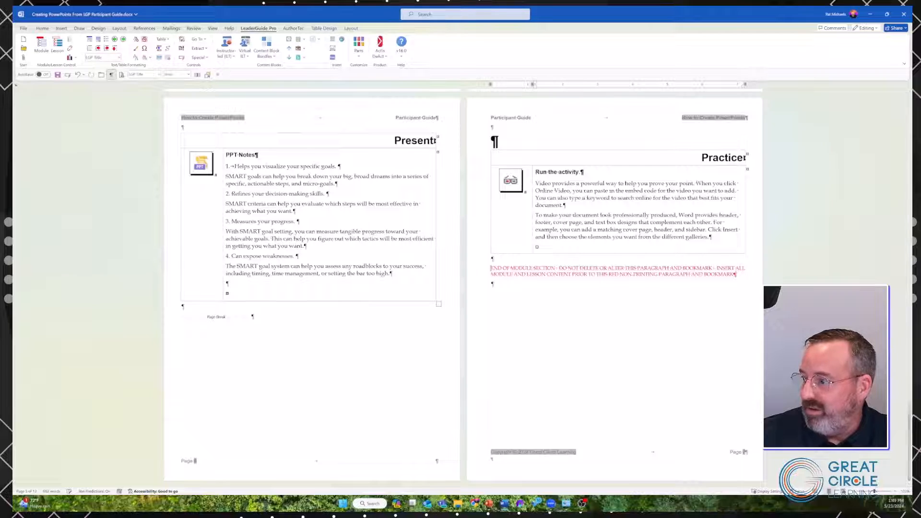
# Enter the text "Type" in the empty PowerPoint slide block of the Overview module's Purpose lesson
pyautogui.moveTo(909, 424); pyautogui.dragTo(884, 127)
pyautogui.scroll(-8, 885, 127)
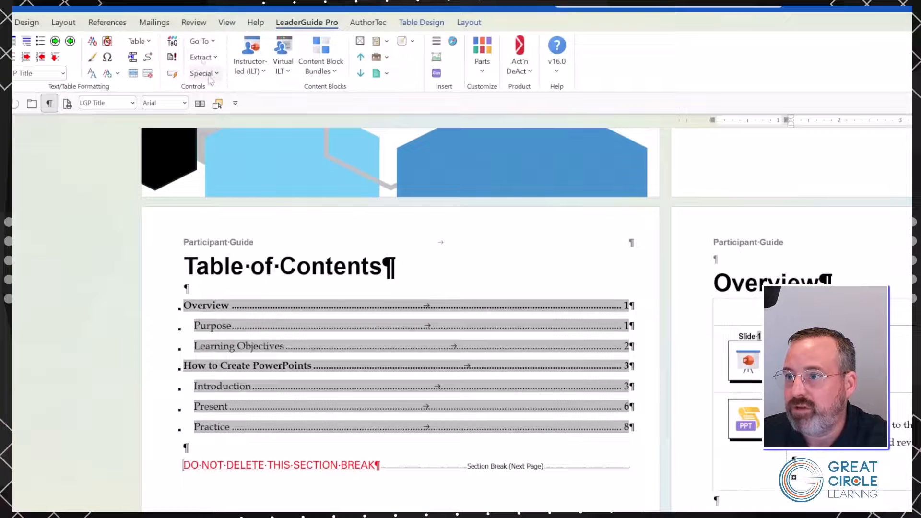
pyautogui.click(199, 58)
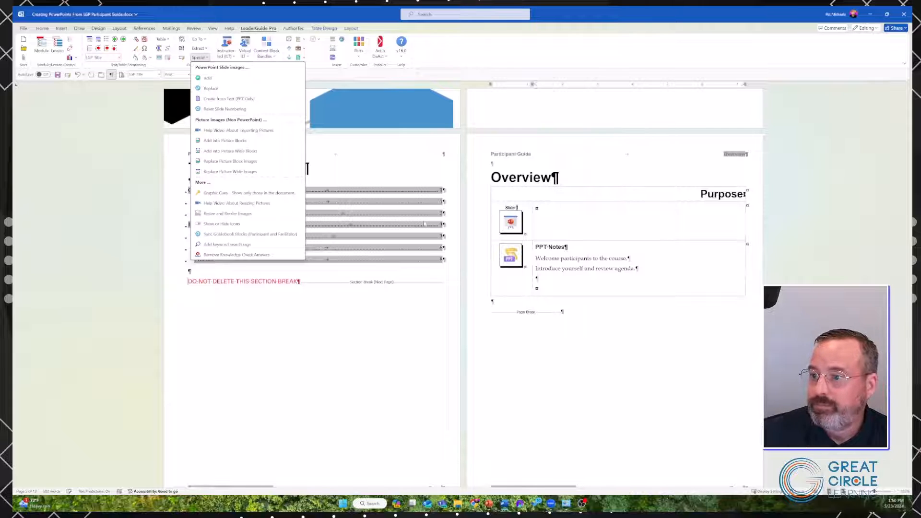
pyautogui.click(385, 312)
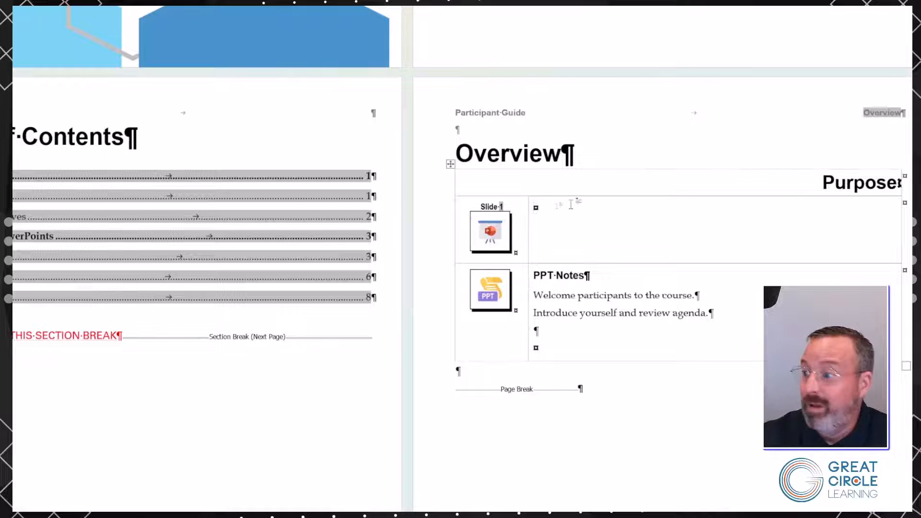
pyautogui.write('Type')
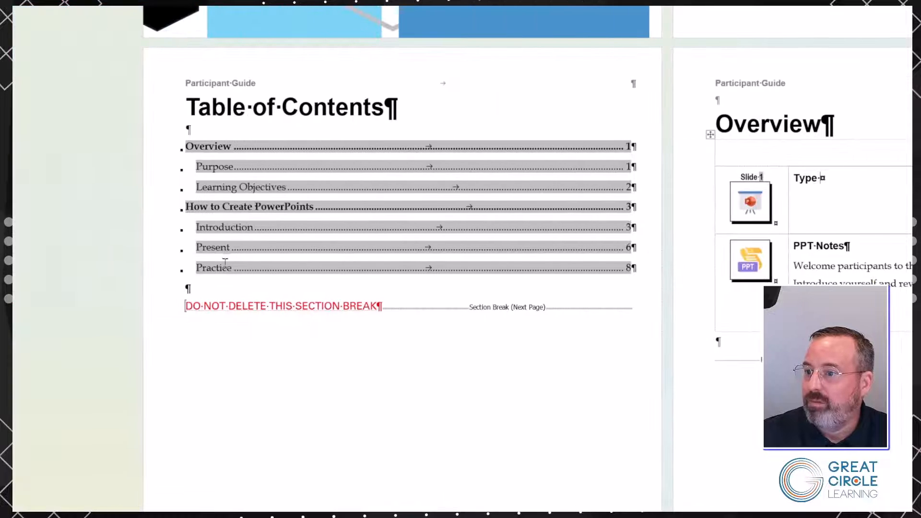
# Delete the slide block from the Learning Objectives lesson and the first slide block from the Introduction lesson
pyautogui.scroll(-6, 738, 173)
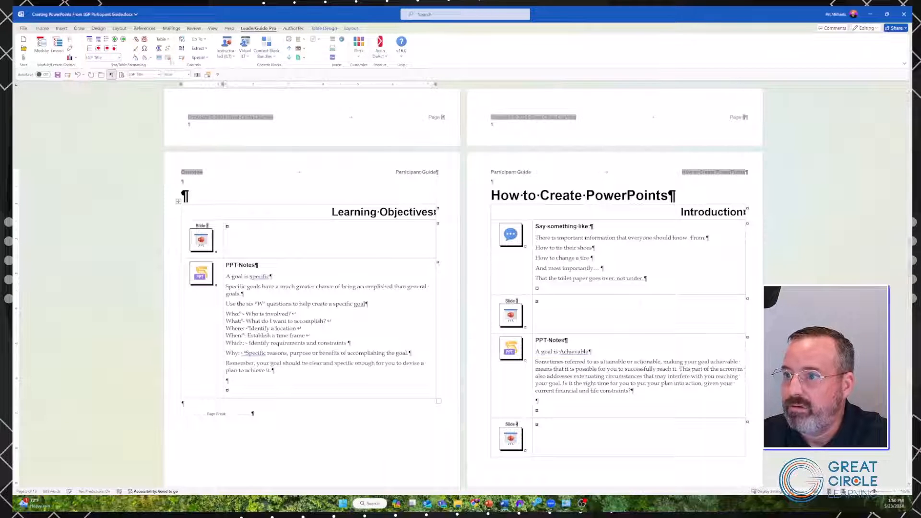
pyautogui.click(168, 57)
pyautogui.scroll(5, 418, 225)
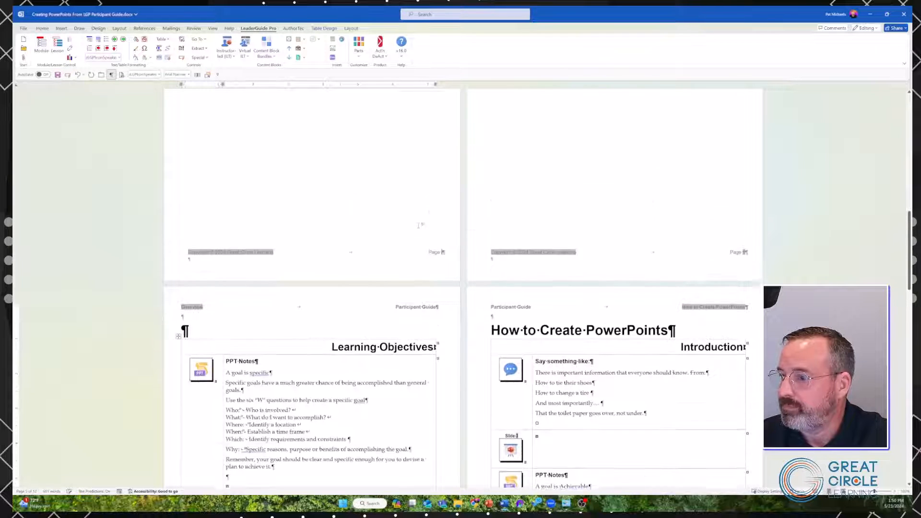
pyautogui.scroll(2, 418, 225)
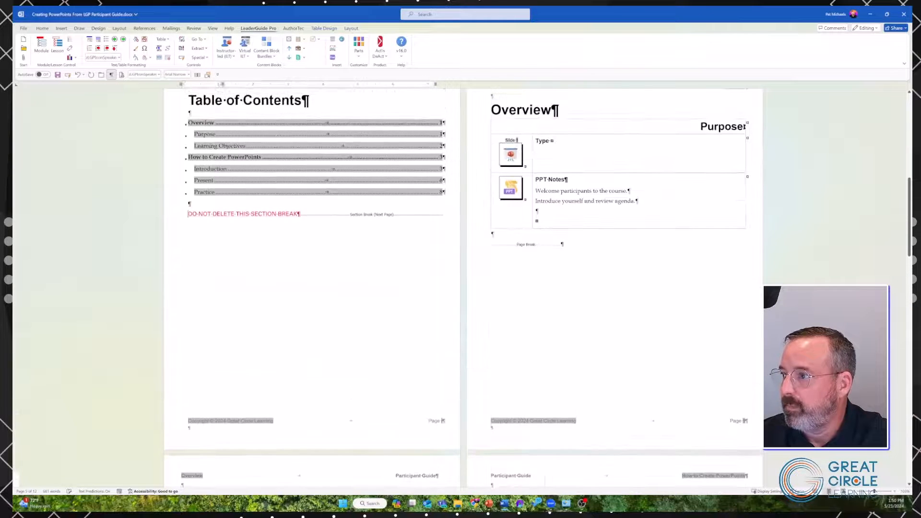
pyautogui.click(543, 141)
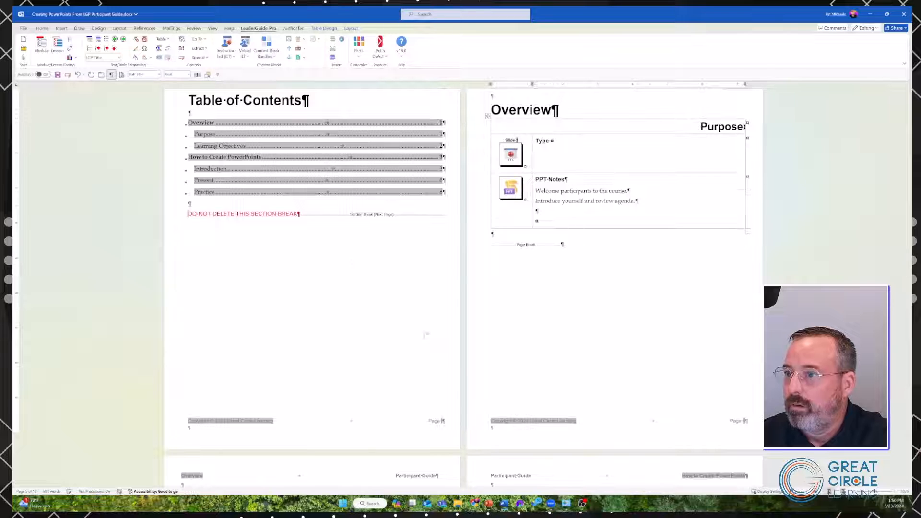
pyautogui.scroll(-8, 425, 334)
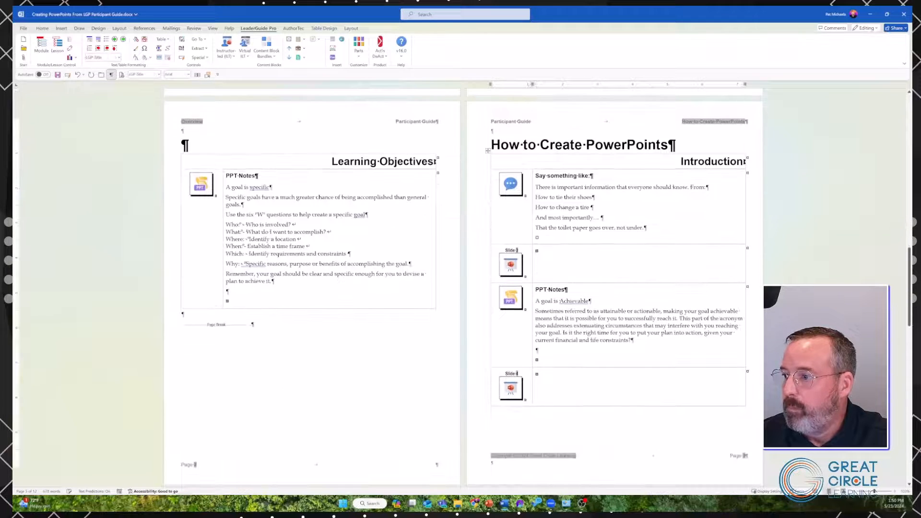
pyautogui.click(168, 57)
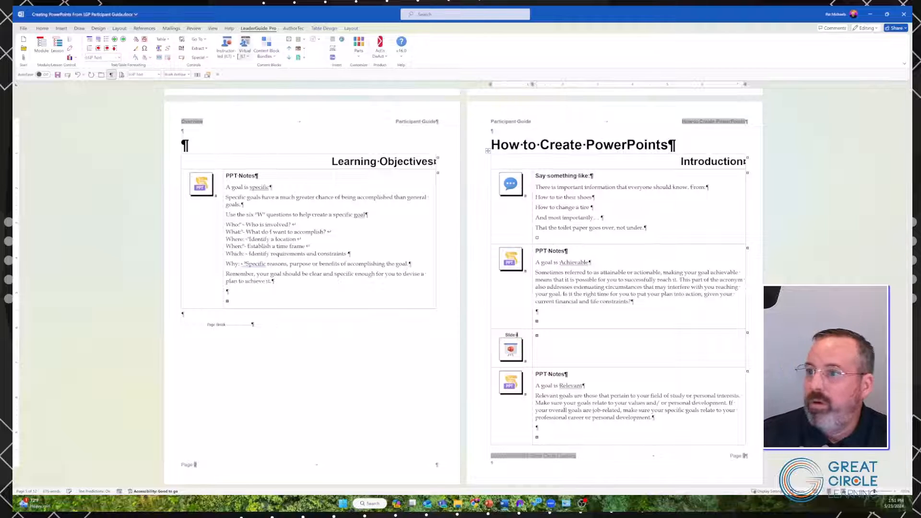
# Set the insertion point in the Introduction lesson's "Say something like" block and open the list of instructor-led content blocks
pyautogui.click(228, 57)
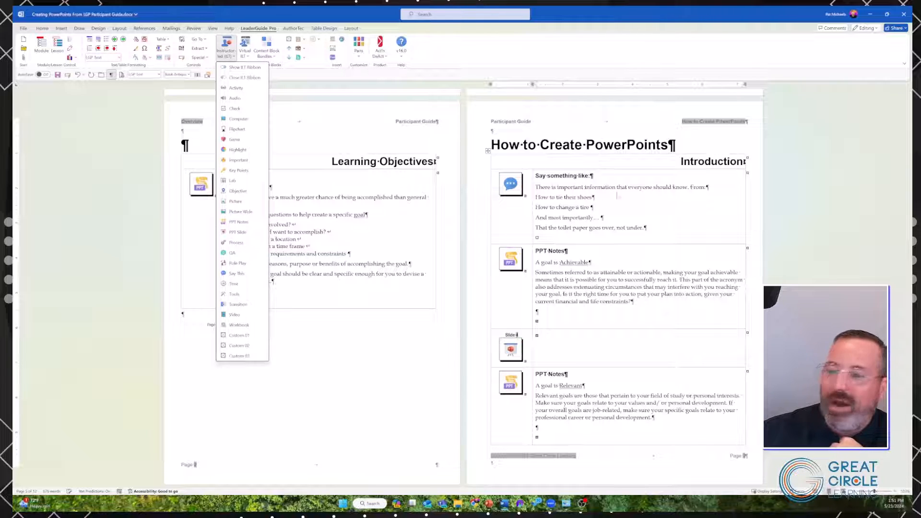
pyautogui.click(578, 234)
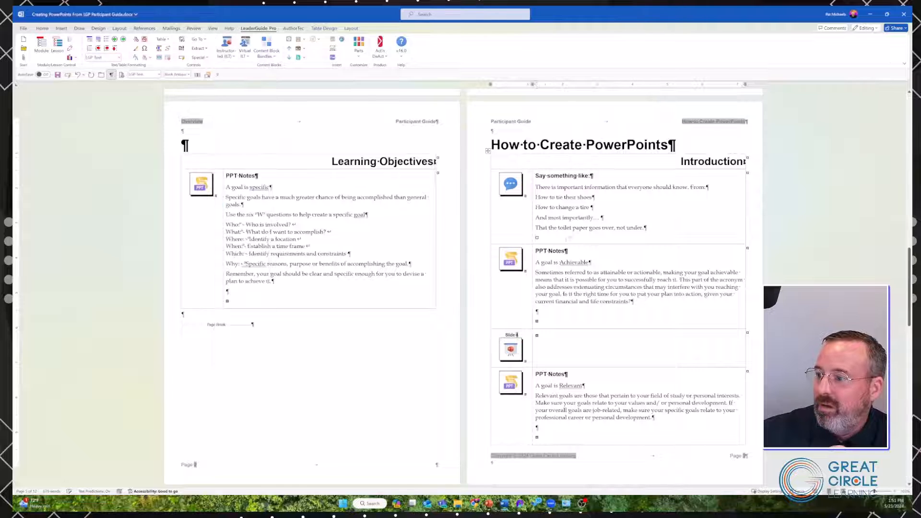
pyautogui.click(220, 51)
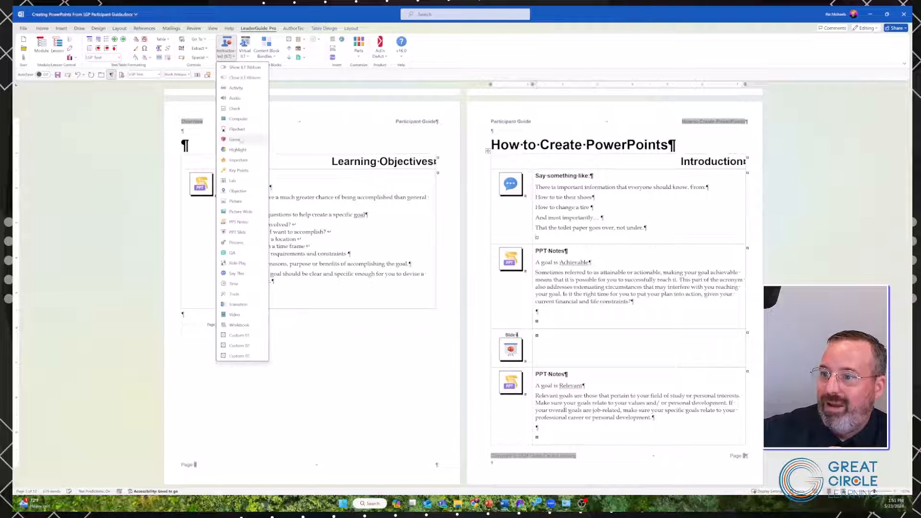